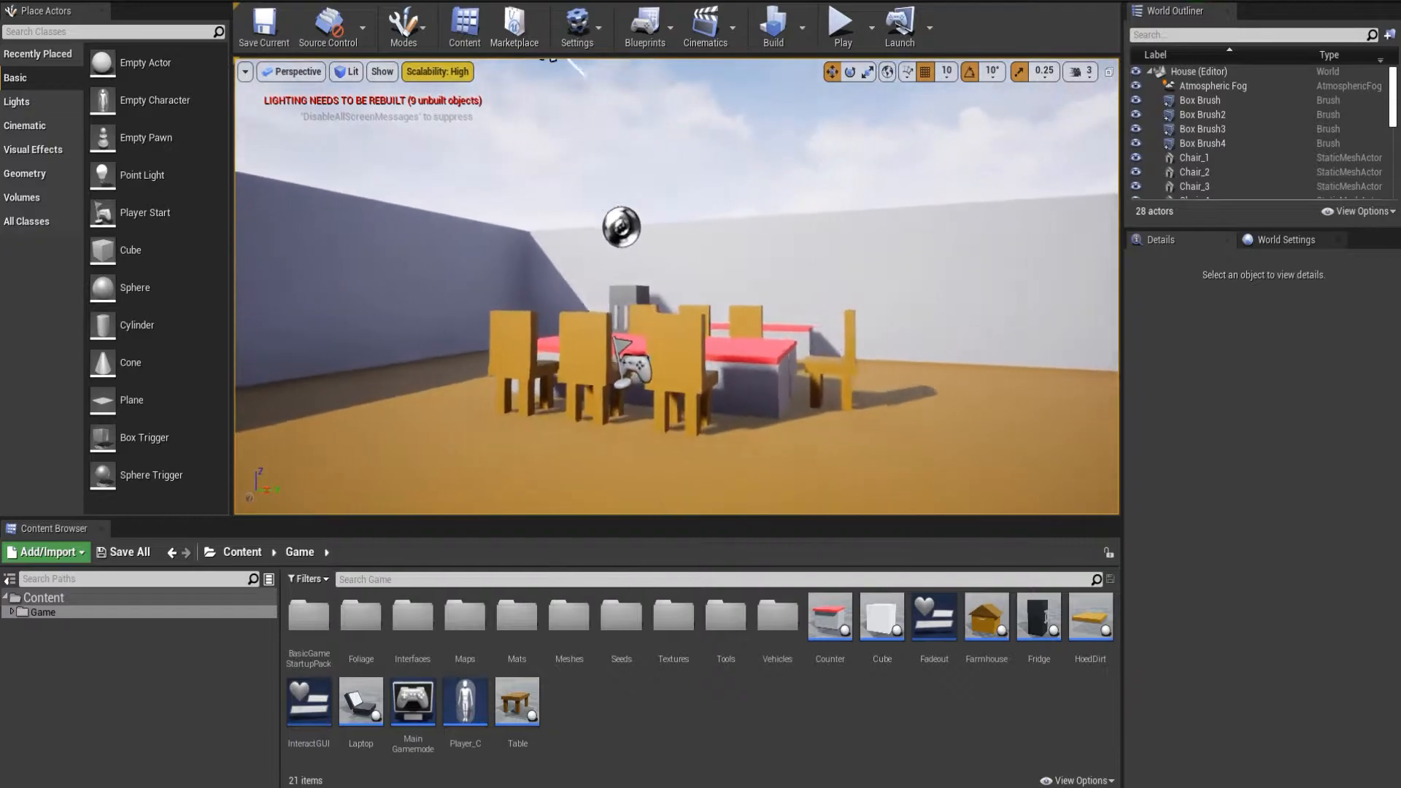
# Open the Player_C blueprint from the Game folder.
pyautogui.press('s')
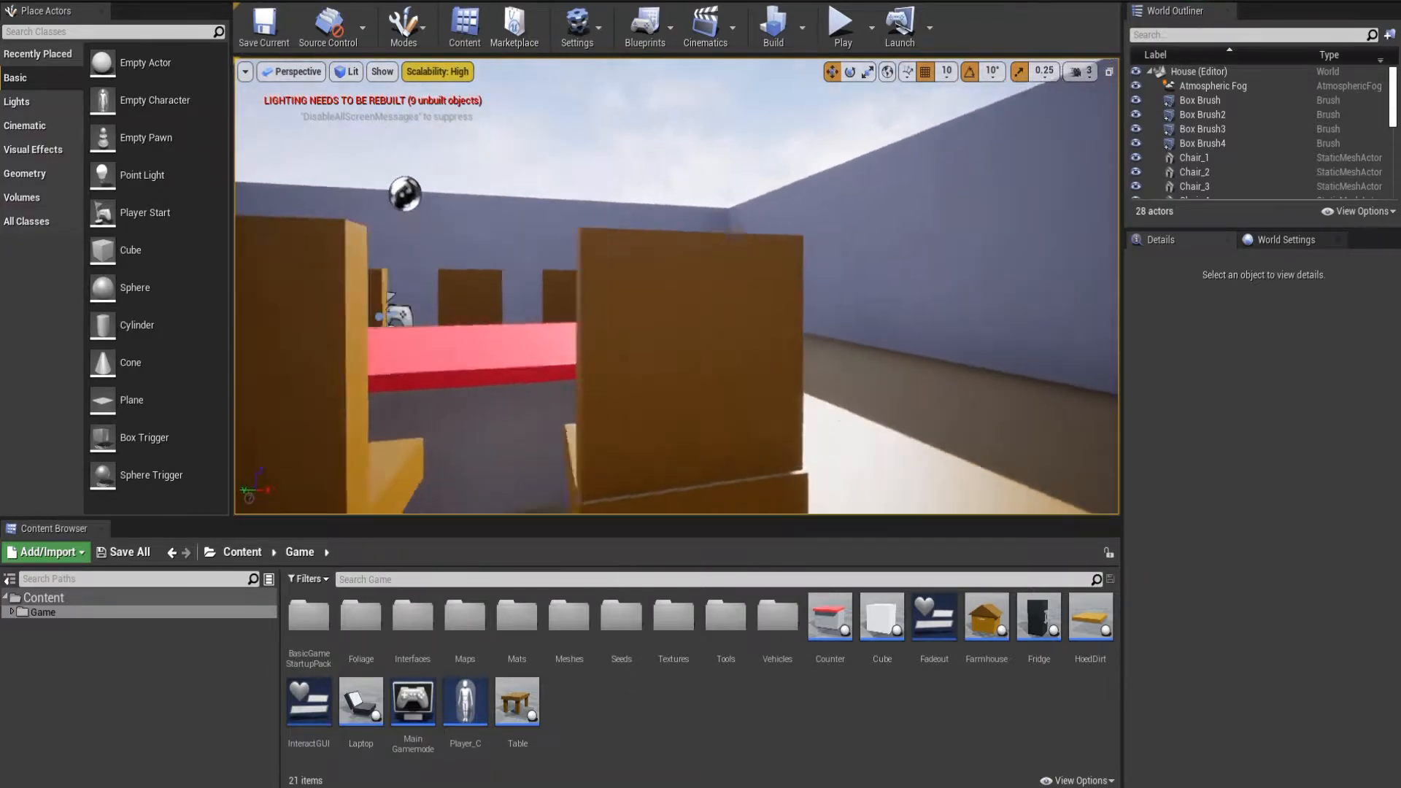
pyautogui.press('w')
pyautogui.press('w')
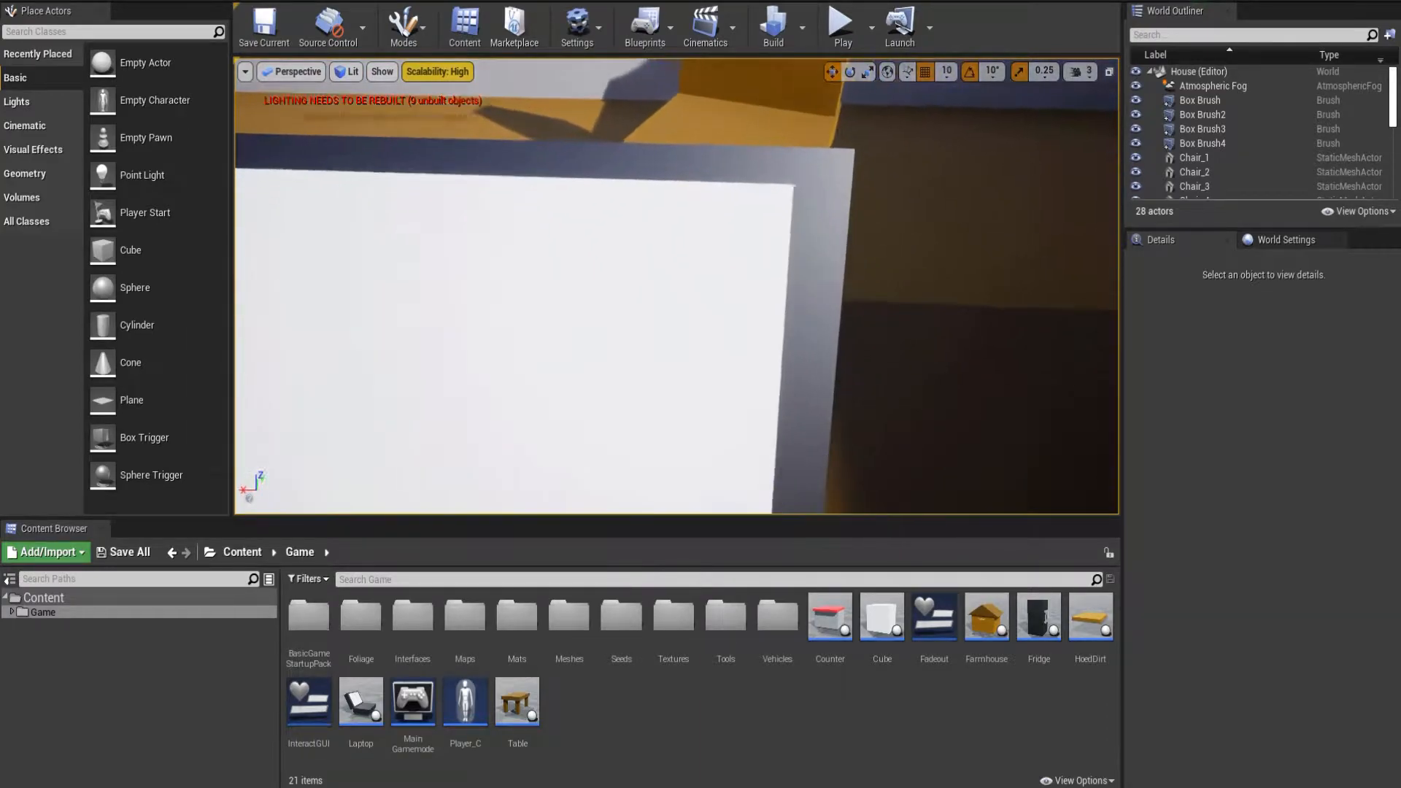
pyautogui.press('s')
pyautogui.press('w')
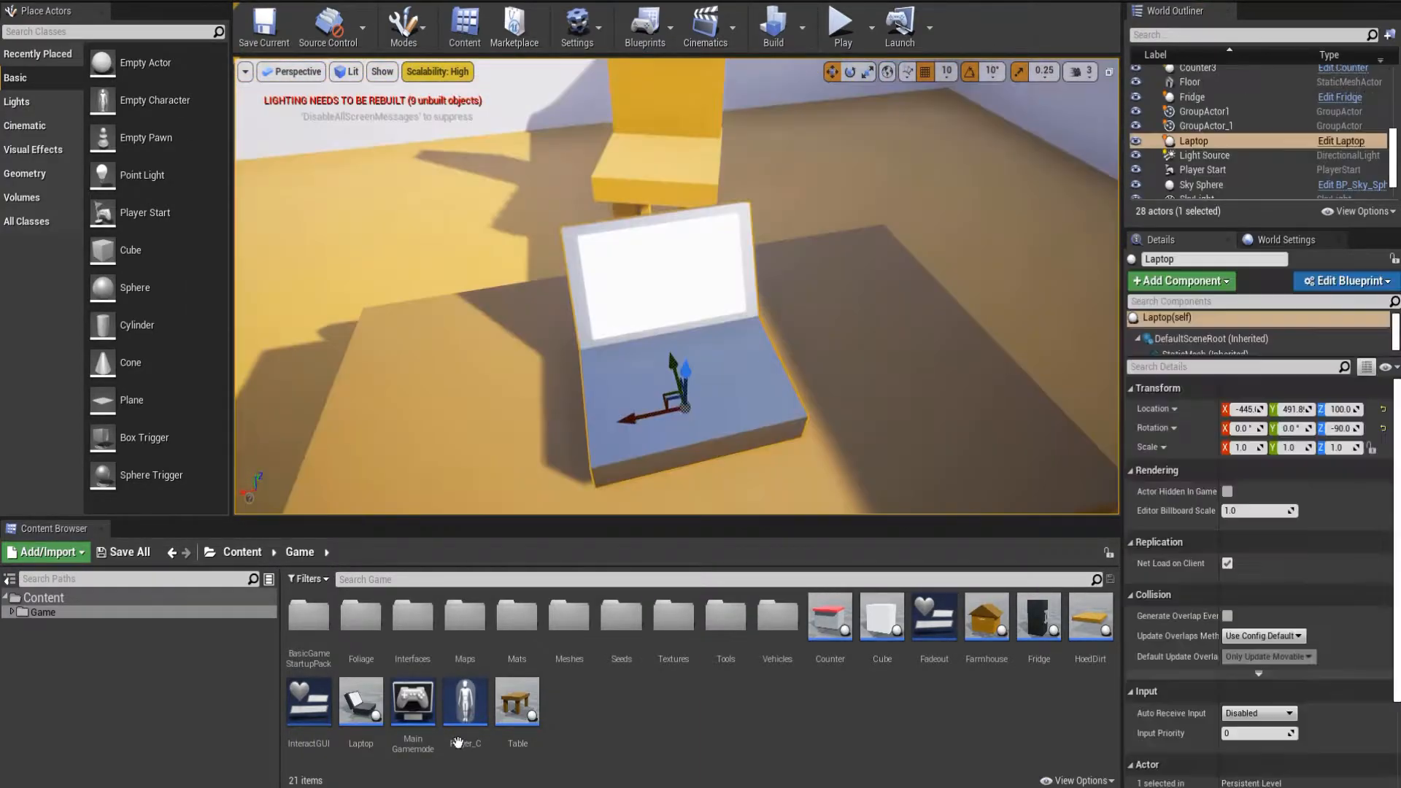
pyautogui.click(474, 722)
pyautogui.doubleClick(474, 721)
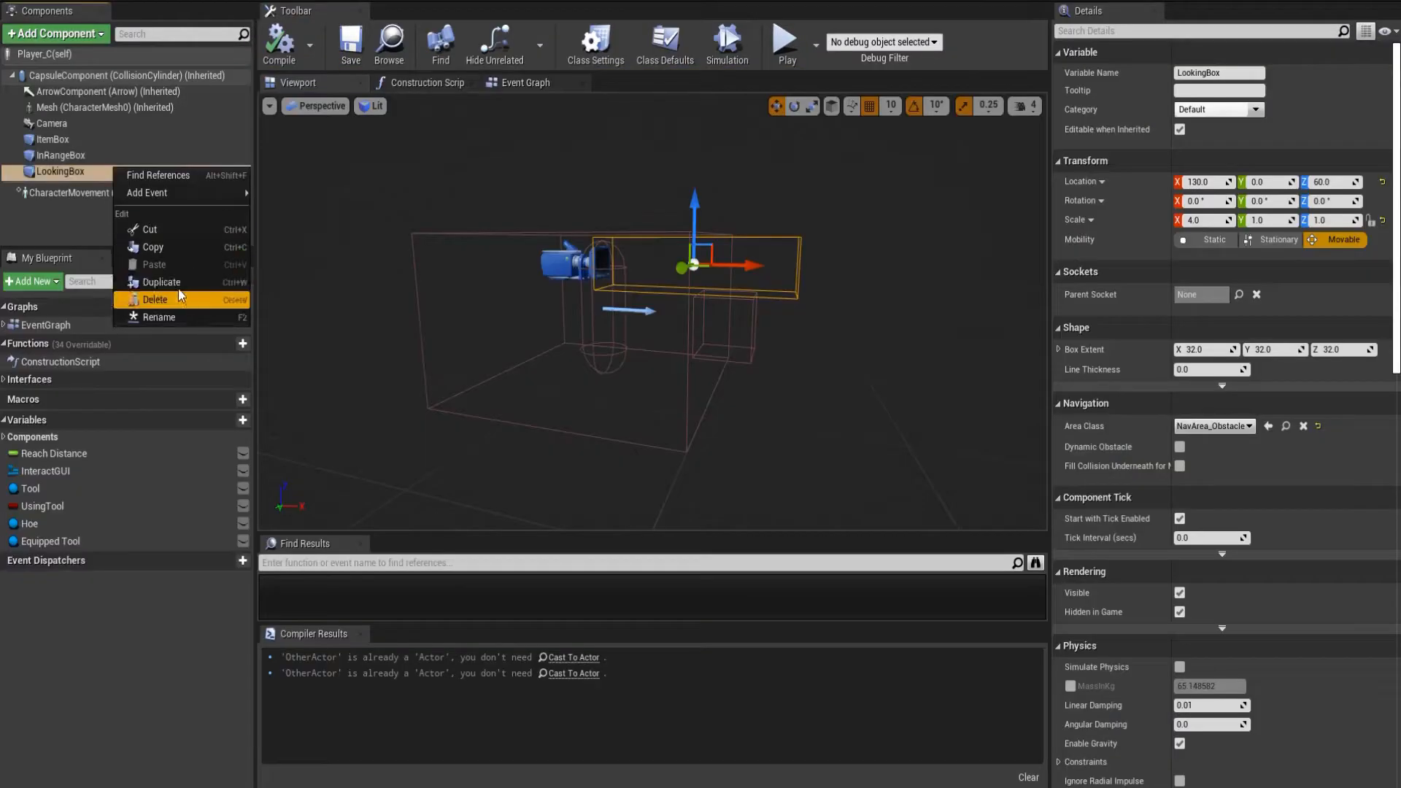
# Duplicate the LookingBox component and add an On Component Begin Overlap event for the duplicate.
pyautogui.click(219, 276)
pyautogui.click(62, 186)
pyautogui.scroll(-15, 1270, 577)
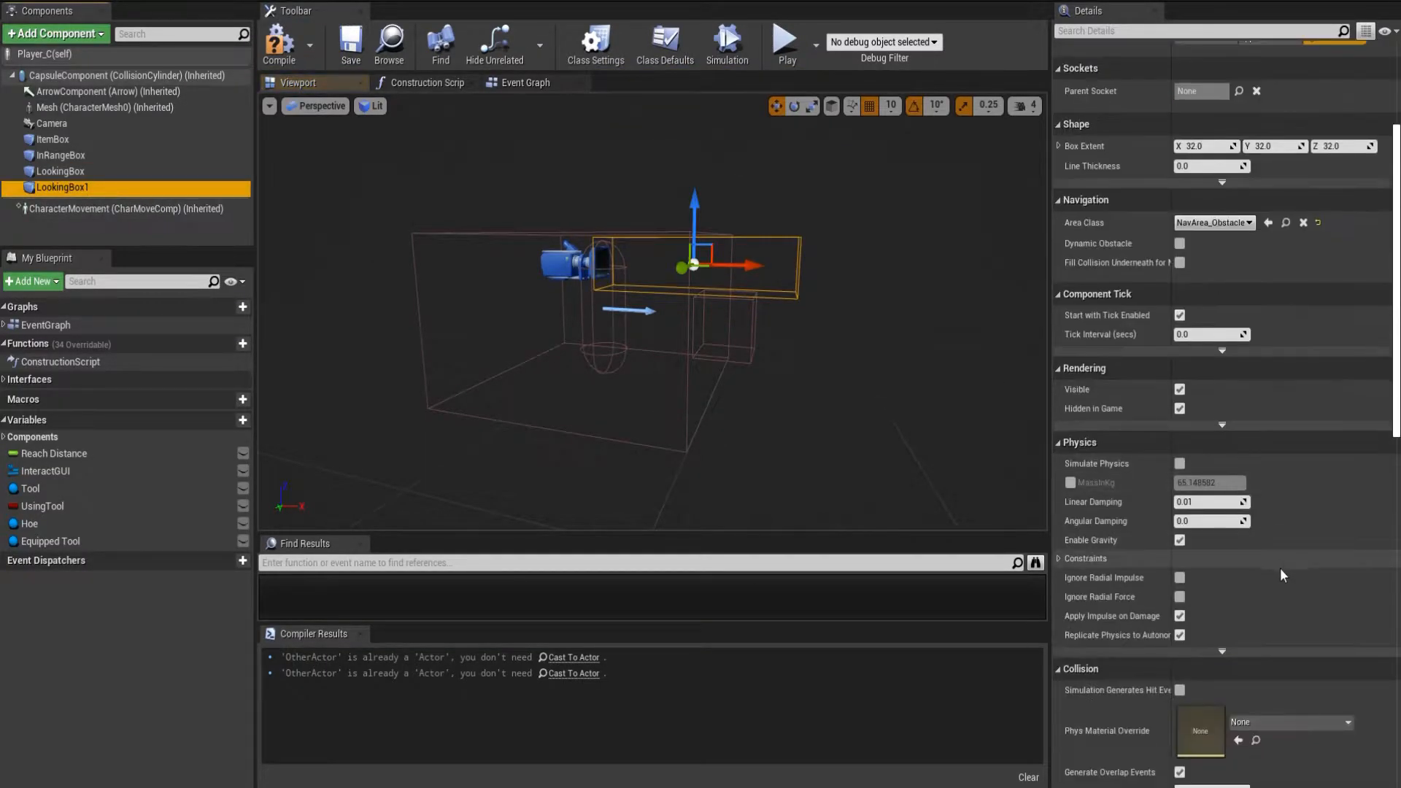
pyautogui.click(1228, 753)
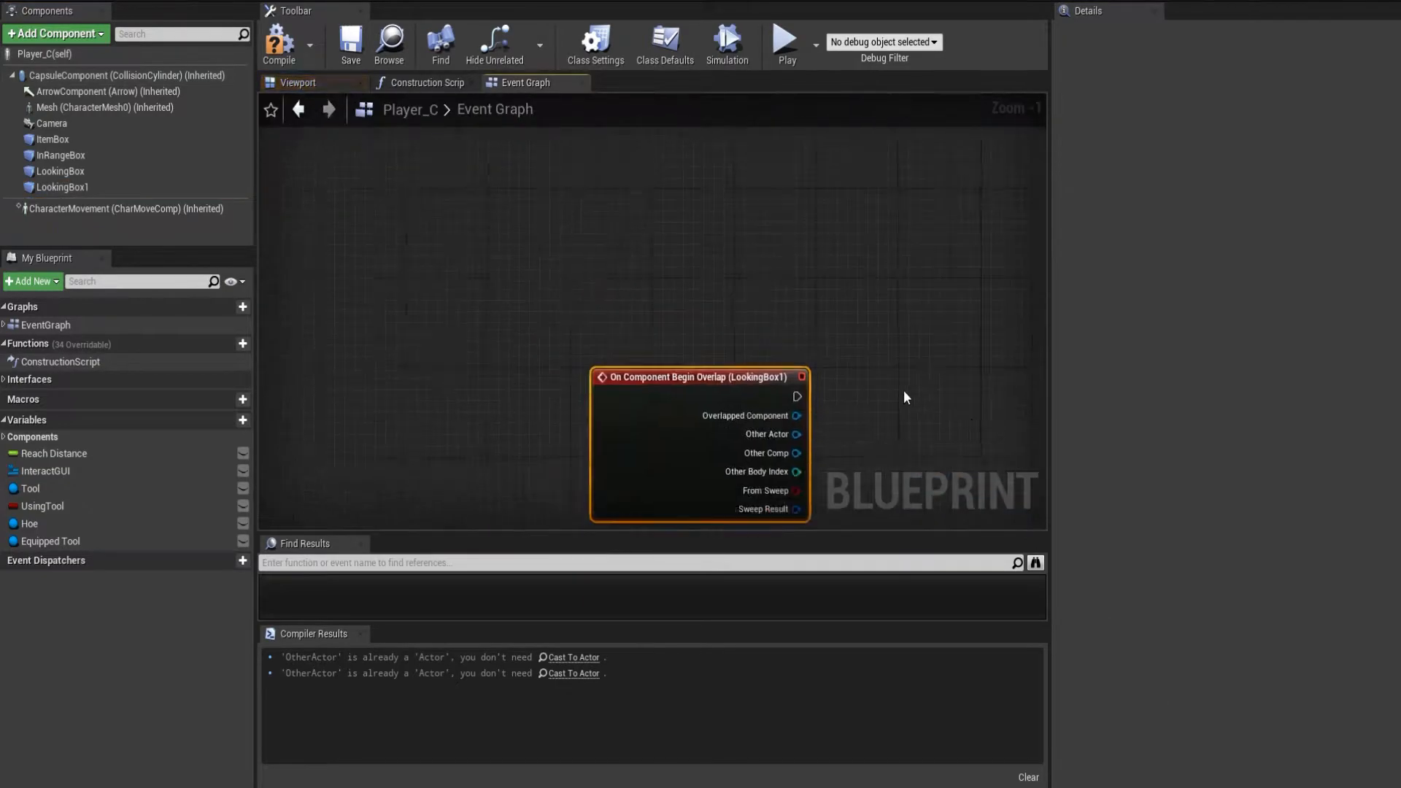
# Add a Cast To Laptop node after the Begin Overlap event, connect Other Actor to its Object input, and compile.
pyautogui.moveTo(624, 302); pyautogui.dragTo(695, 305)
pyautogui.write('cast laptop')
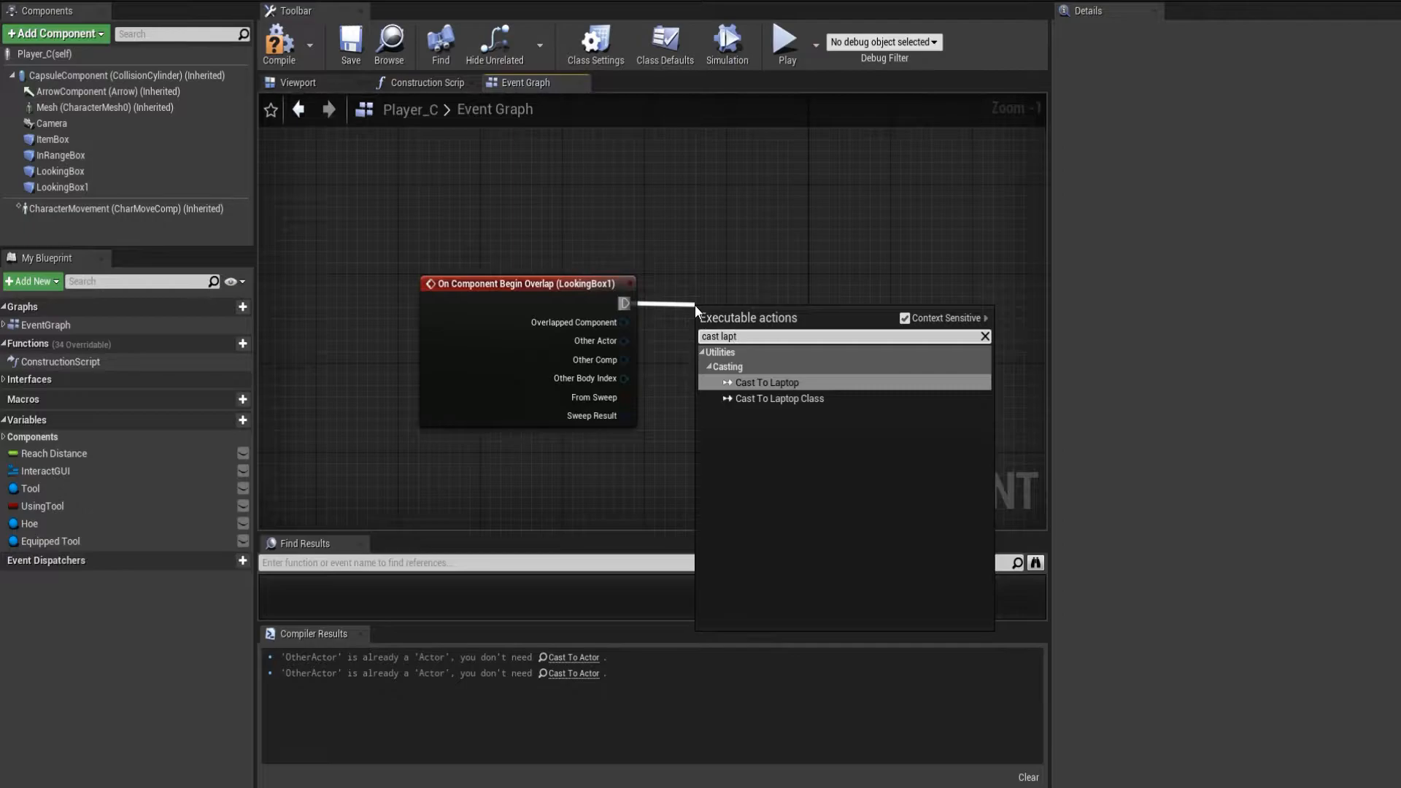
pyautogui.press('Return')
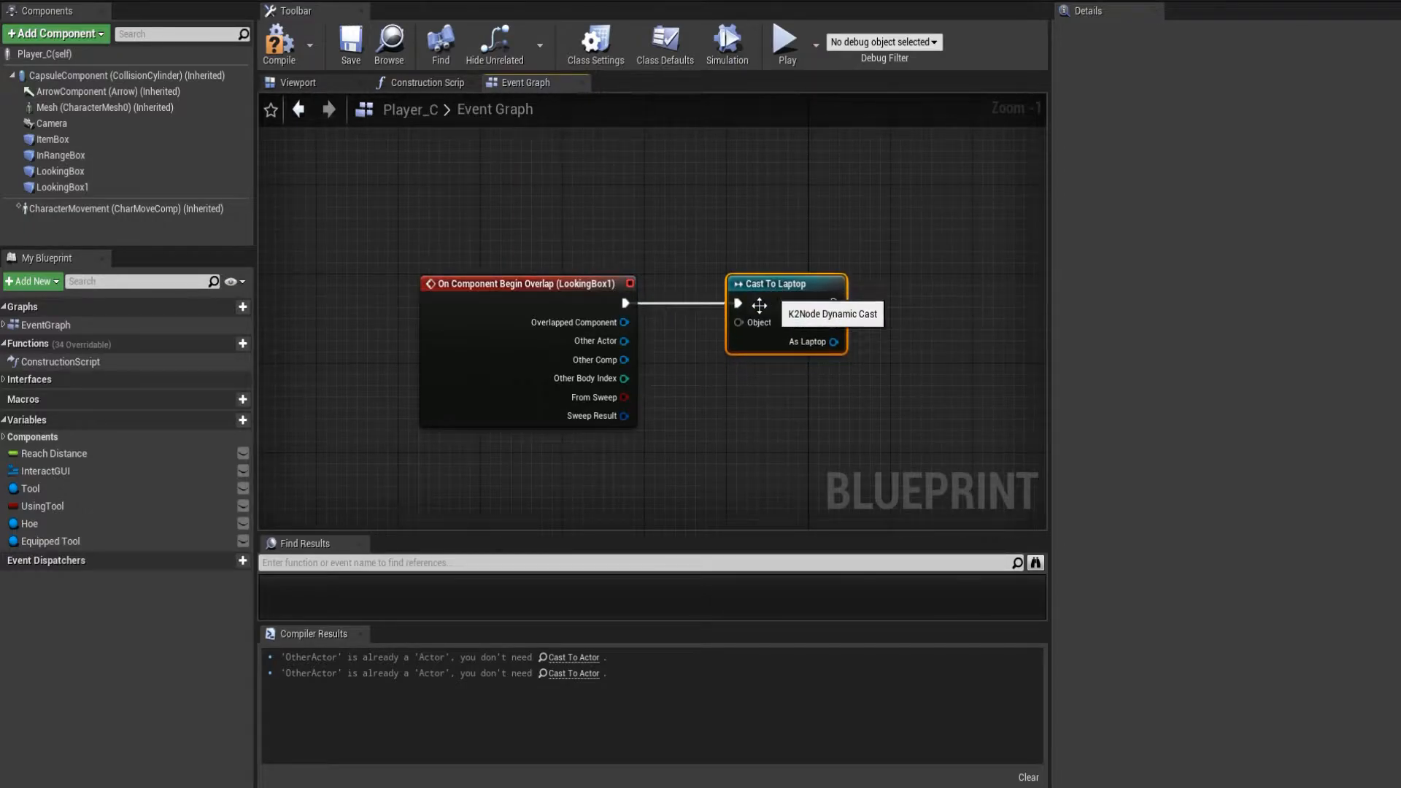
pyautogui.scroll(1, 747, 317)
pyautogui.moveTo(738, 322); pyautogui.dragTo(593, 344)
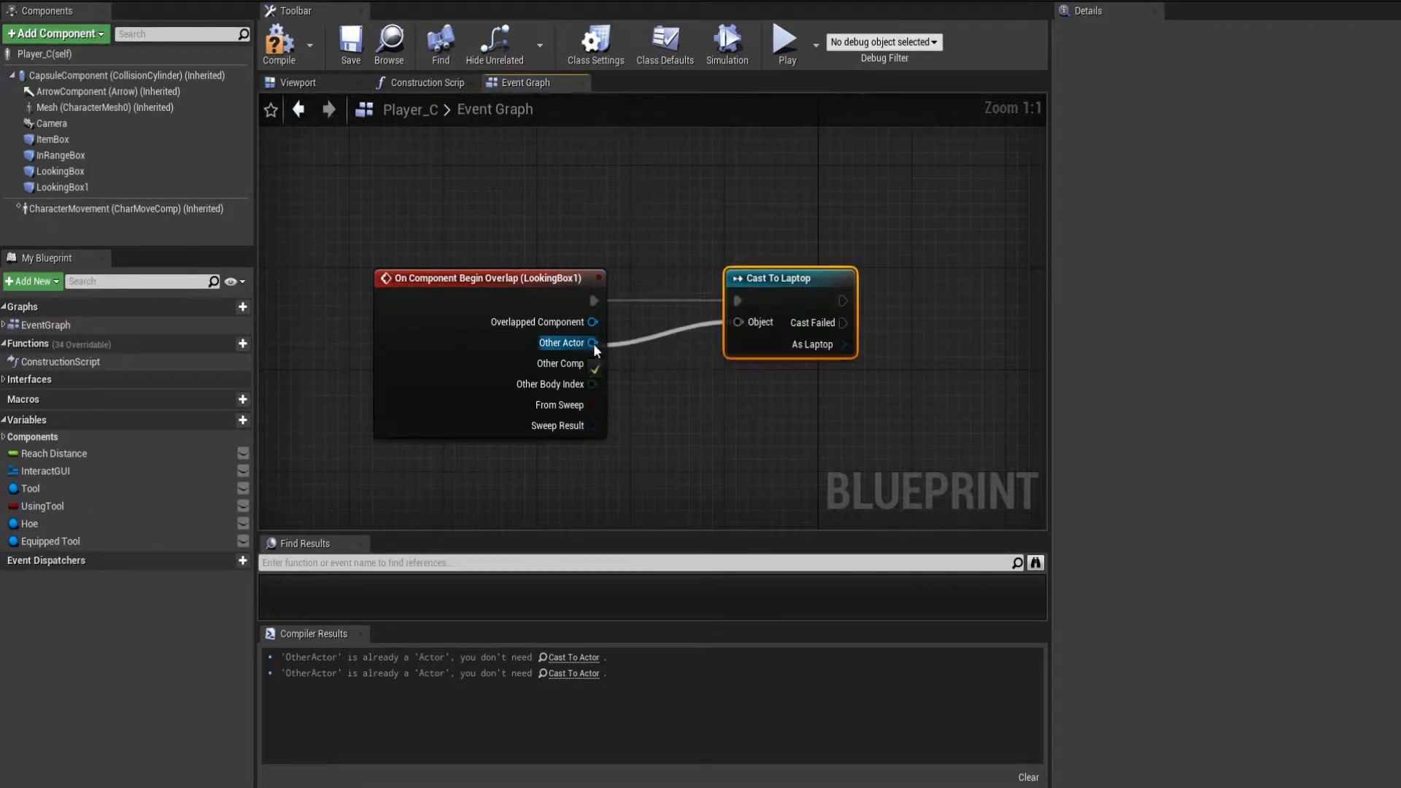
pyautogui.click(280, 40)
pyautogui.moveTo(856, 196); pyautogui.dragTo(708, 252, button='right')
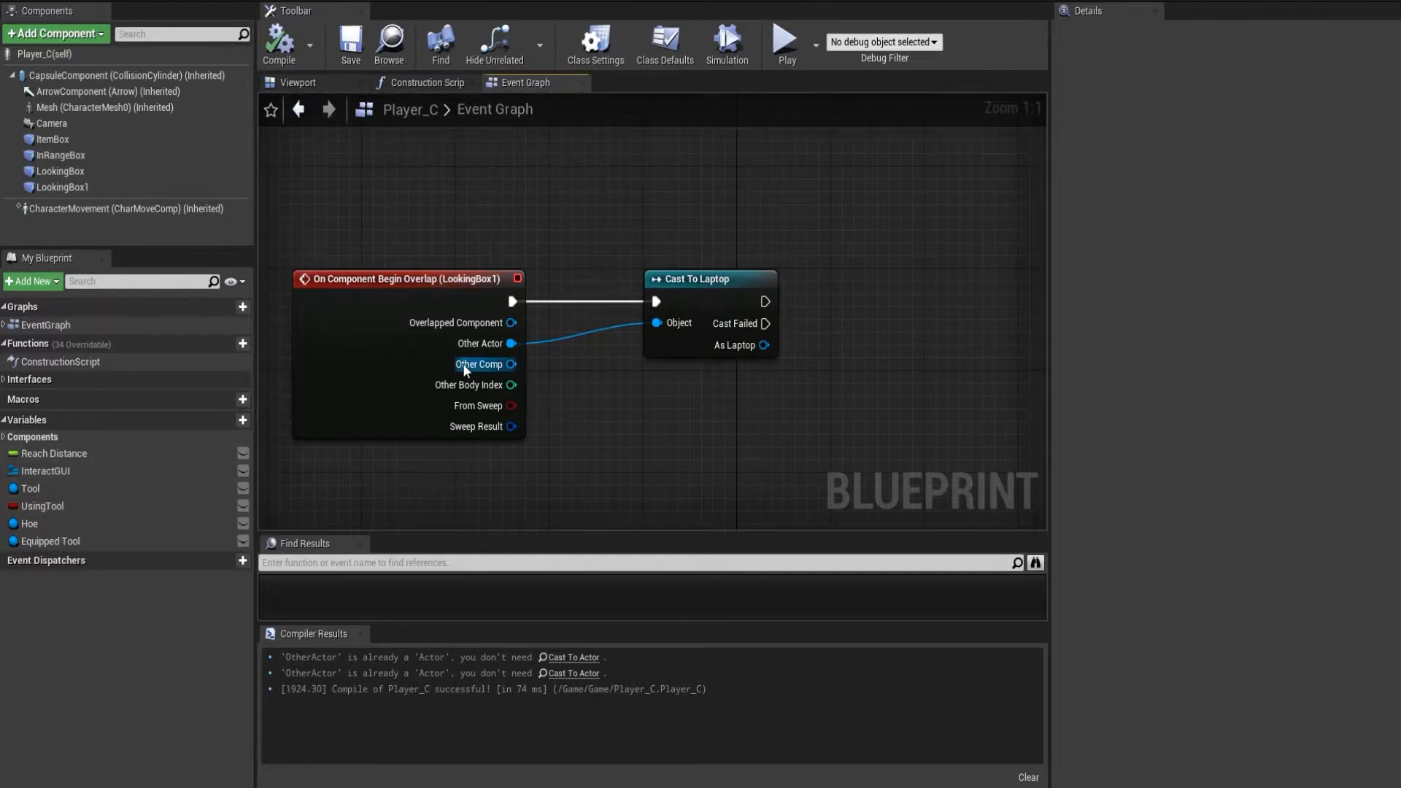
pyautogui.moveTo(463, 364); pyautogui.dragTo(449, 373, button='right')
pyautogui.scroll(-11, 449, 373)
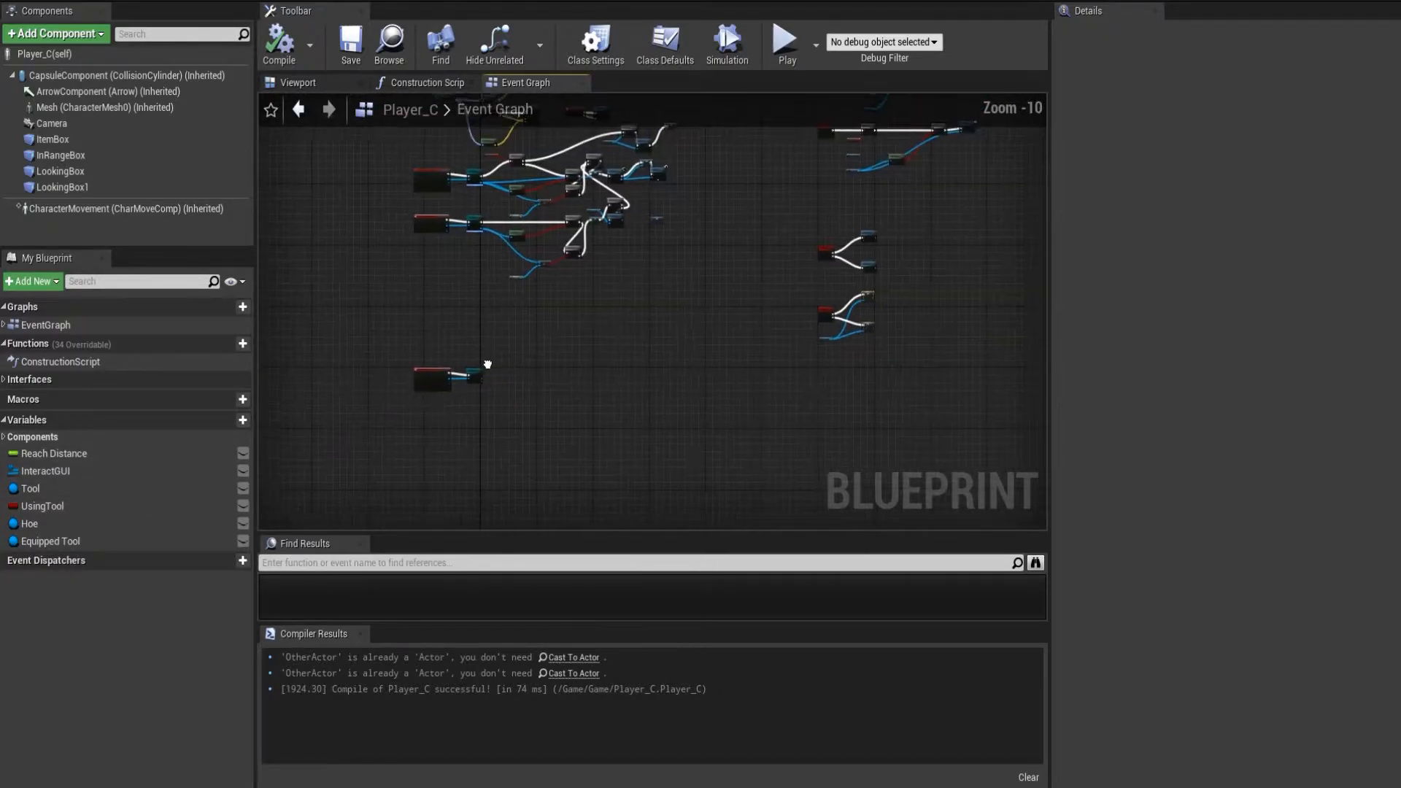
pyautogui.moveTo(435, 511); pyautogui.dragTo(371, 681, button='right')
pyautogui.scroll(8, 551, 261)
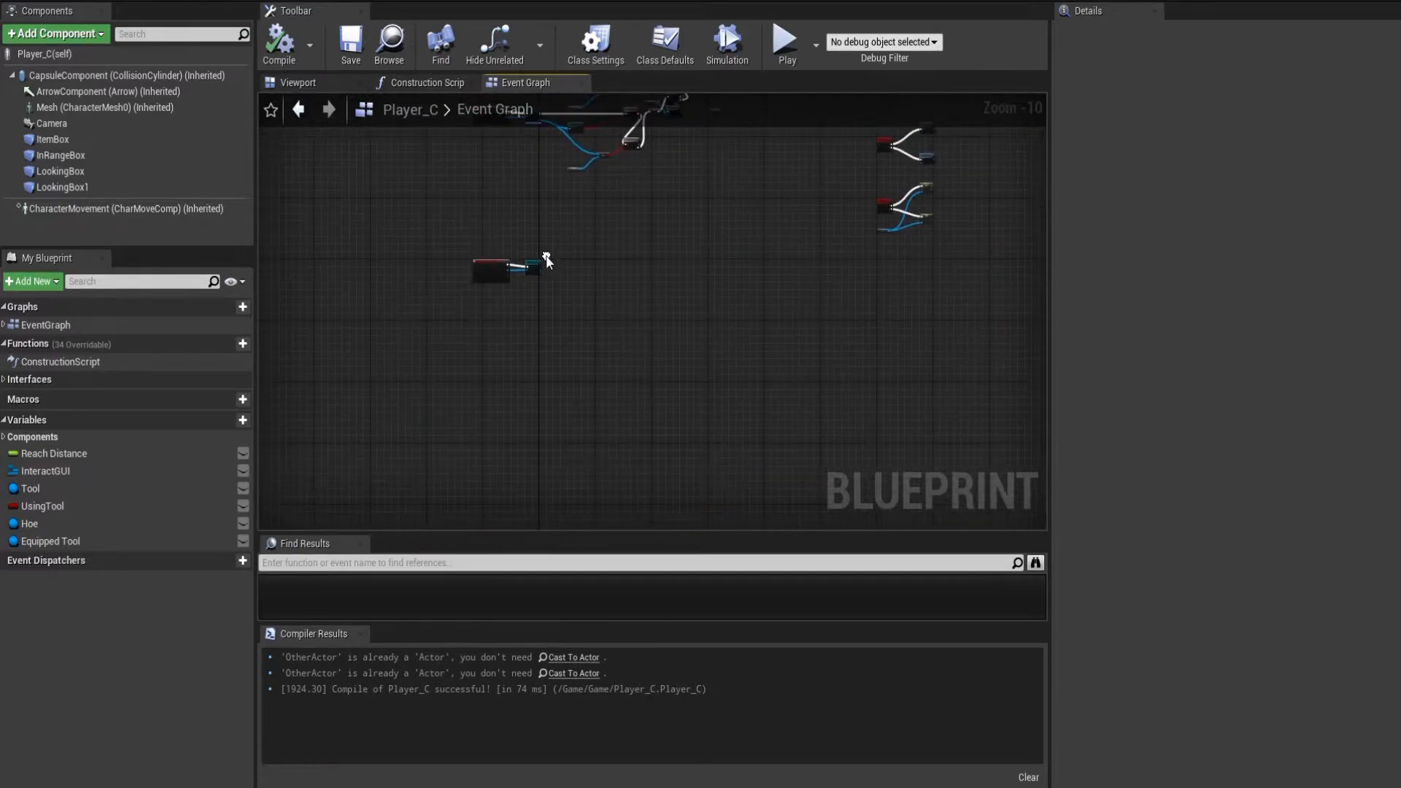
pyautogui.rightClick(553, 264)
pyautogui.scroll(2, 515, 275)
pyautogui.moveTo(514, 269); pyautogui.dragTo(683, 313, button='right')
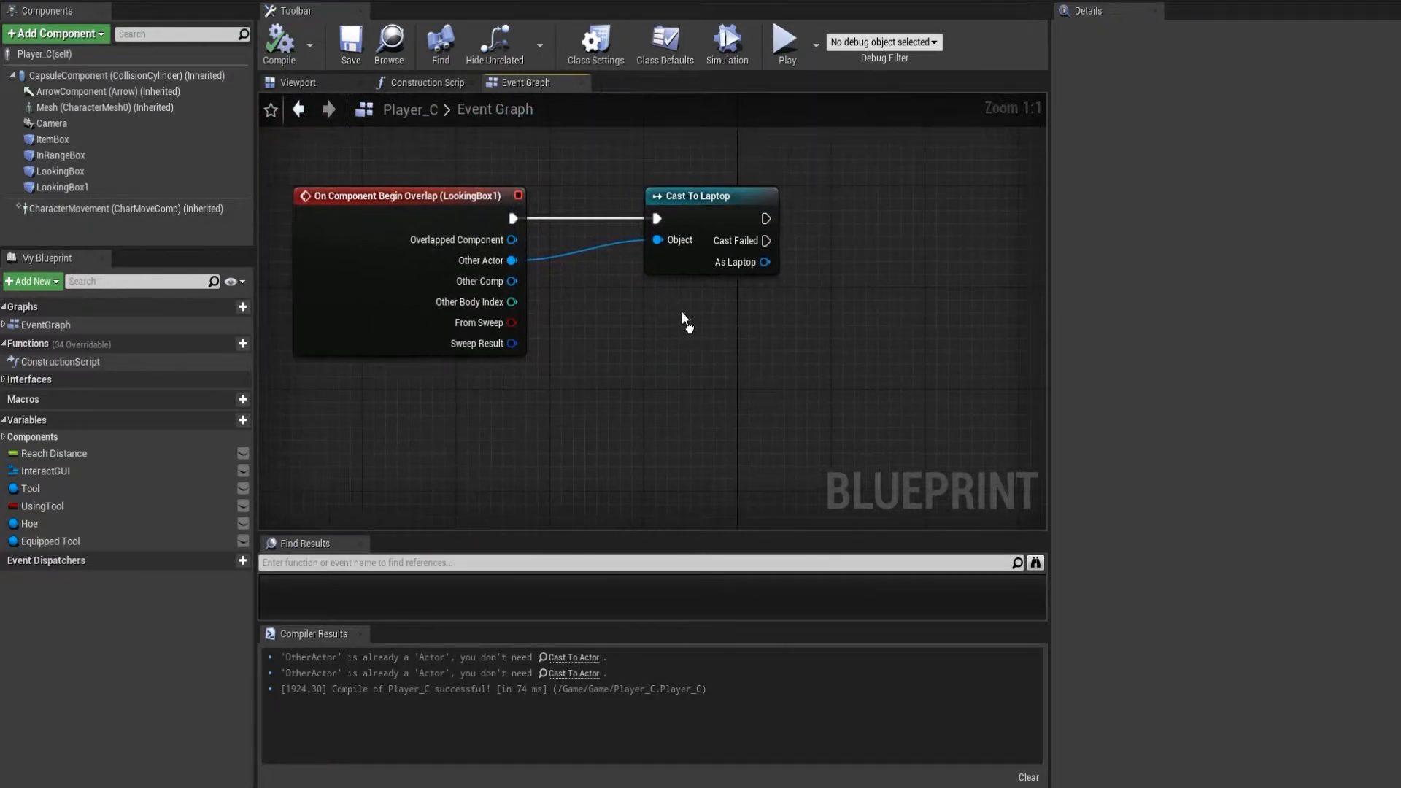
# Create a Boolean variable named WithLaptop.
pyautogui.click(232, 426)
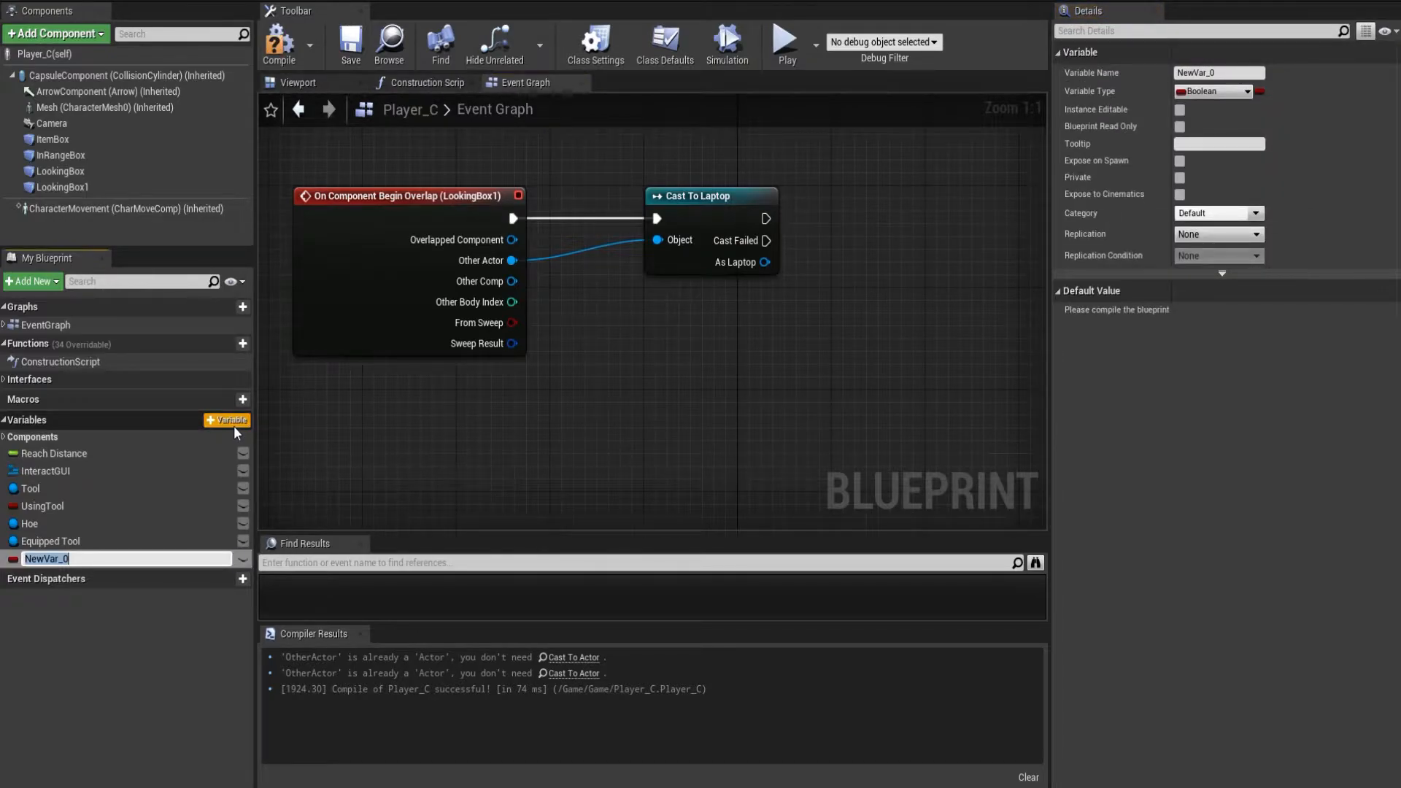
pyautogui.press('BackSpace')
pyautogui.write('WithLaptop')
pyautogui.press('Return')
# Add a SET node for WithLaptop after the successful Cast To Laptop output, with its value enabled.
pyautogui.moveTo(552, 431); pyautogui.dragTo(400, 521, button='right')
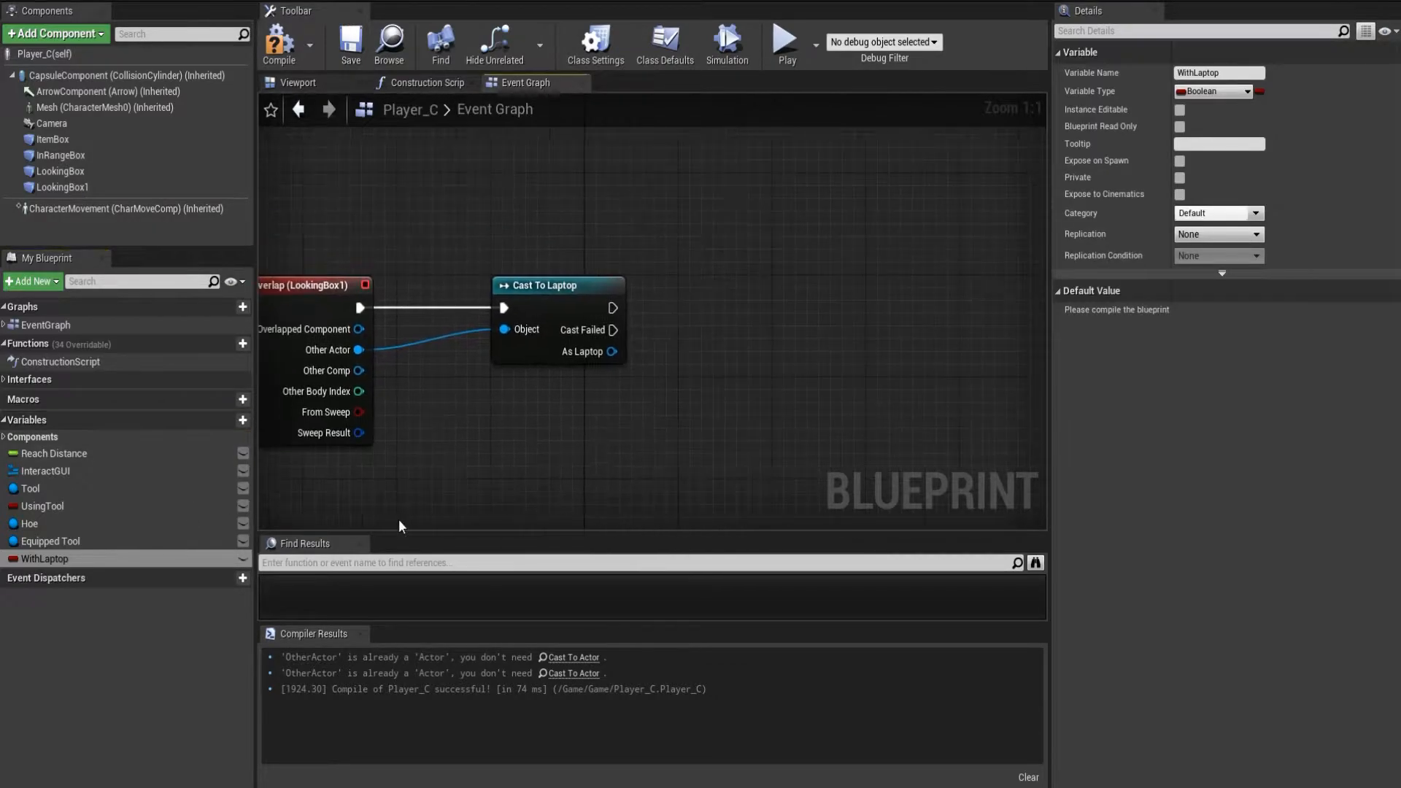
pyautogui.moveTo(45, 560); pyautogui.dragTo(613, 307)
pyautogui.click(720, 343)
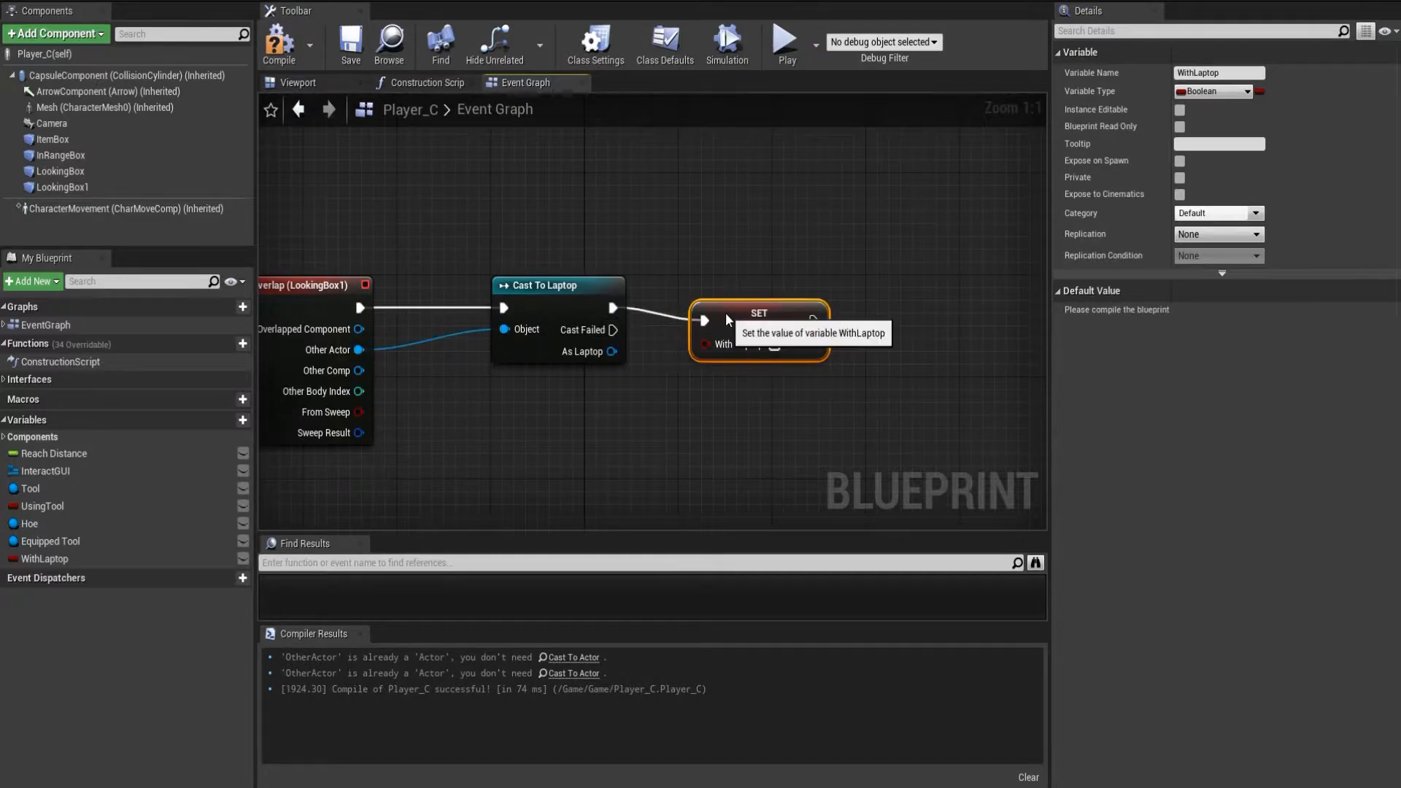
pyautogui.click(761, 333)
pyautogui.moveTo(752, 308); pyautogui.dragTo(837, 313)
pyautogui.click(763, 389)
pyautogui.moveTo(764, 388); pyautogui.dragTo(845, 384, button='right')
# Add an On Component End Overlap event for LookingBox1.
pyautogui.click(45, 187)
pyautogui.scroll(-15, 1185, 517)
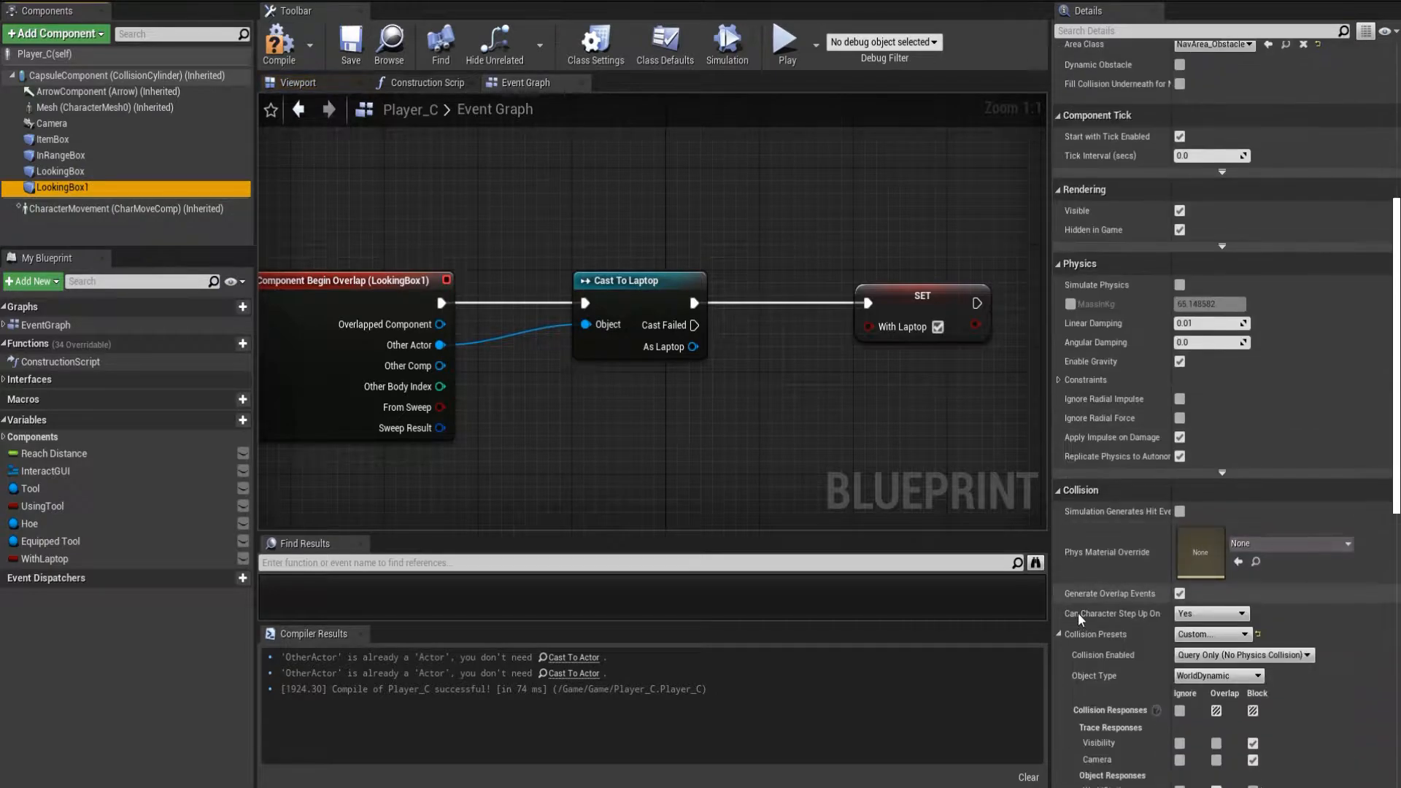
pyautogui.click(1228, 591)
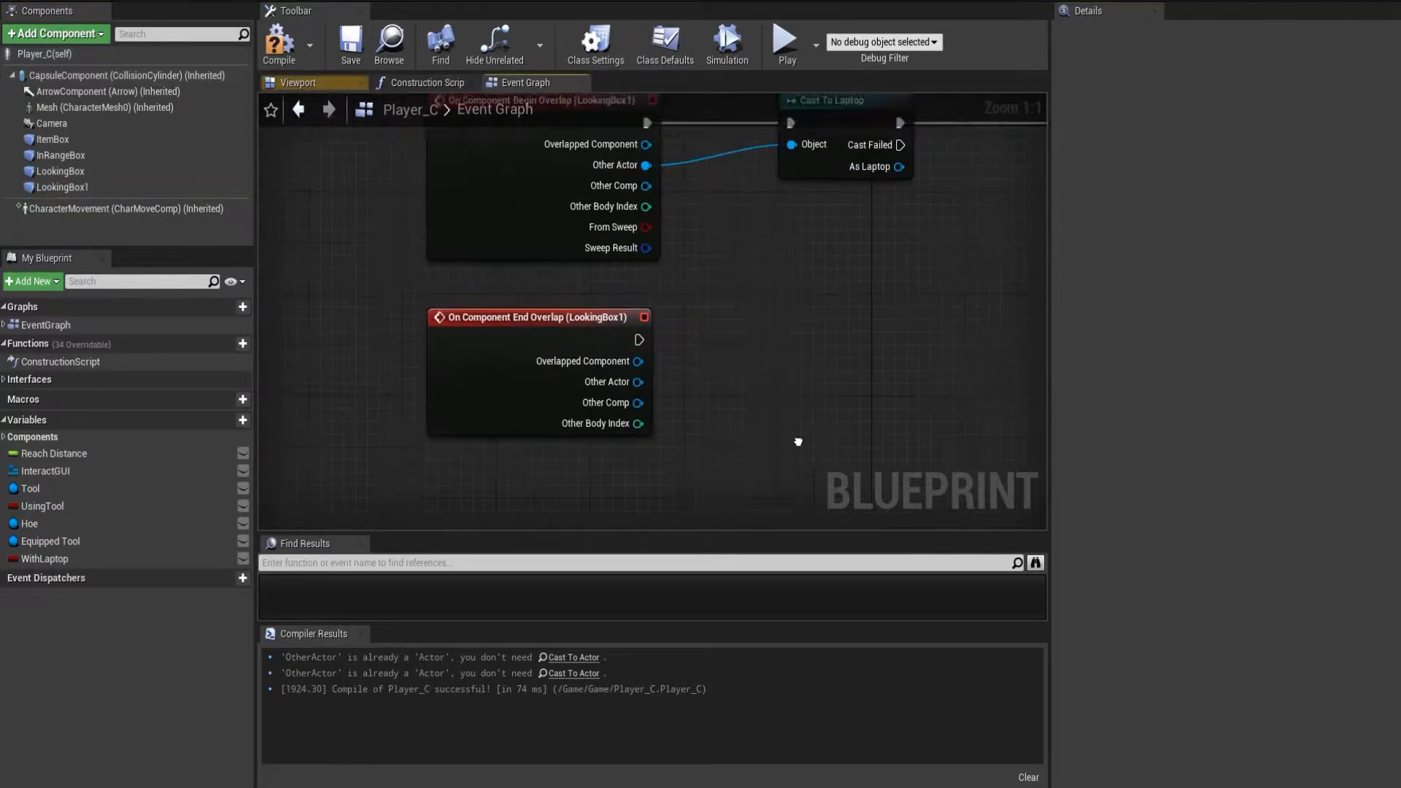
# Copy the Cast To Laptop and SET nodes onto the End Overlap event with With Laptop disabled, and compile the blueprint.
pyautogui.moveTo(676, 340); pyautogui.dragTo(920, 234)
pyautogui.rightClick(920, 234)
pyautogui.click(968, 313)
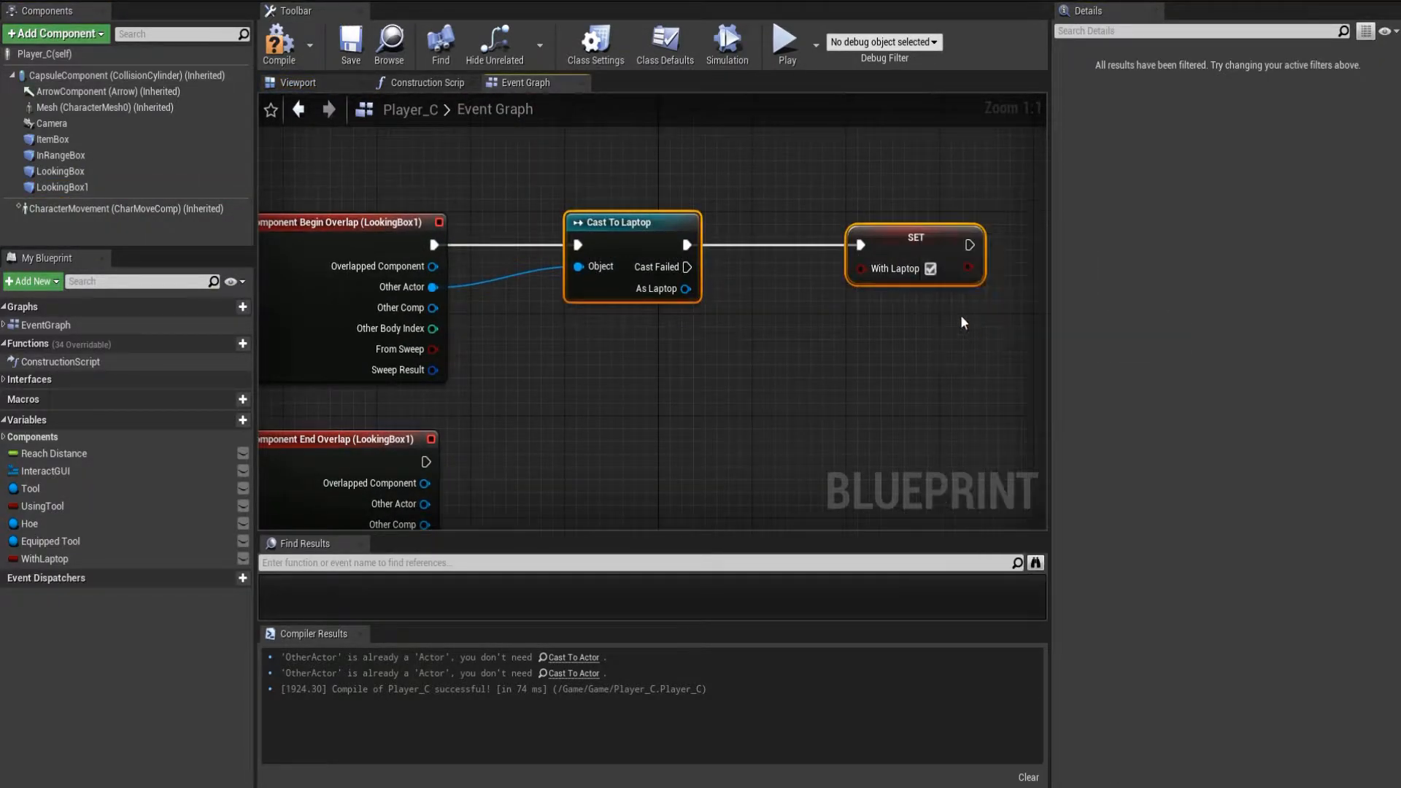
pyautogui.hotkey('ctrl', 'v')
pyautogui.moveTo(991, 184); pyautogui.dragTo(780, 343)
pyautogui.moveTo(678, 372); pyautogui.dragTo(835, 347, button='right')
pyautogui.moveTo(685, 308); pyautogui.dragTo(639, 401)
pyautogui.click(824, 452)
pyautogui.click(987, 400)
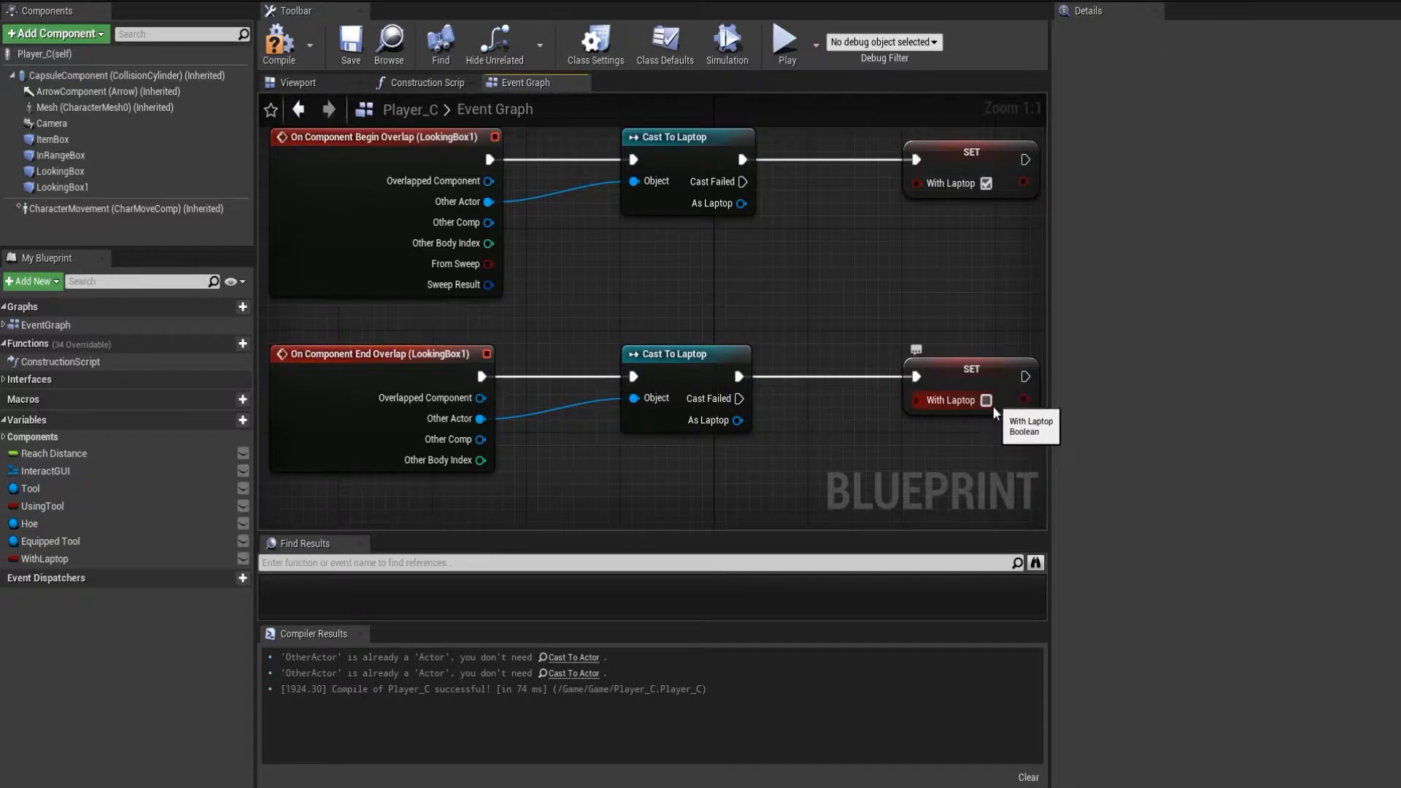
pyautogui.click(279, 44)
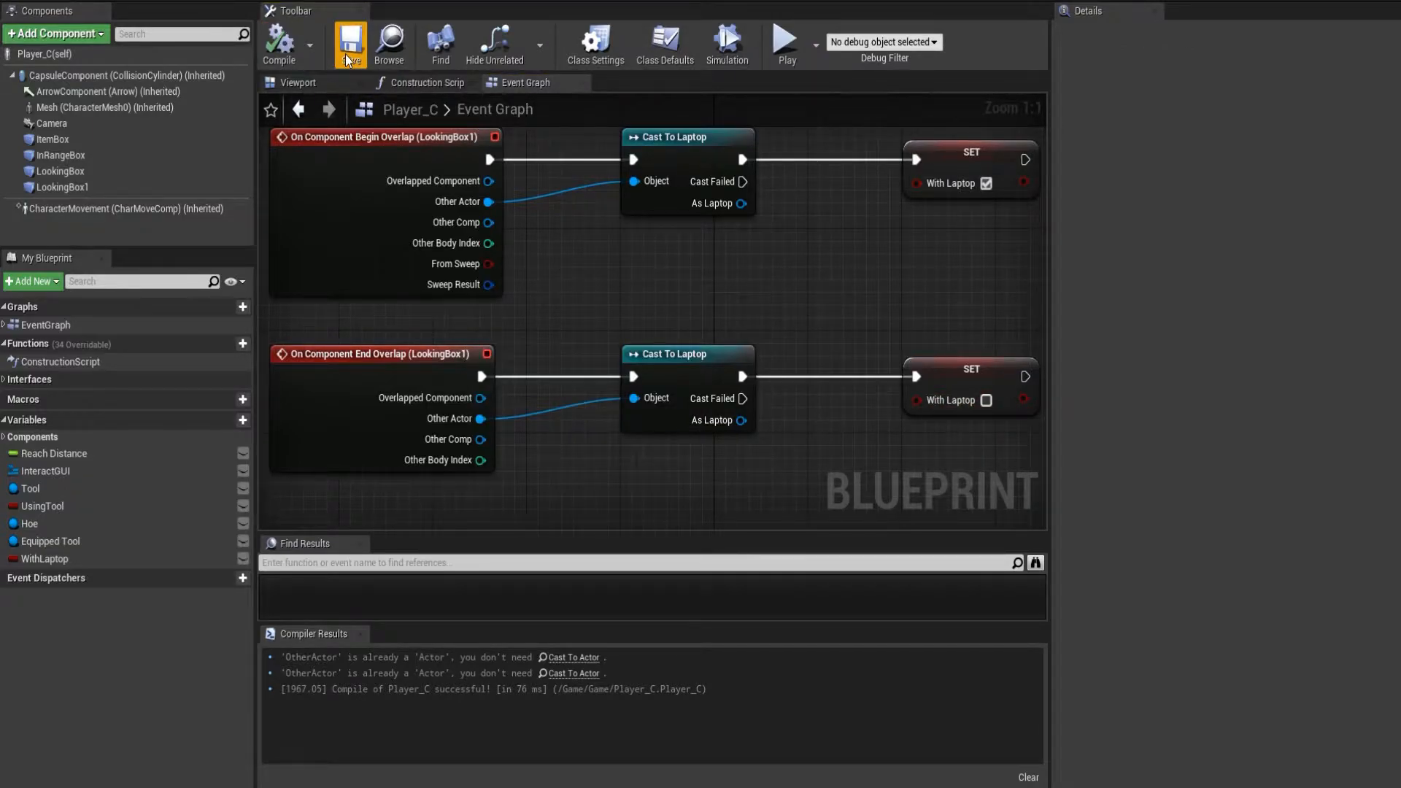
# Detach the InputAction Action event from the Is Valid node and move it away to make room between them.
pyautogui.scroll(-3, 619, 248)
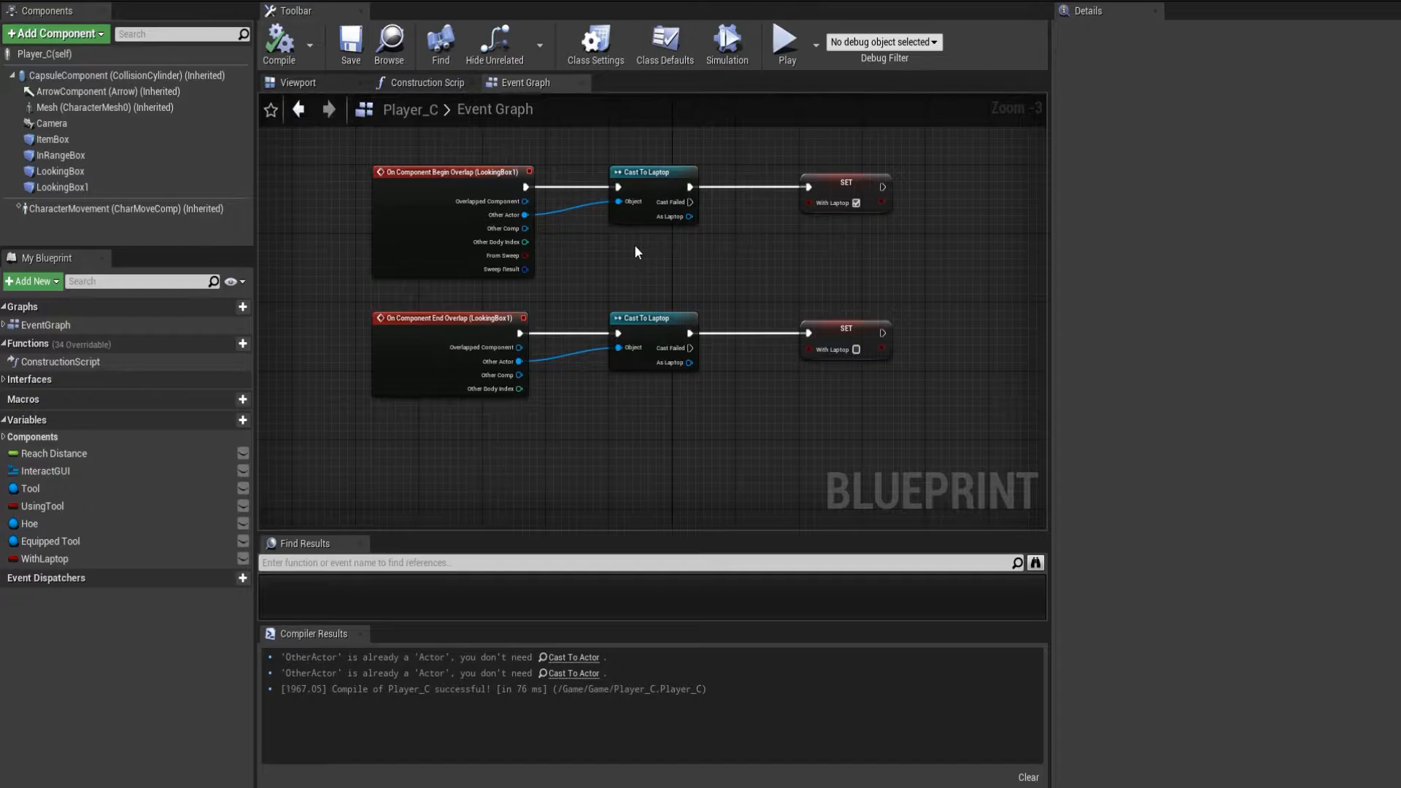
pyautogui.moveTo(635, 247); pyautogui.dragTo(242, 458, button='right')
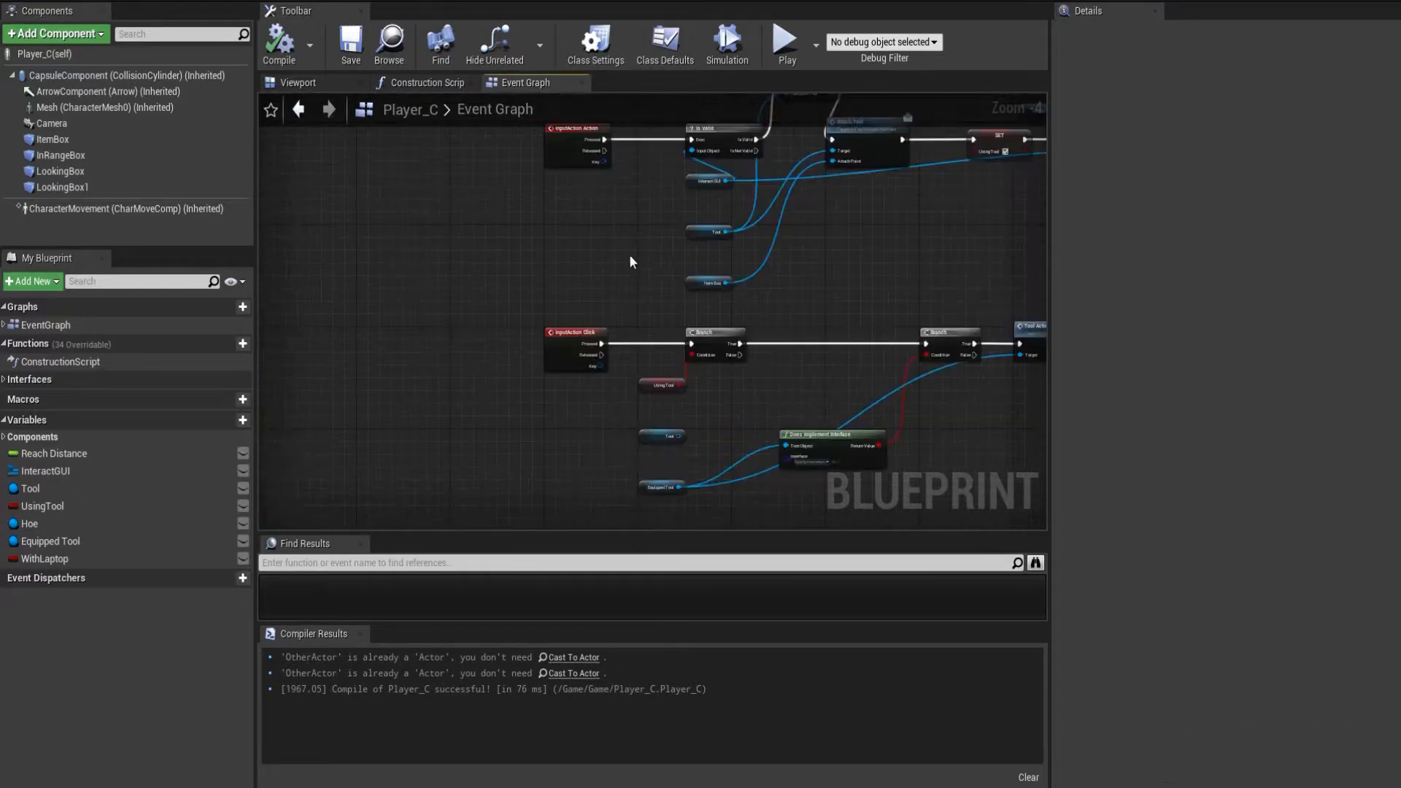
pyautogui.scroll(1, 624, 293)
pyautogui.moveTo(625, 326); pyautogui.dragTo(585, 526, button='right')
pyautogui.moveTo(704, 324); pyautogui.dragTo(581, 313, button='right')
pyautogui.scroll(2, 584, 308)
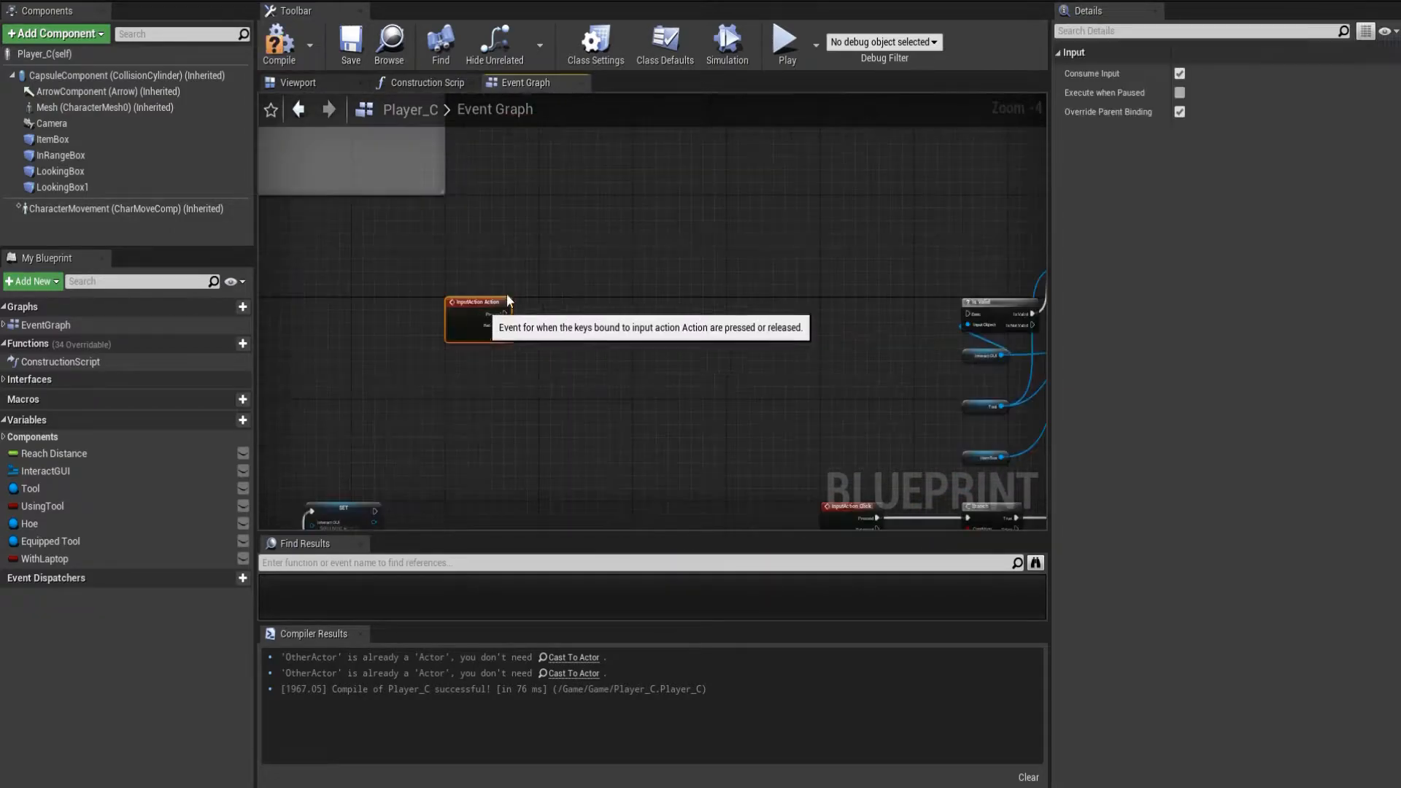
pyautogui.click(523, 296)
# Add a Branch node to the Pressed output of InputAction Action and use the WithLaptop variable as its Condition.
pyautogui.scroll(3, 522, 296)
pyautogui.scroll(1, 487, 328)
pyautogui.moveTo(490, 328); pyautogui.dragTo(659, 316)
pyautogui.write('branch')
pyautogui.press('Return')
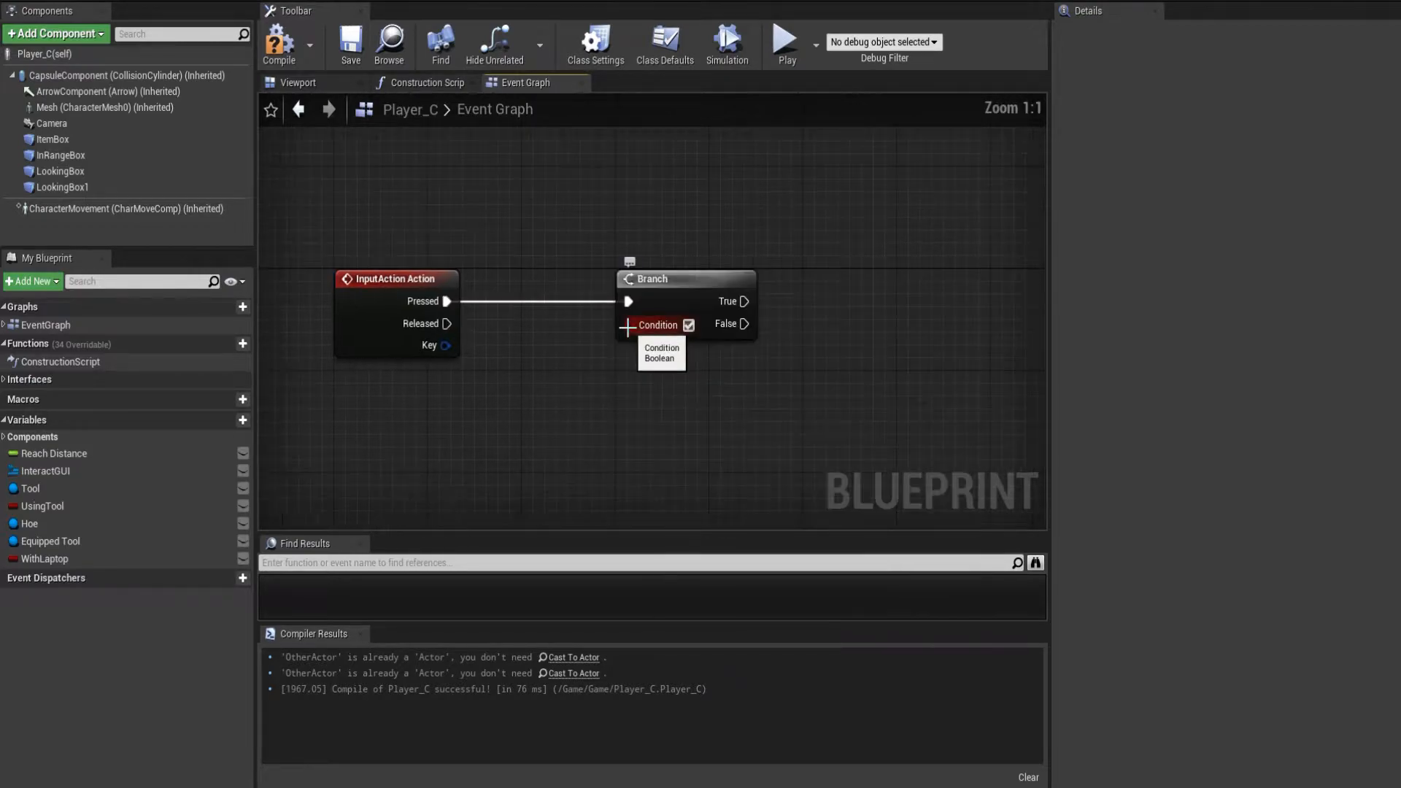
pyautogui.moveTo(51, 560); pyautogui.dragTo(632, 324)
pyautogui.moveTo(483, 347); pyautogui.dragTo(458, 394)
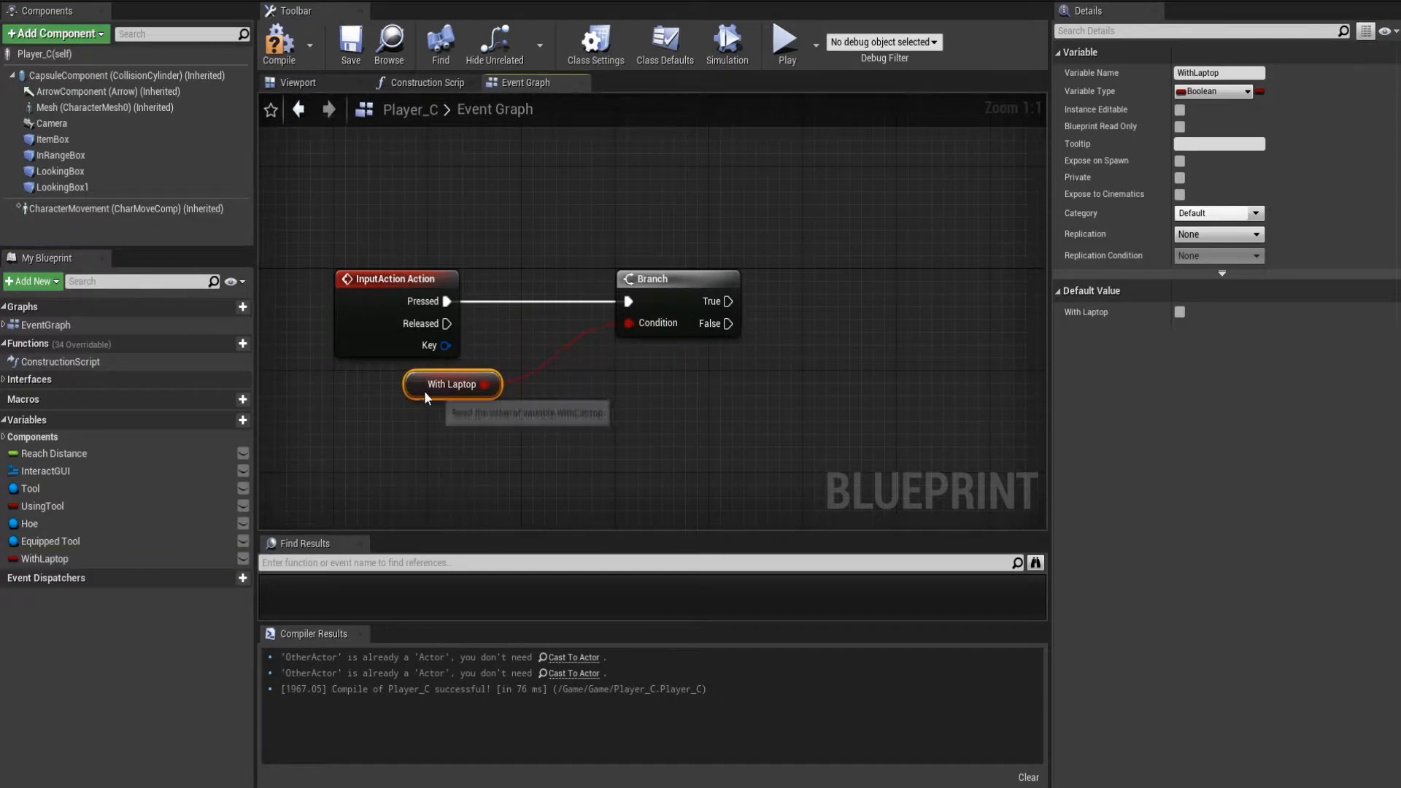
pyautogui.click(467, 410)
# Connect the Branch's False output to the execution input of the Is Valid node.
pyautogui.scroll(-5, 469, 414)
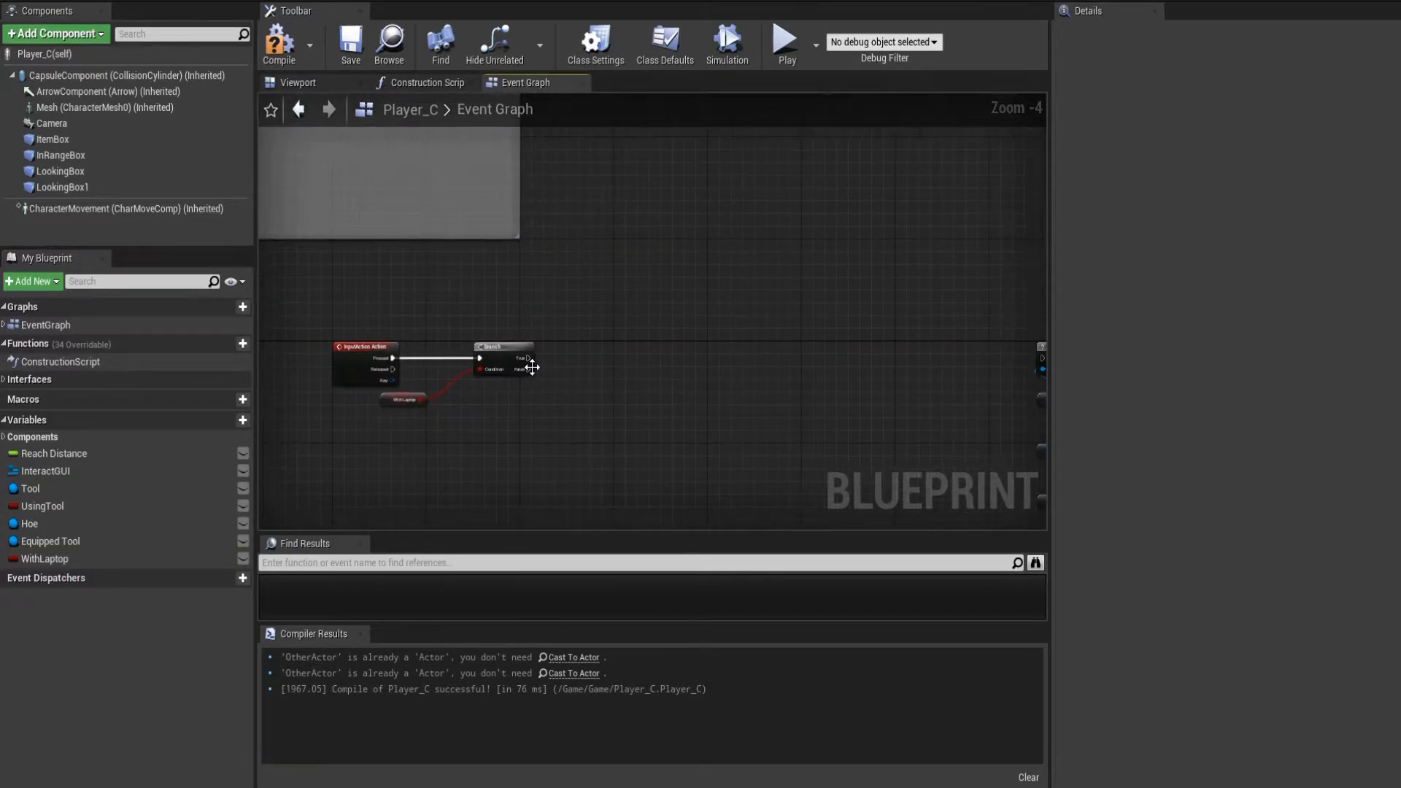
pyautogui.moveTo(519, 366); pyautogui.dragTo(476, 366, button='right')
pyautogui.moveTo(466, 364); pyautogui.dragTo(982, 353)
pyautogui.moveTo(979, 384); pyautogui.dragTo(811, 363, button='right')
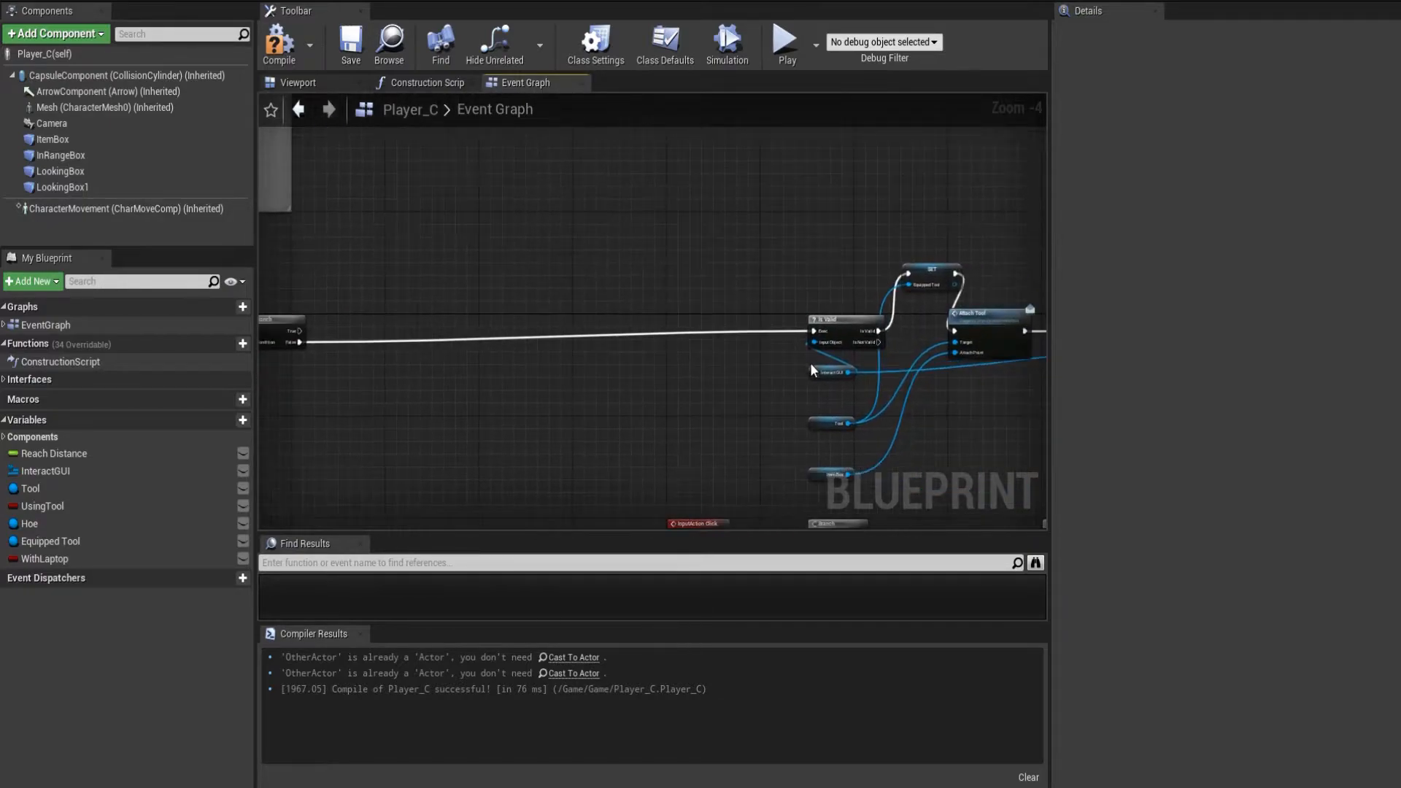
pyautogui.scroll(2, 810, 364)
pyautogui.moveTo(707, 367); pyautogui.dragTo(1044, 369, button='right')
pyautogui.moveTo(625, 378); pyautogui.dragTo(788, 377, button='right')
pyautogui.moveTo(626, 332); pyautogui.dragTo(615, 369, button='right')
pyautogui.scroll(2, 706, 350)
pyautogui.scroll(-1, 616, 369)
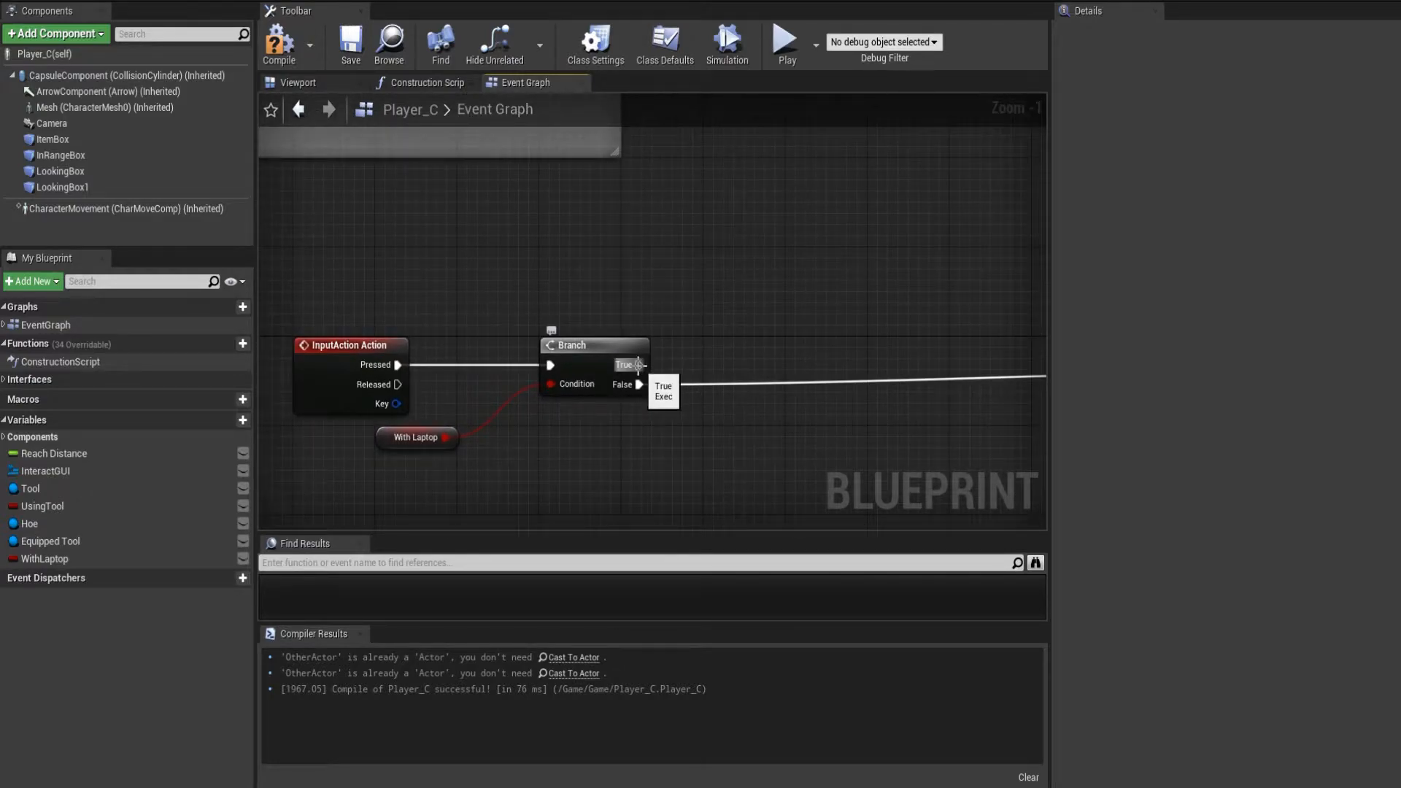
pyautogui.moveTo(639, 365); pyautogui.dragTo(785, 261)
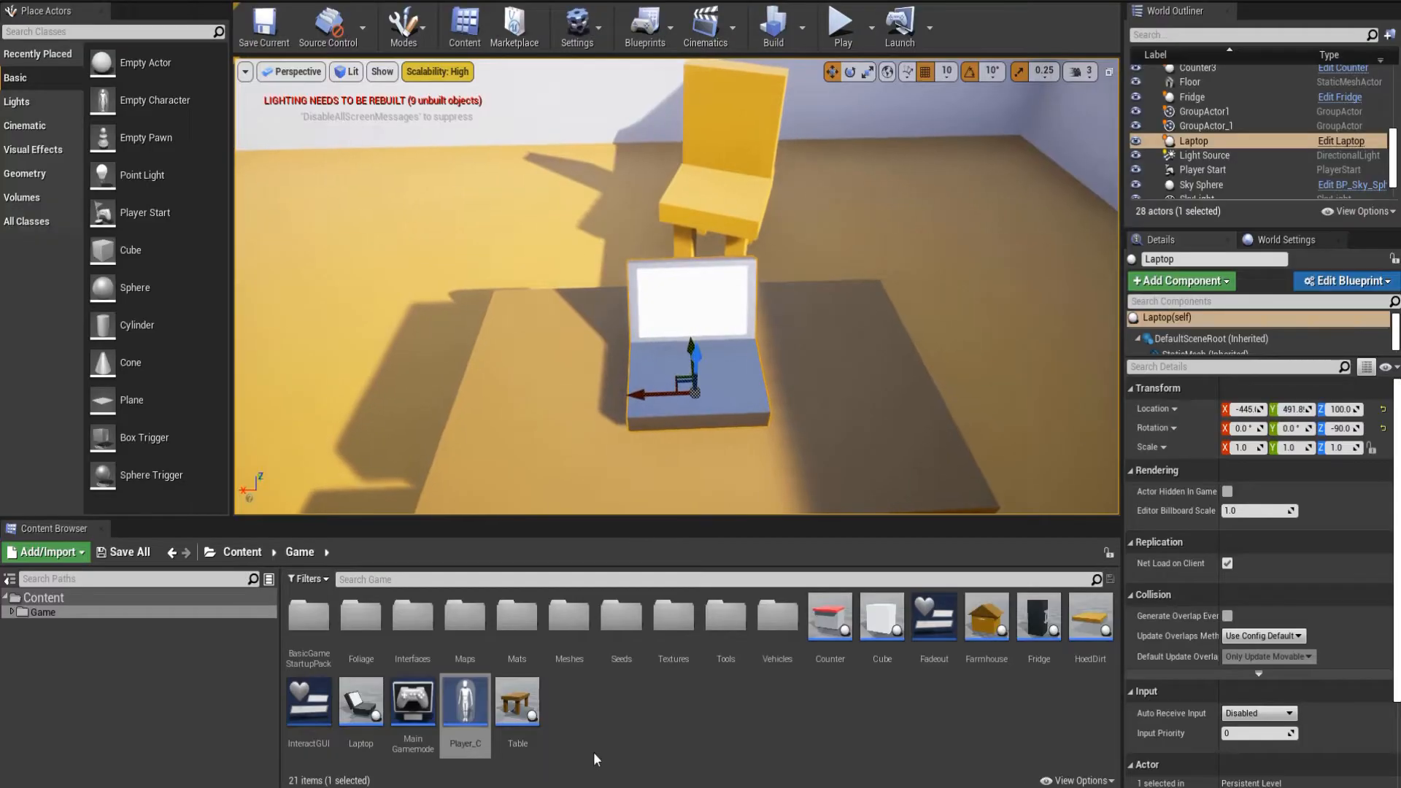
# Create a widget blueprint named LaptopGUI in the Game folder and open it.
pyautogui.rightClick(607, 703)
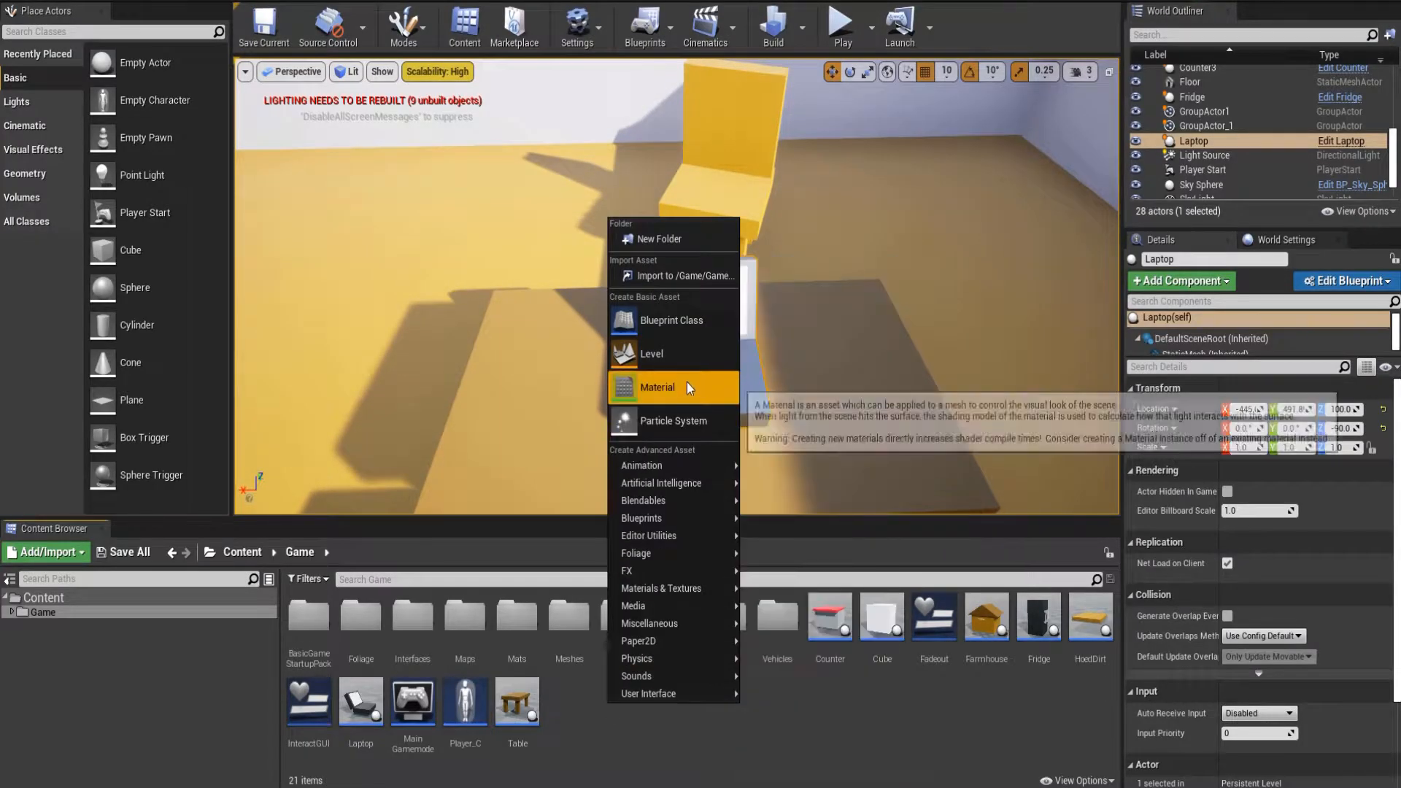
pyautogui.moveTo(666, 692)
pyautogui.click(803, 775)
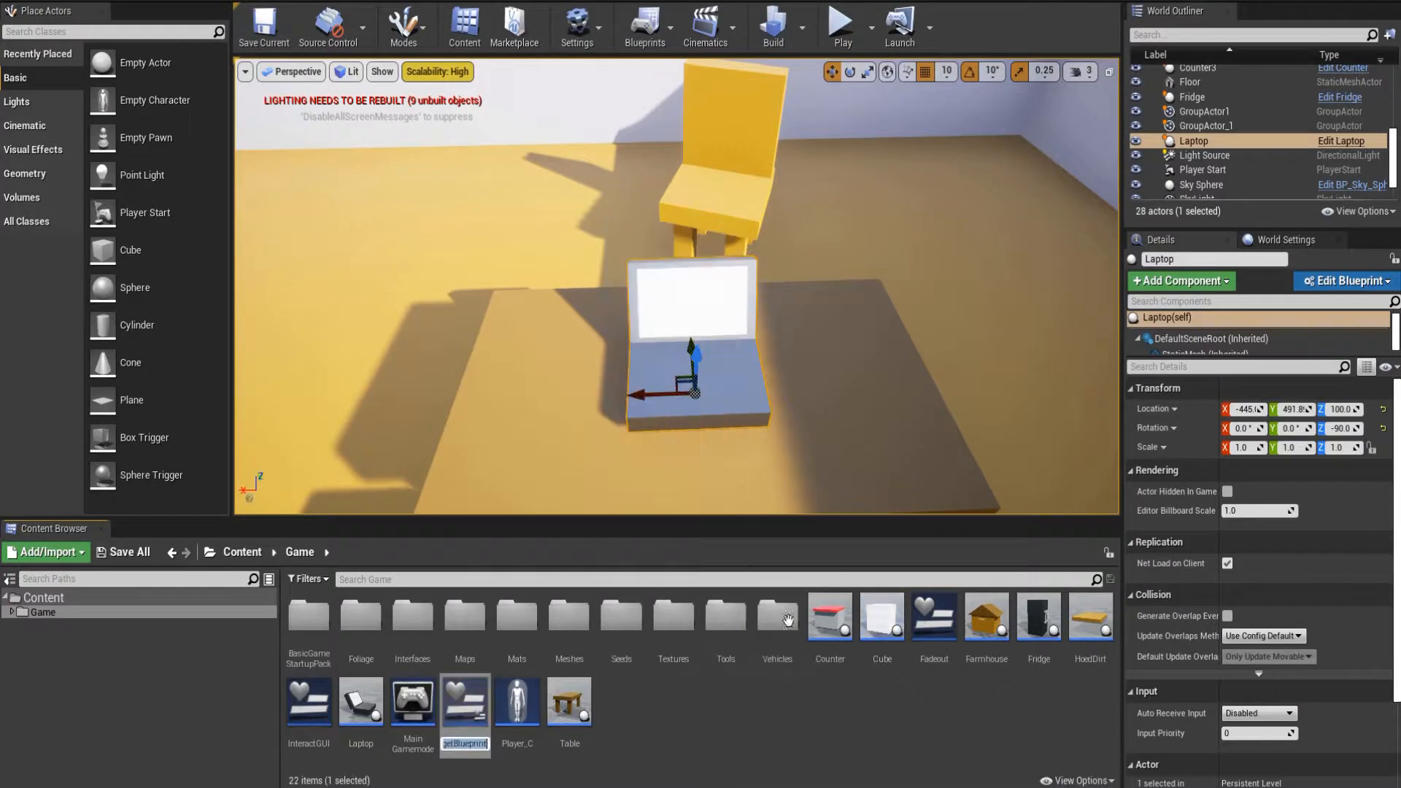
pyautogui.press('BackSpace')
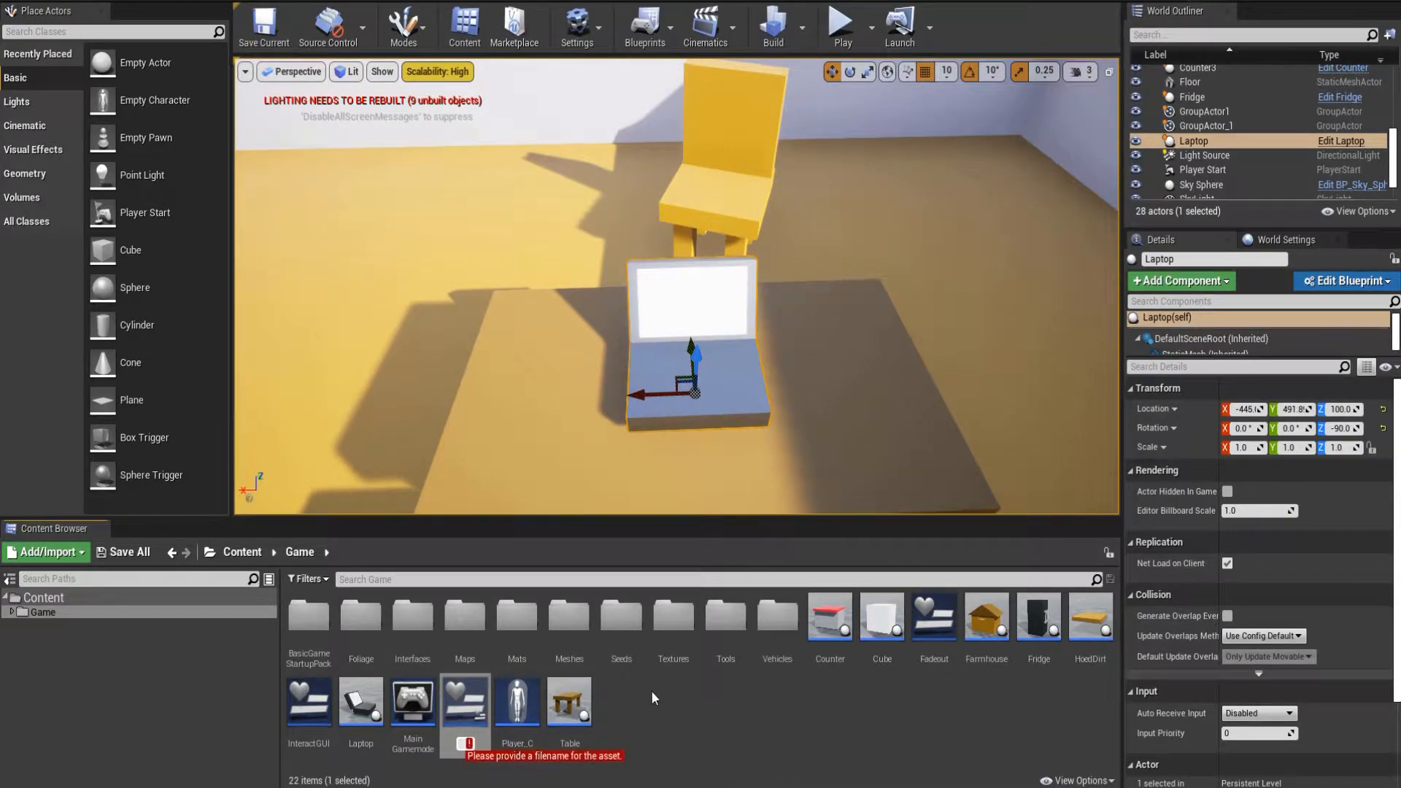
pyautogui.write('Lap')
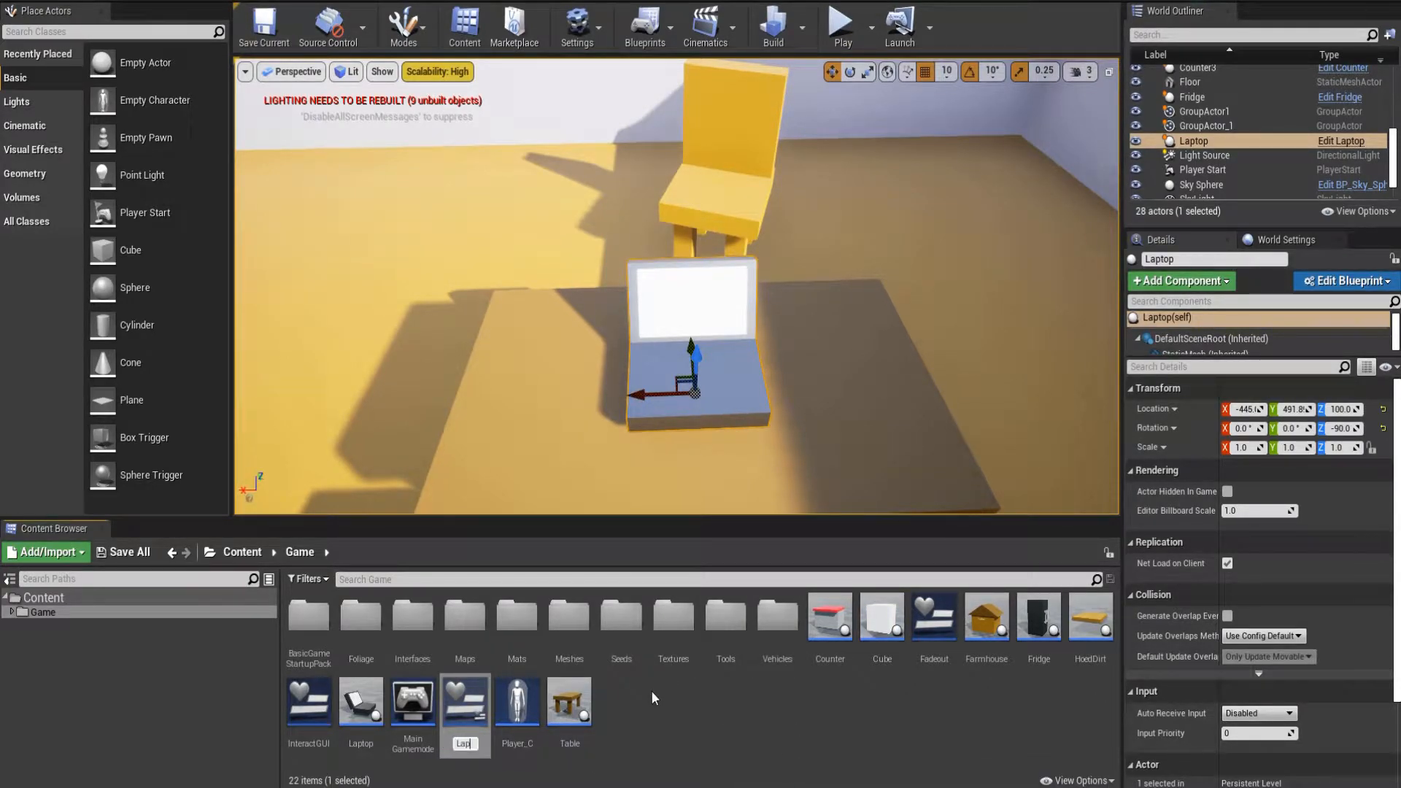
pyautogui.write('topGUI')
pyautogui.press('Return')
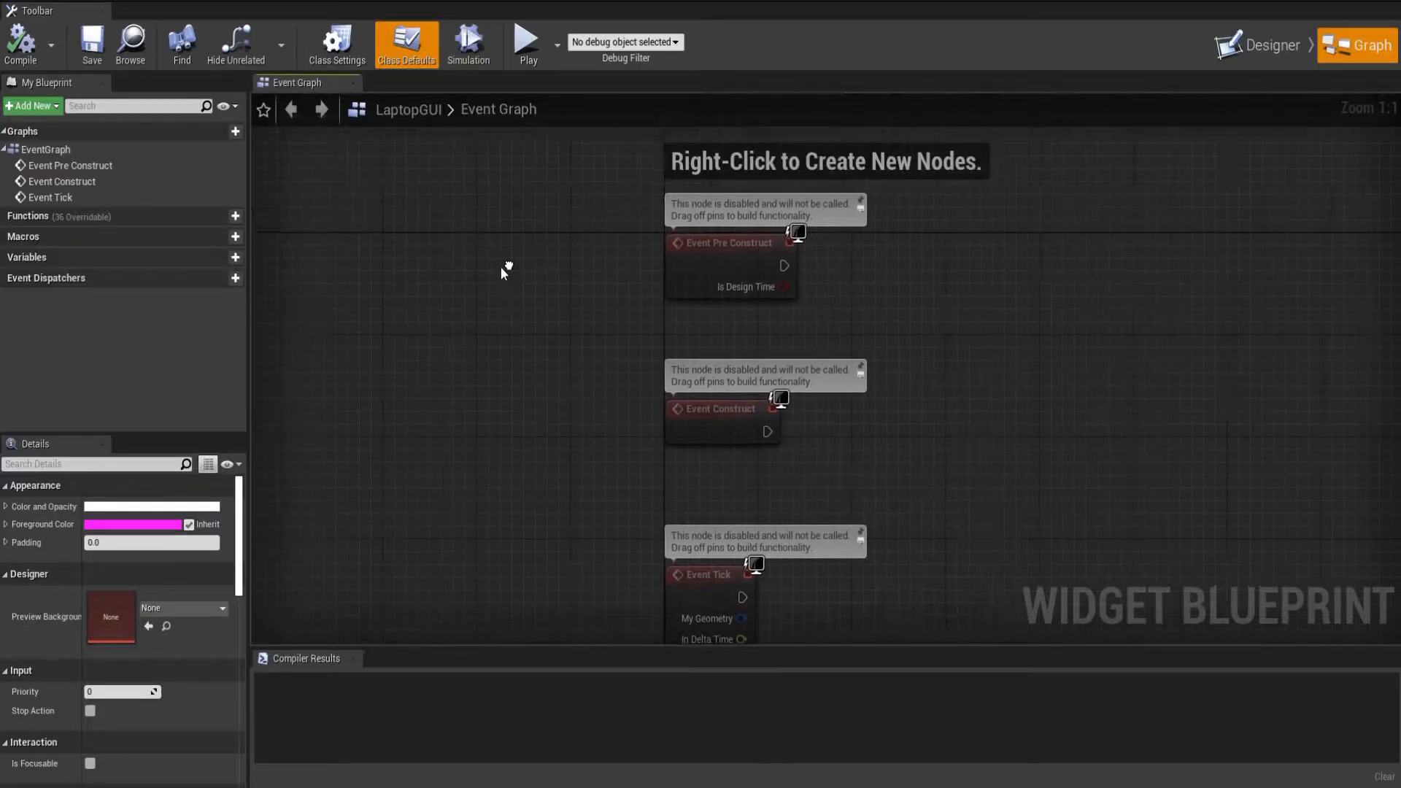
# Delete the default Event Tick and Event Pre Construct nodes from the LaptopGUI event graph and compile the blueprint.
pyautogui.moveTo(542, 481); pyautogui.dragTo(619, 326, button='right')
pyautogui.click(786, 433)
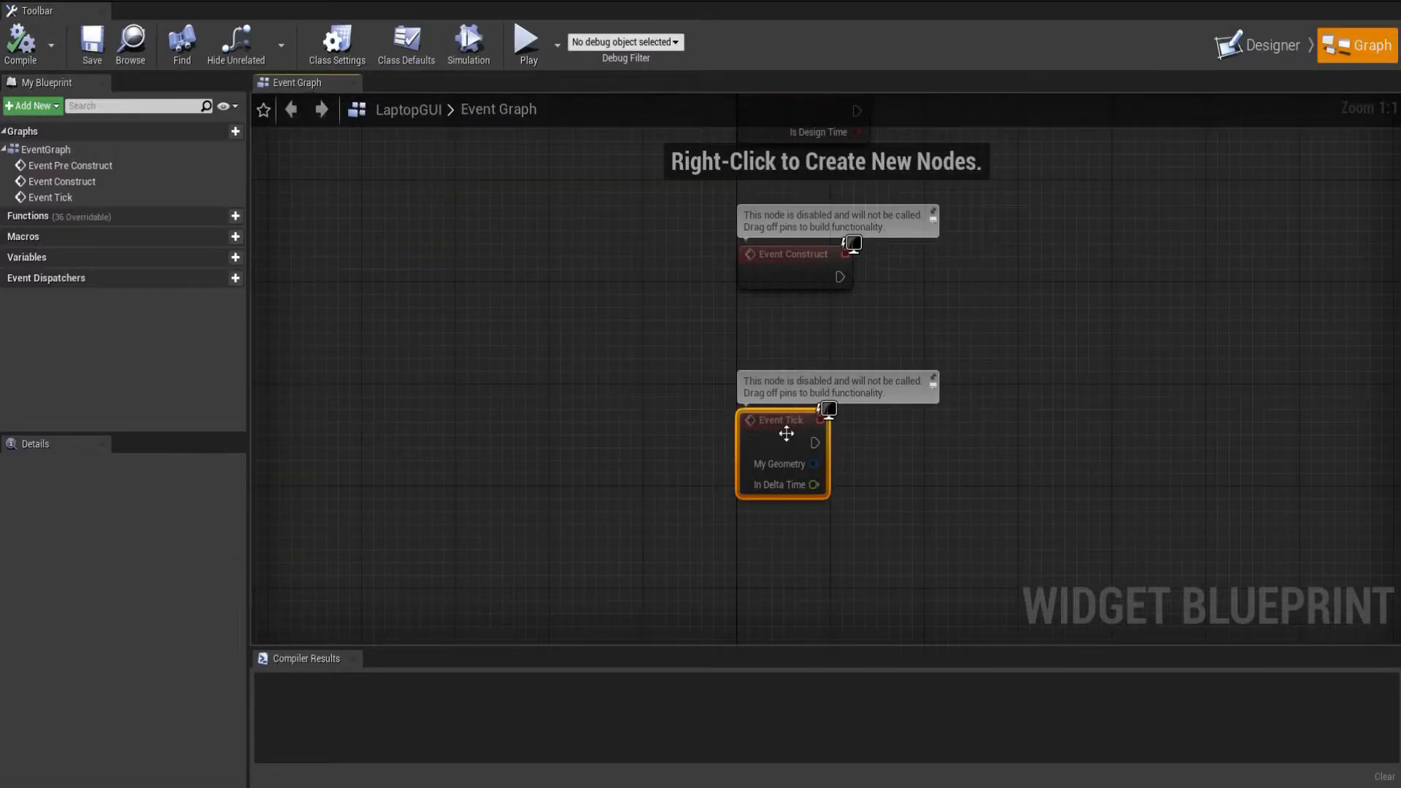
pyautogui.rightClick(751, 446)
pyautogui.click(786, 55)
pyautogui.moveTo(806, 126); pyautogui.dragTo(599, 250, button='right')
pyautogui.rightClick(752, 203)
pyautogui.click(797, 244)
pyautogui.press('F7')
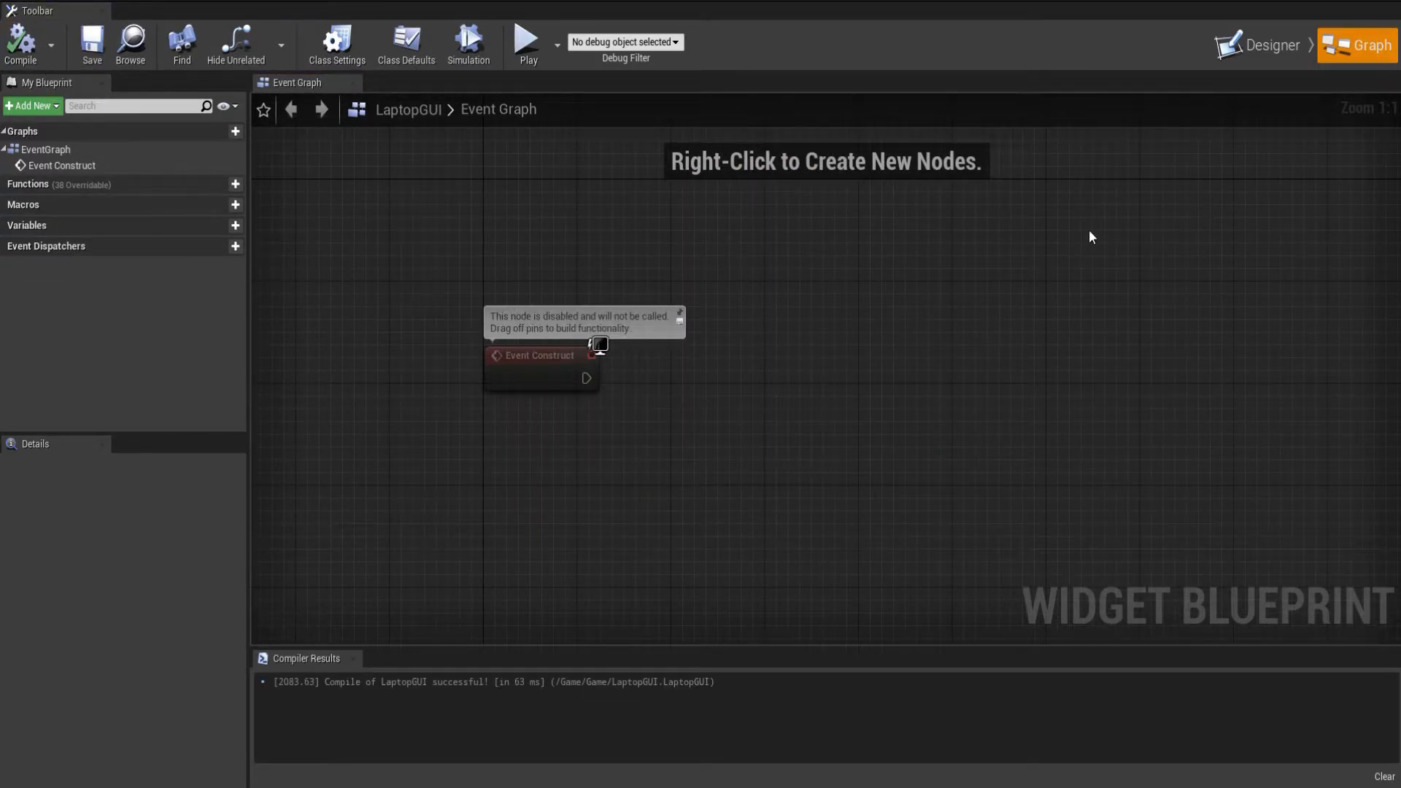
# Place a Text widget about 151 by 40 near the canvas's upper-right corner in the Designer and anchor it to that corner.
pyautogui.click(1230, 52)
pyautogui.click(931, 155)
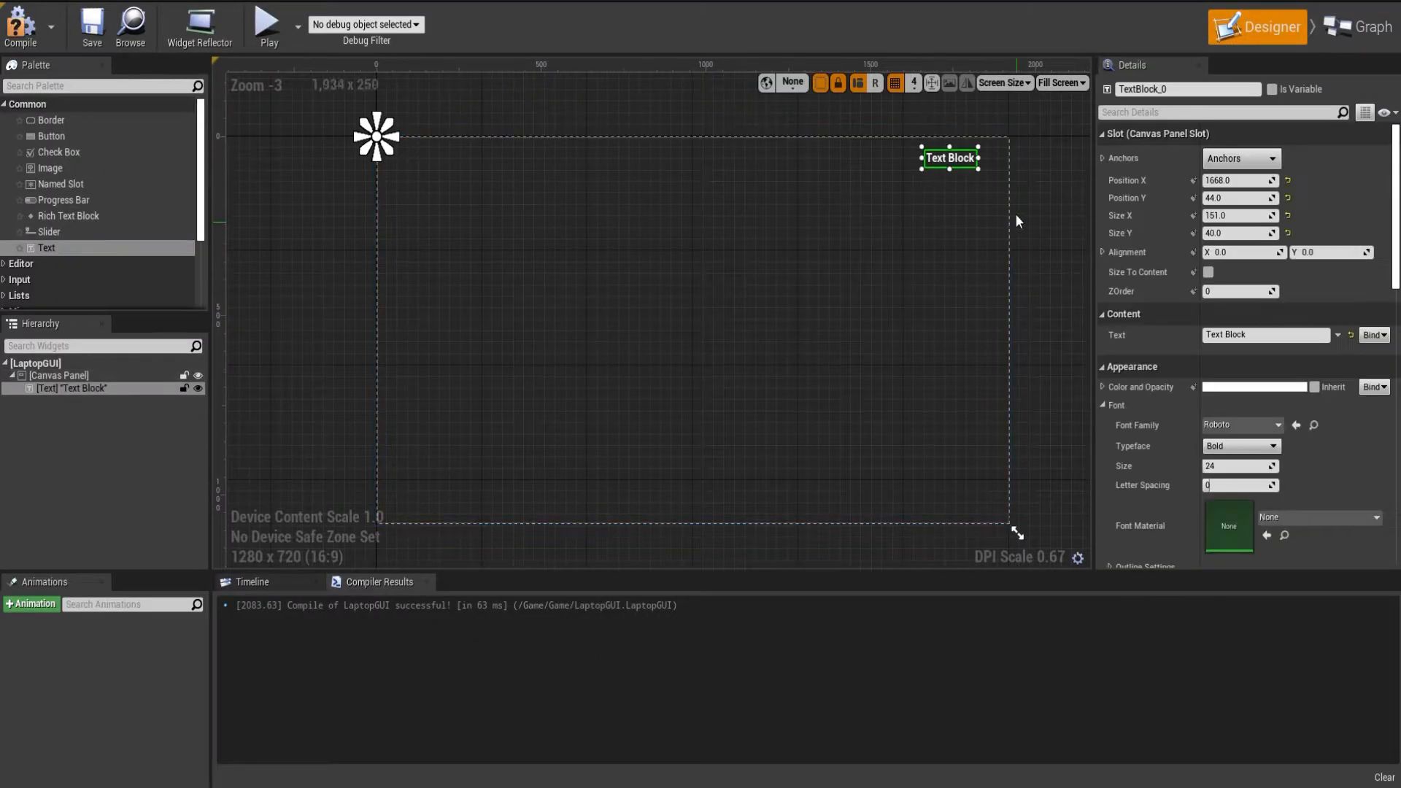
pyautogui.click(1241, 158)
pyautogui.click(1324, 208)
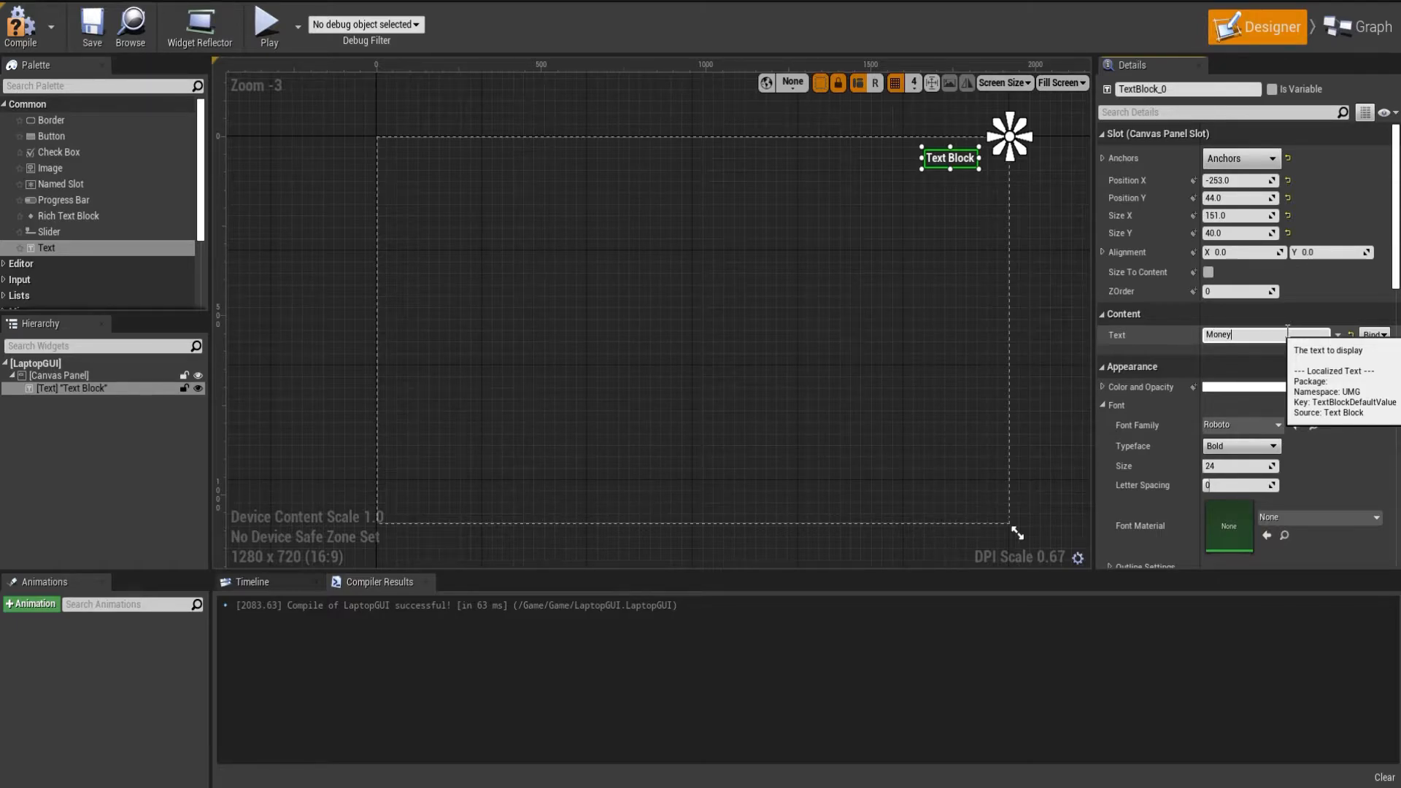
# Set the text block's content to "Money :", rename it MoneyText, and make it a variable.
pyautogui.press('Return')
pyautogui.click(1203, 89)
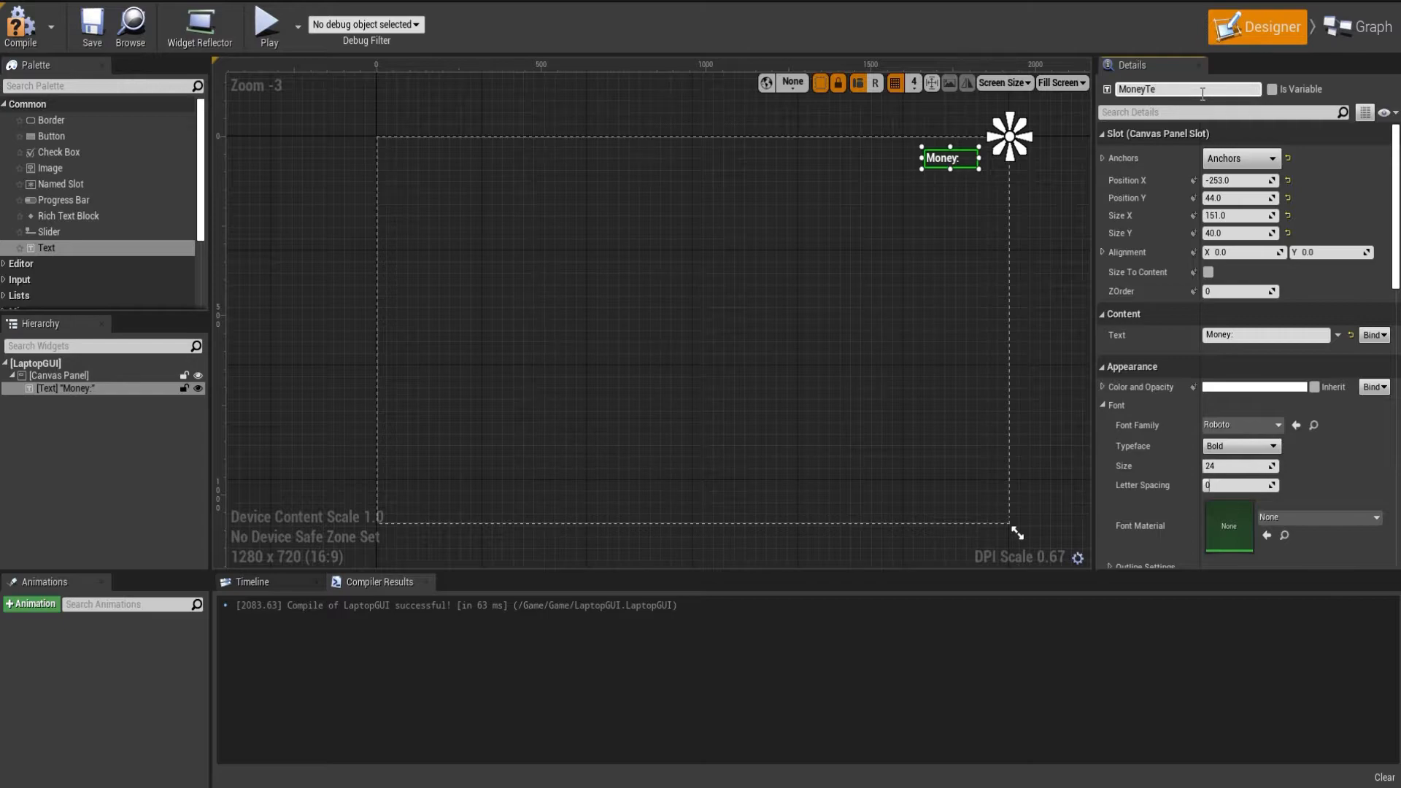
pyautogui.click(1274, 89)
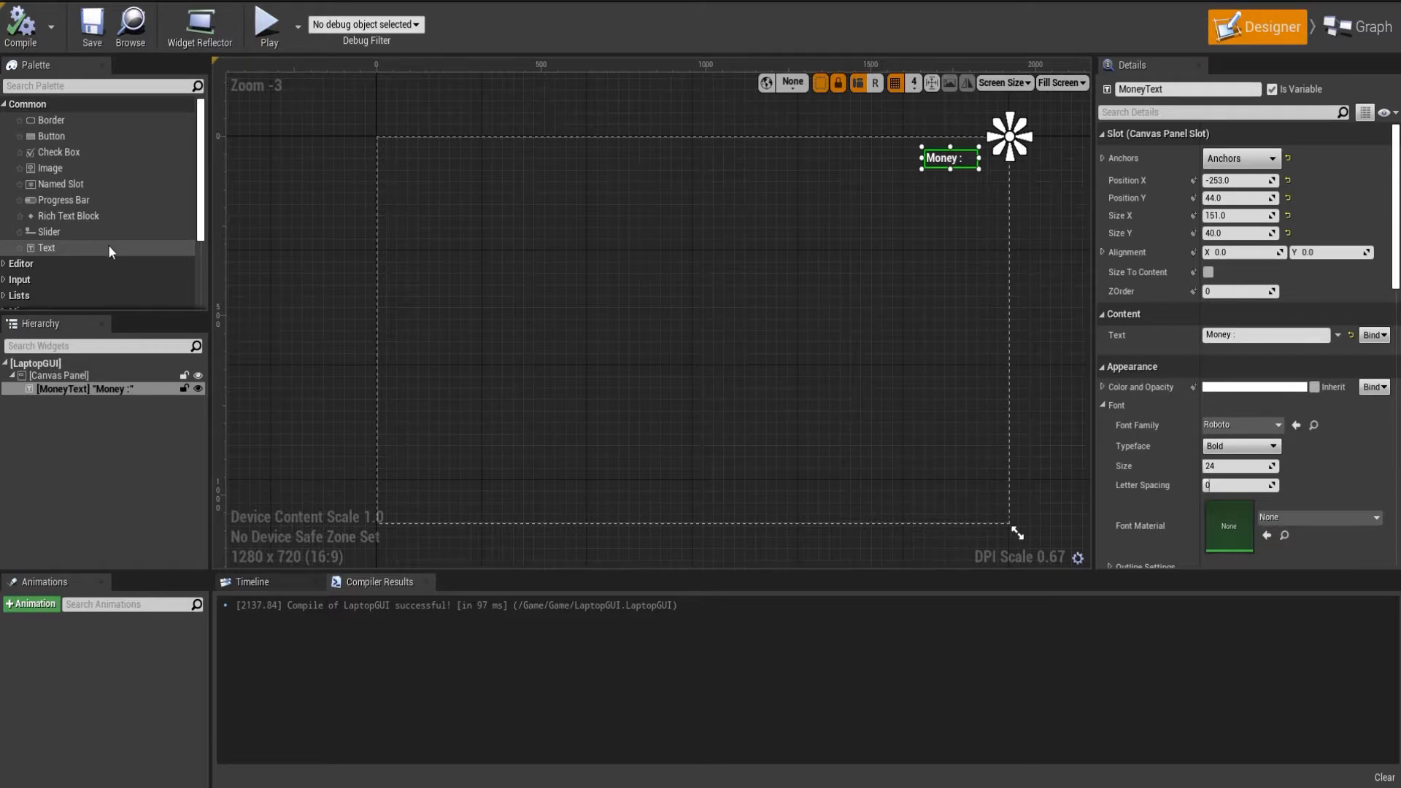
# Add a Button to the upper part of the canvas and place a Text widget inside it.
pyautogui.moveTo(44, 136); pyautogui.dragTo(469, 143)
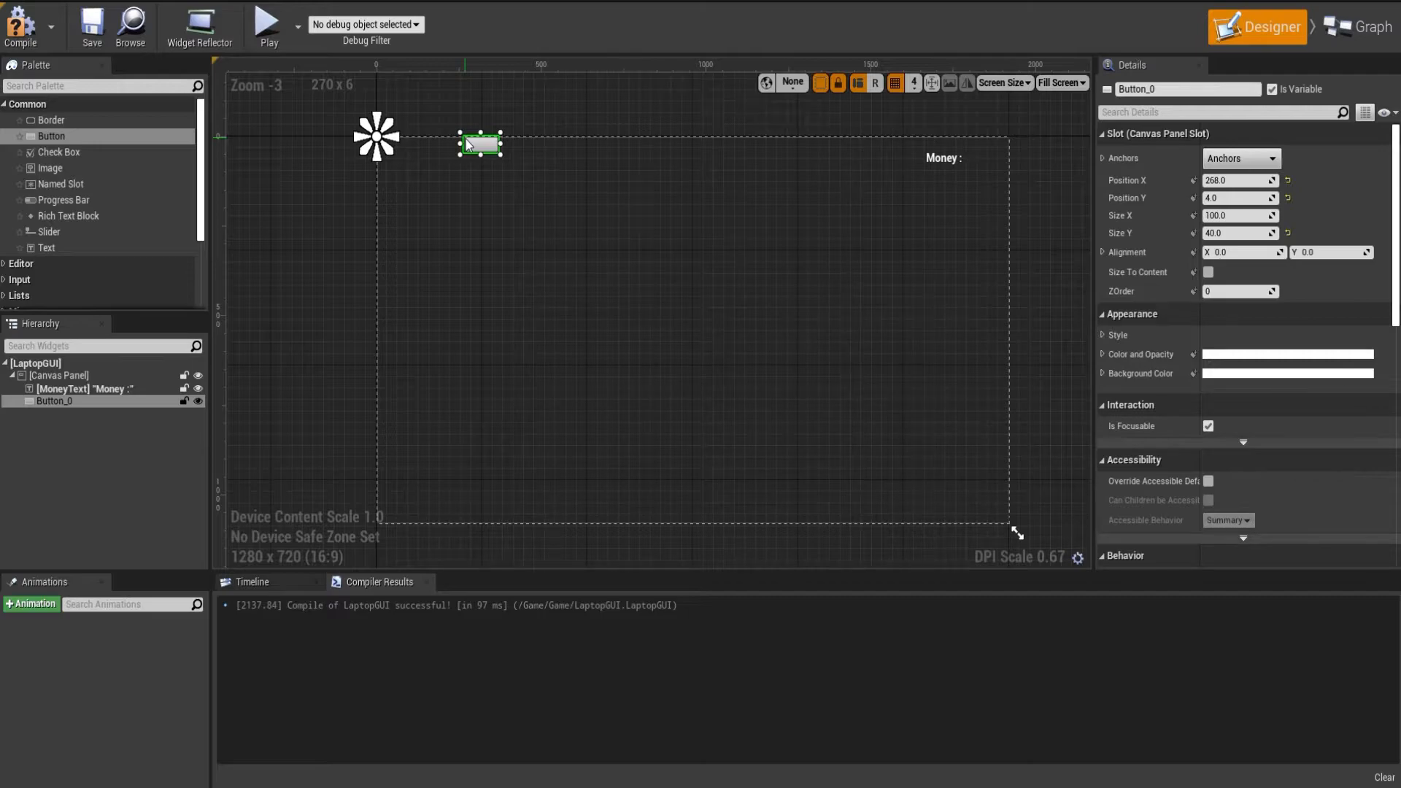
pyautogui.moveTo(48, 248); pyautogui.dragTo(134, 234)
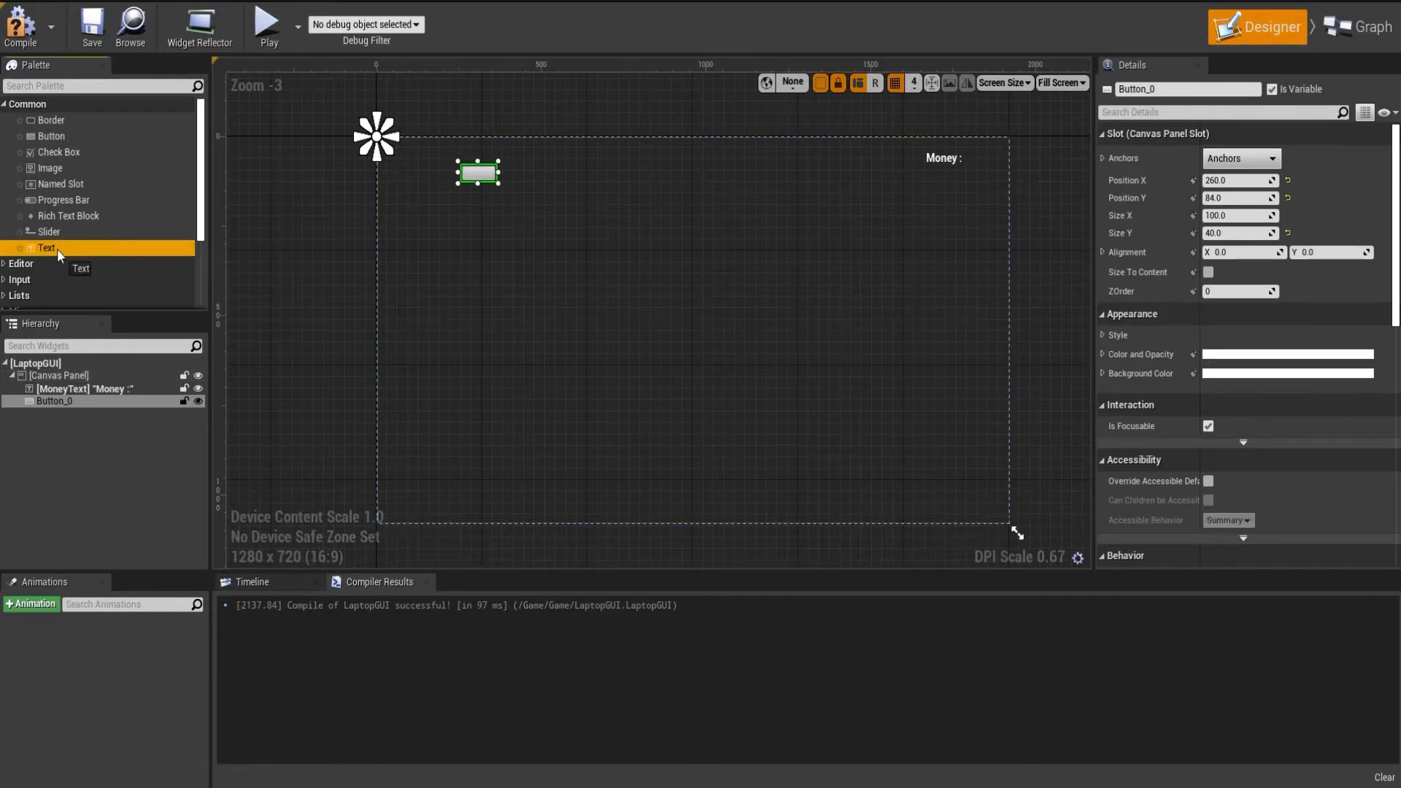
pyautogui.moveTo(58, 254); pyautogui.dragTo(478, 173)
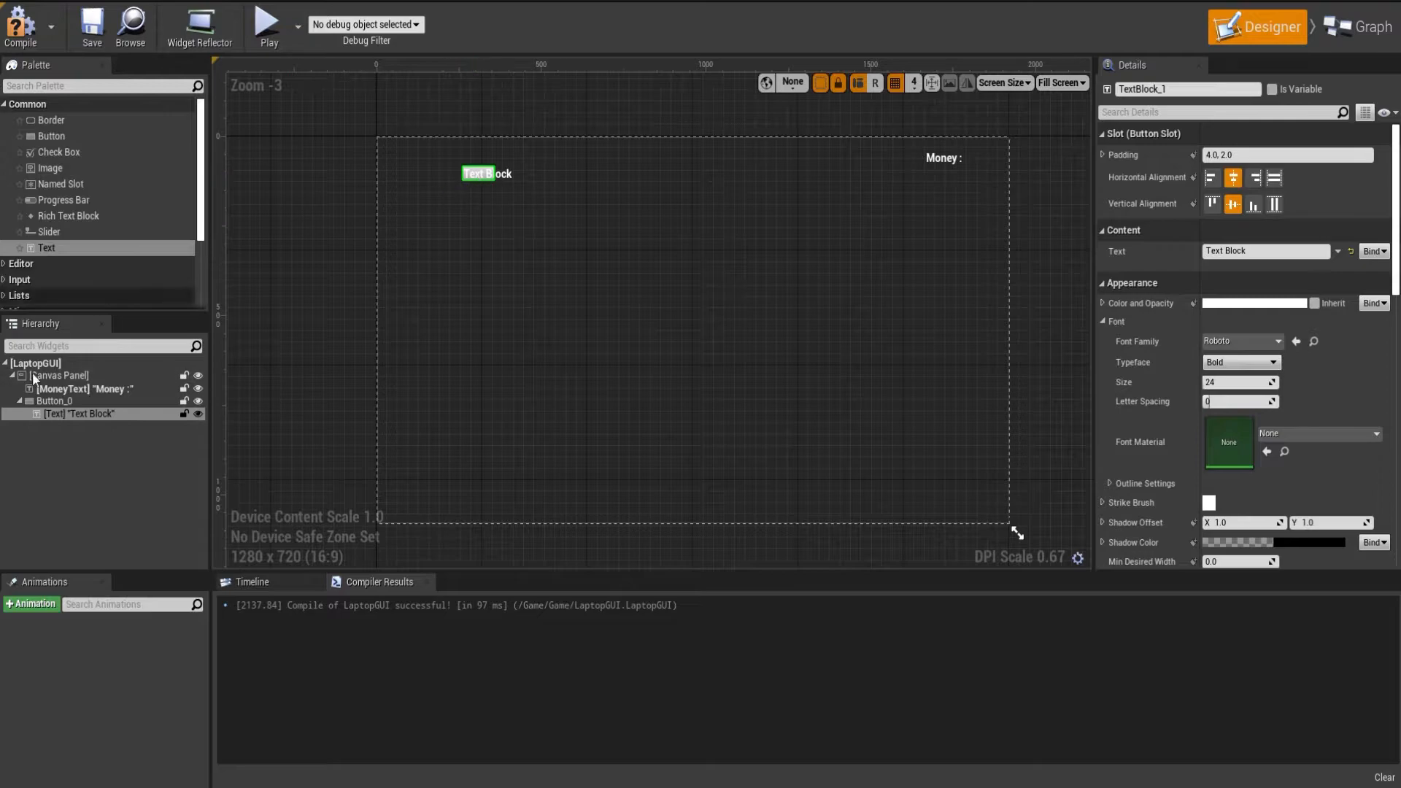
# Enlarge the button to about 245 by 96 and move it toward the middle of the canvas.
pyautogui.click(54, 400)
pyautogui.moveTo(480, 183); pyautogui.dragTo(542, 168)
pyautogui.moveTo(583, 314); pyautogui.dragTo(583, 315)
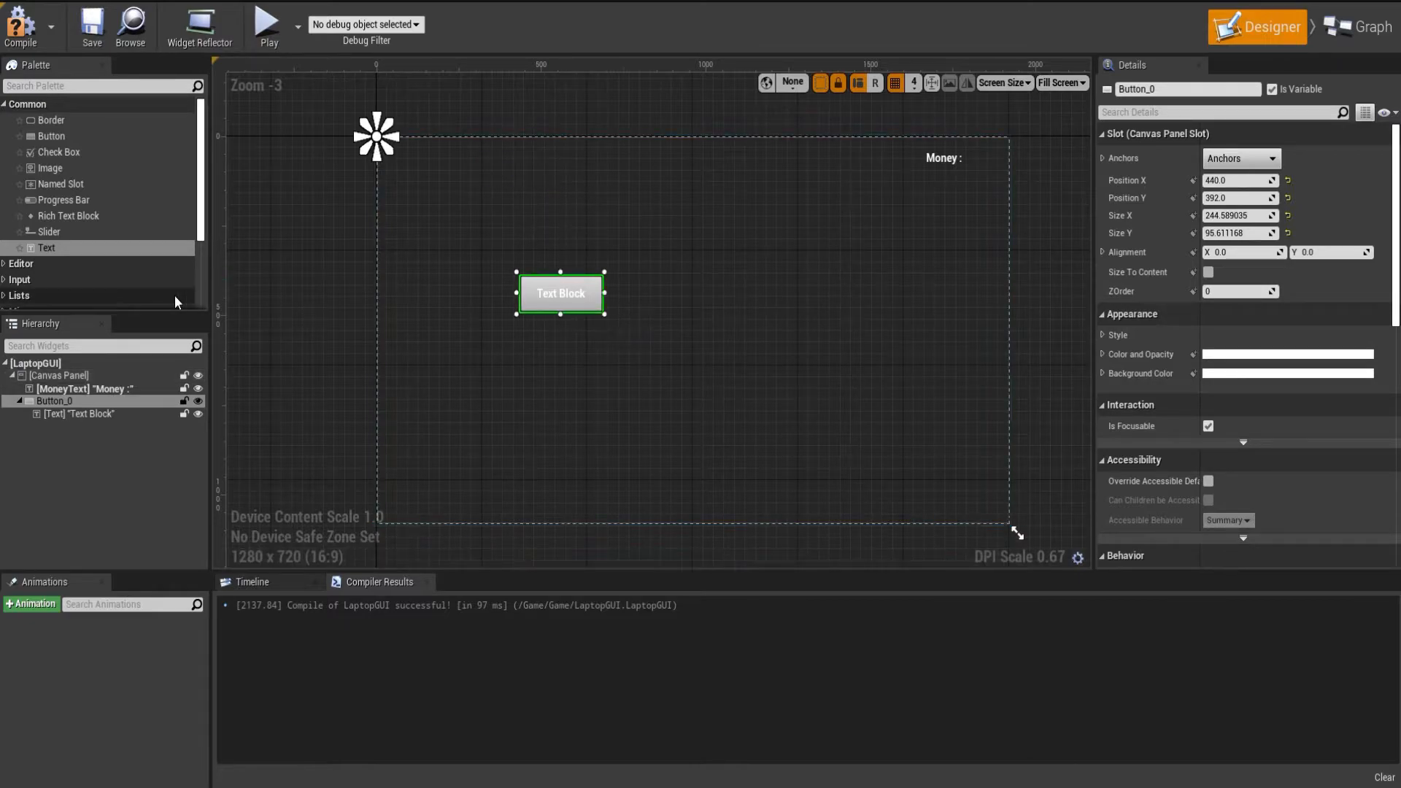
pyautogui.moveTo(575, 305); pyautogui.dragTo(547, 186)
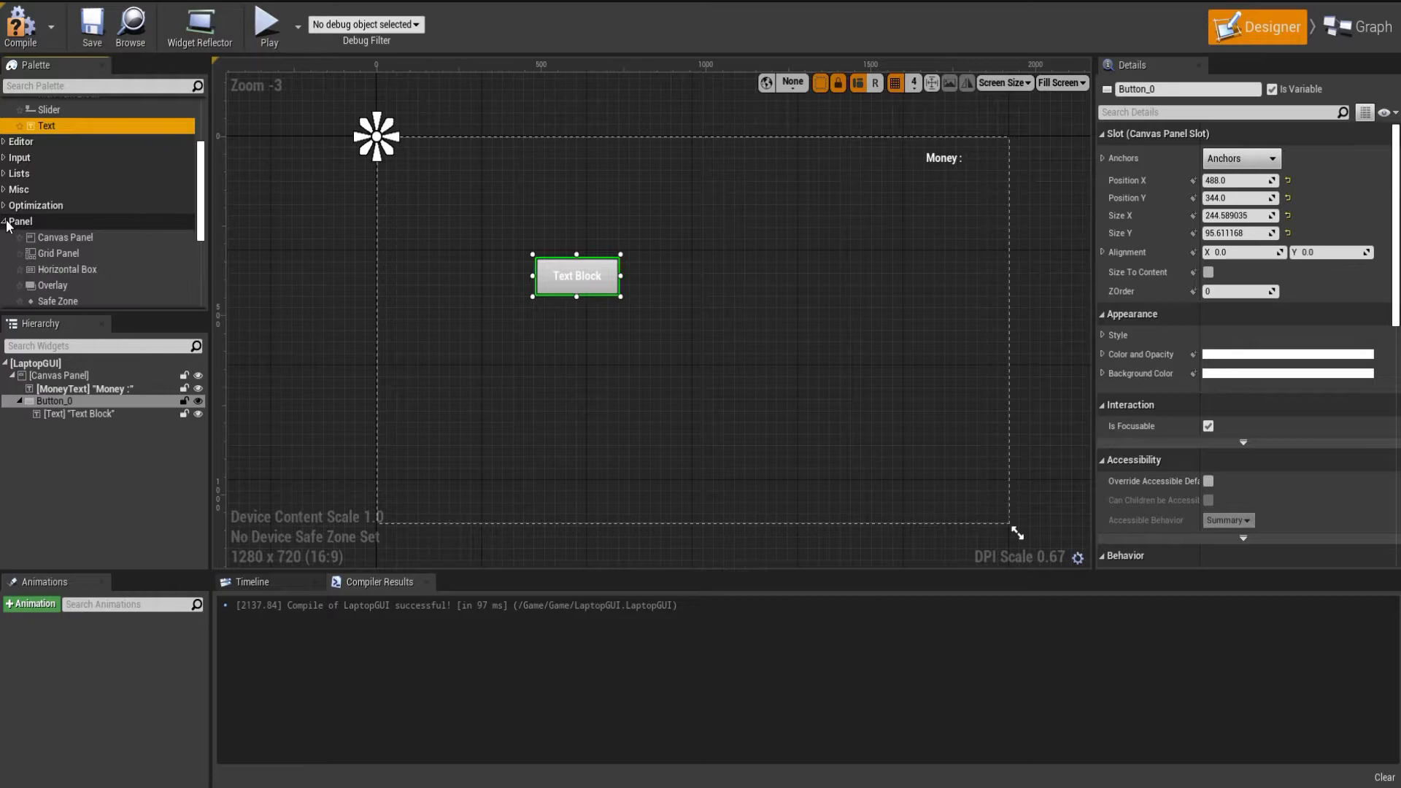
# Add a Horizontal Box along the canvas's upper edge, widen it to about 1194, and anchor it to the top center.
pyautogui.scroll(-3, 42, 225)
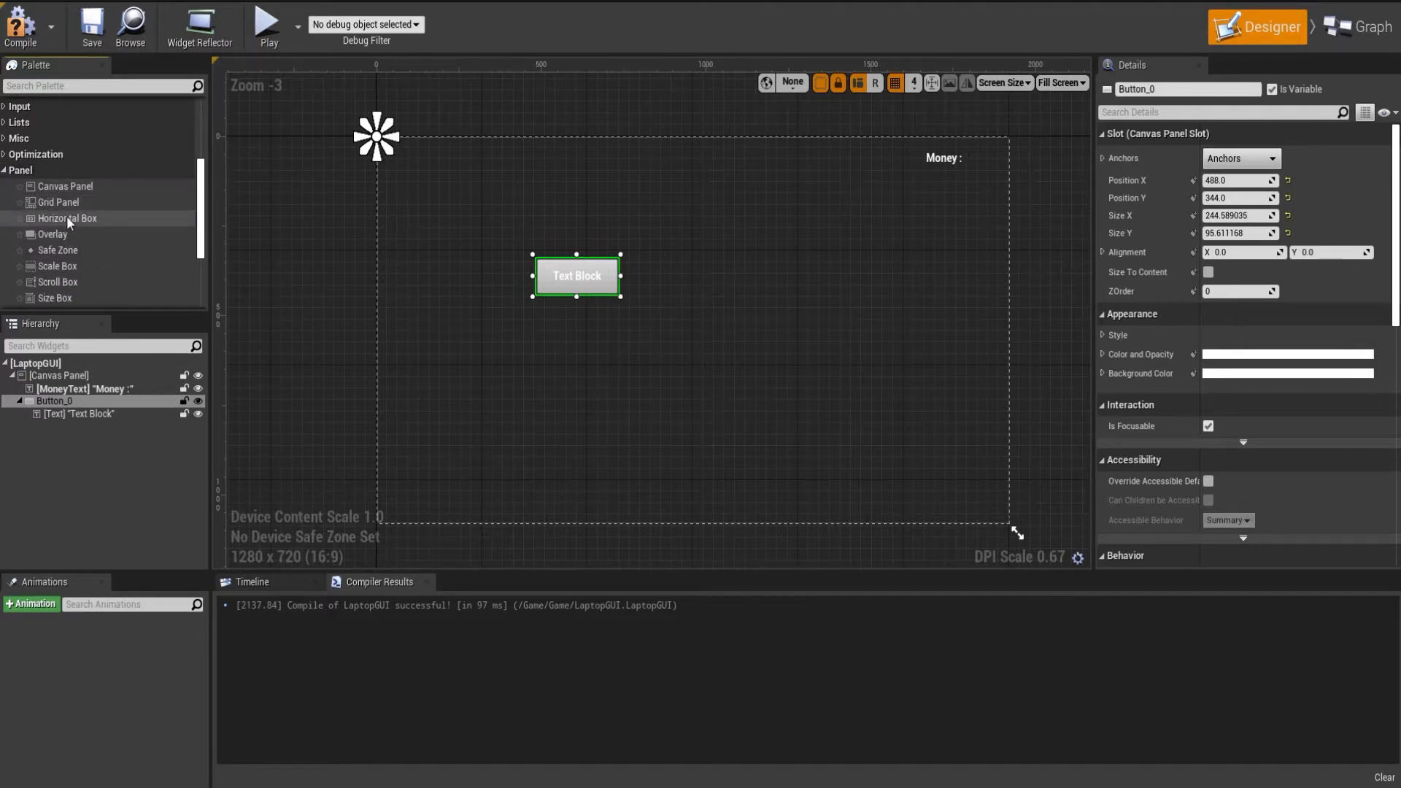
pyautogui.moveTo(55, 221); pyautogui.dragTo(400, 154)
pyautogui.moveTo(715, 142); pyautogui.dragTo(800, 144)
pyautogui.click(1242, 158)
pyautogui.click(1215, 193)
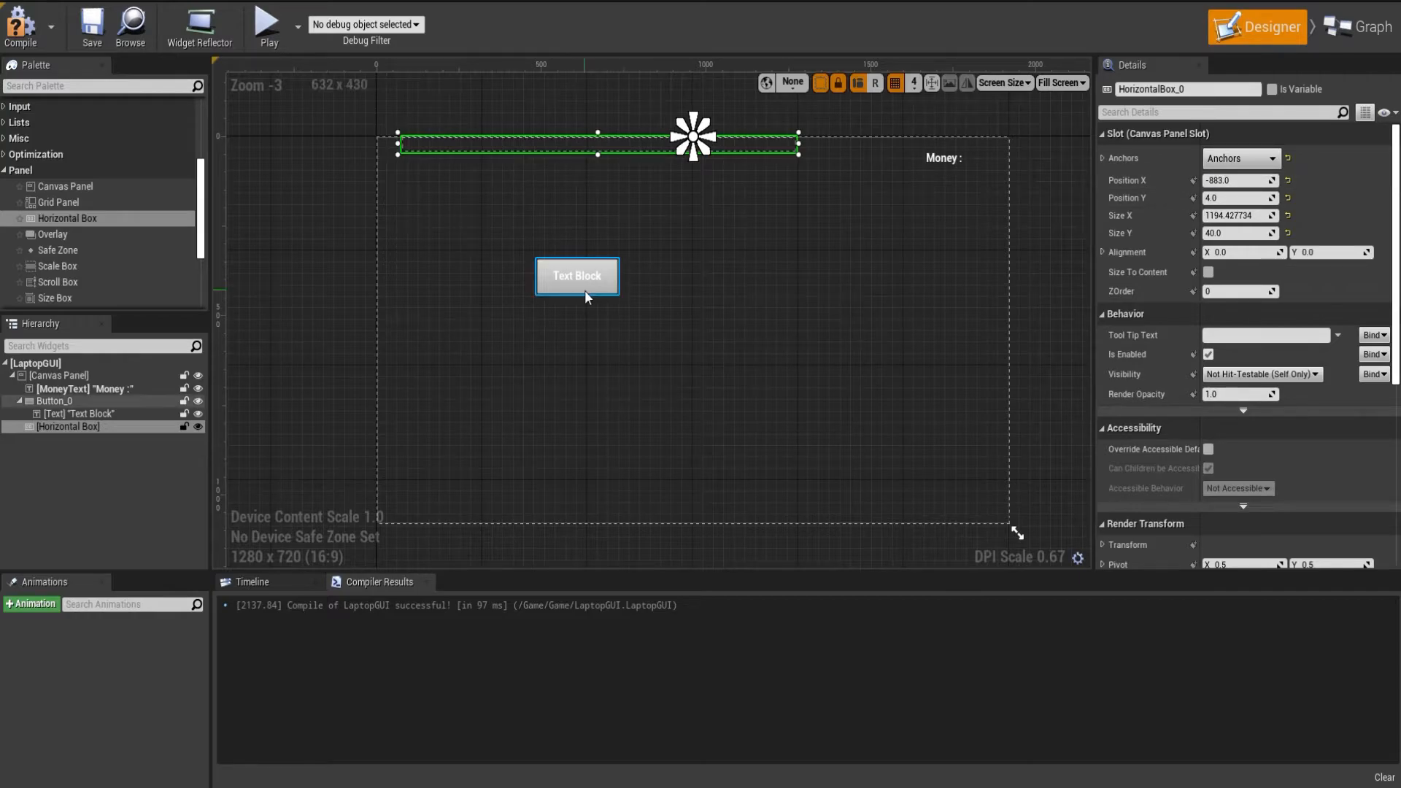
# Nest the button with its text inside the Horizontal Box and increase the box's height to about 93.
pyautogui.click(71, 414)
pyautogui.moveTo(62, 401); pyautogui.dragTo(56, 428)
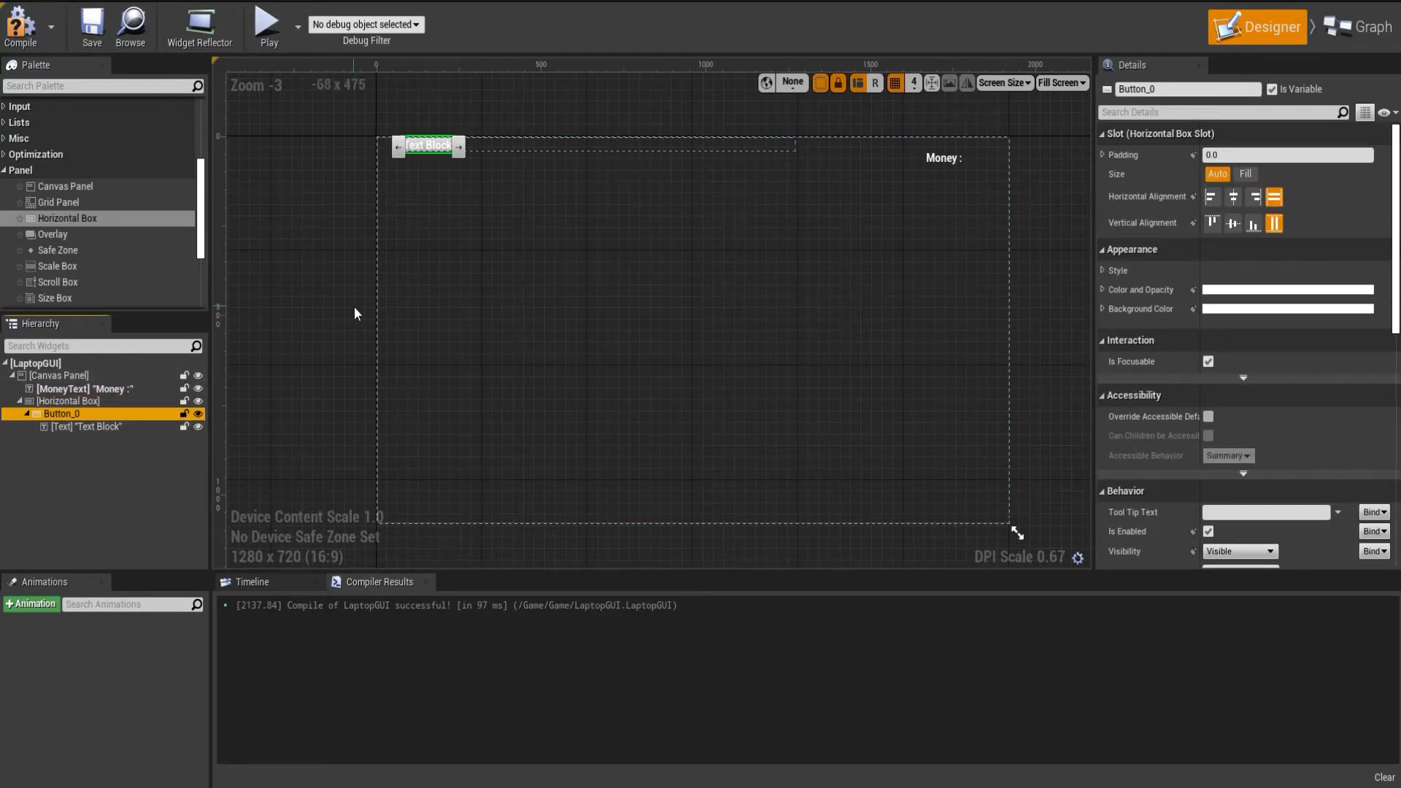
pyautogui.click(595, 152)
pyautogui.moveTo(597, 155); pyautogui.dragTo(595, 174)
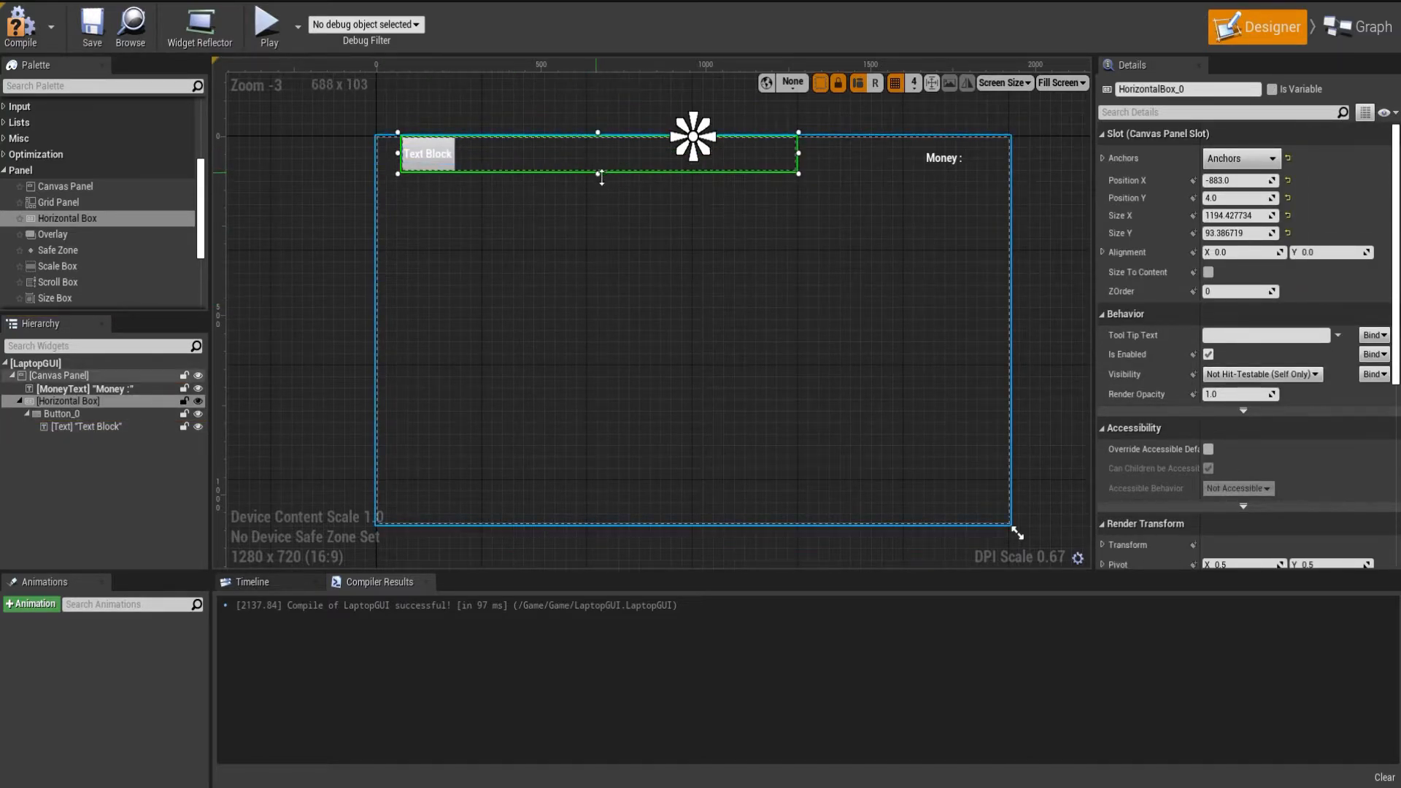
# Set the text inside the button to "Tools".
pyautogui.click(445, 165)
pyautogui.click(434, 162)
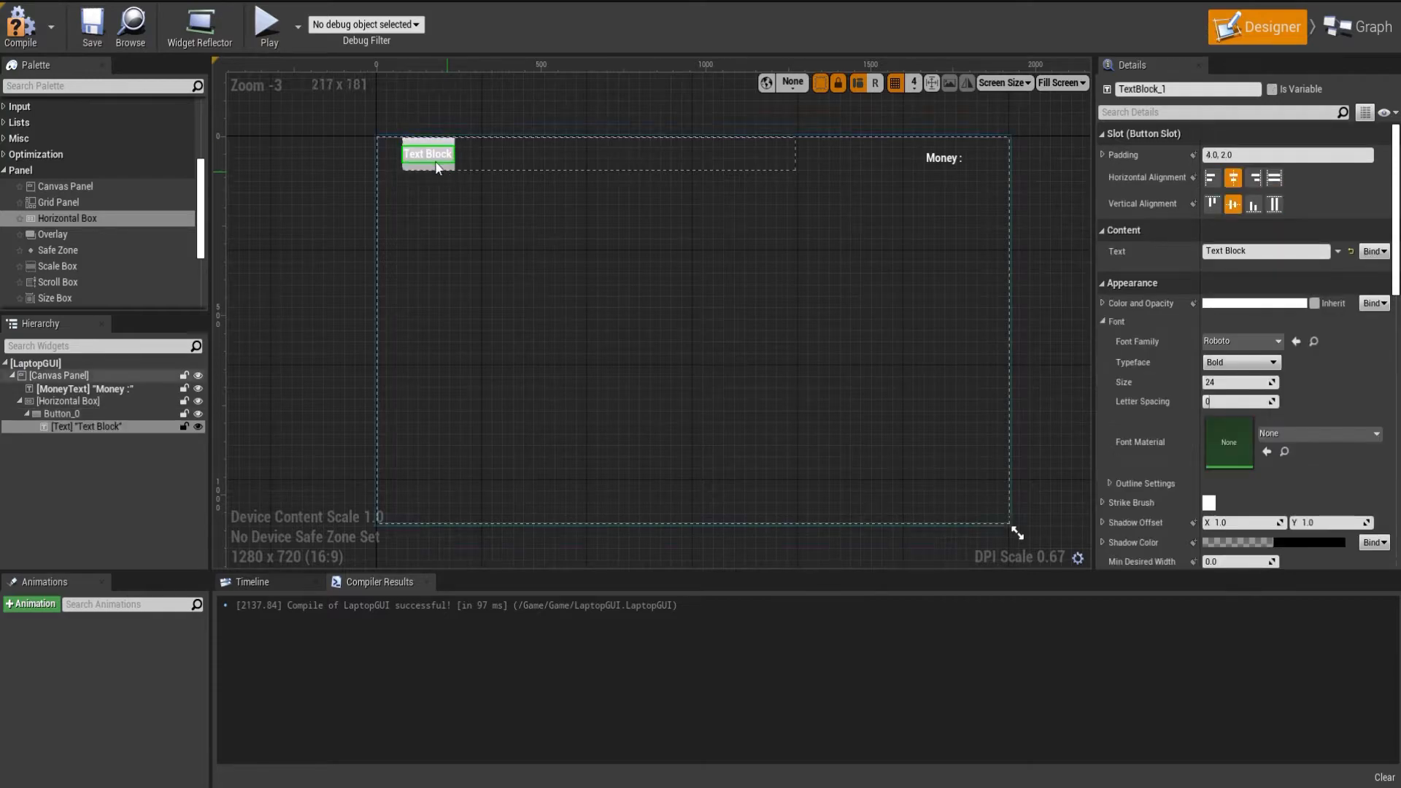
pyautogui.click(1277, 249)
pyautogui.write('Tools')
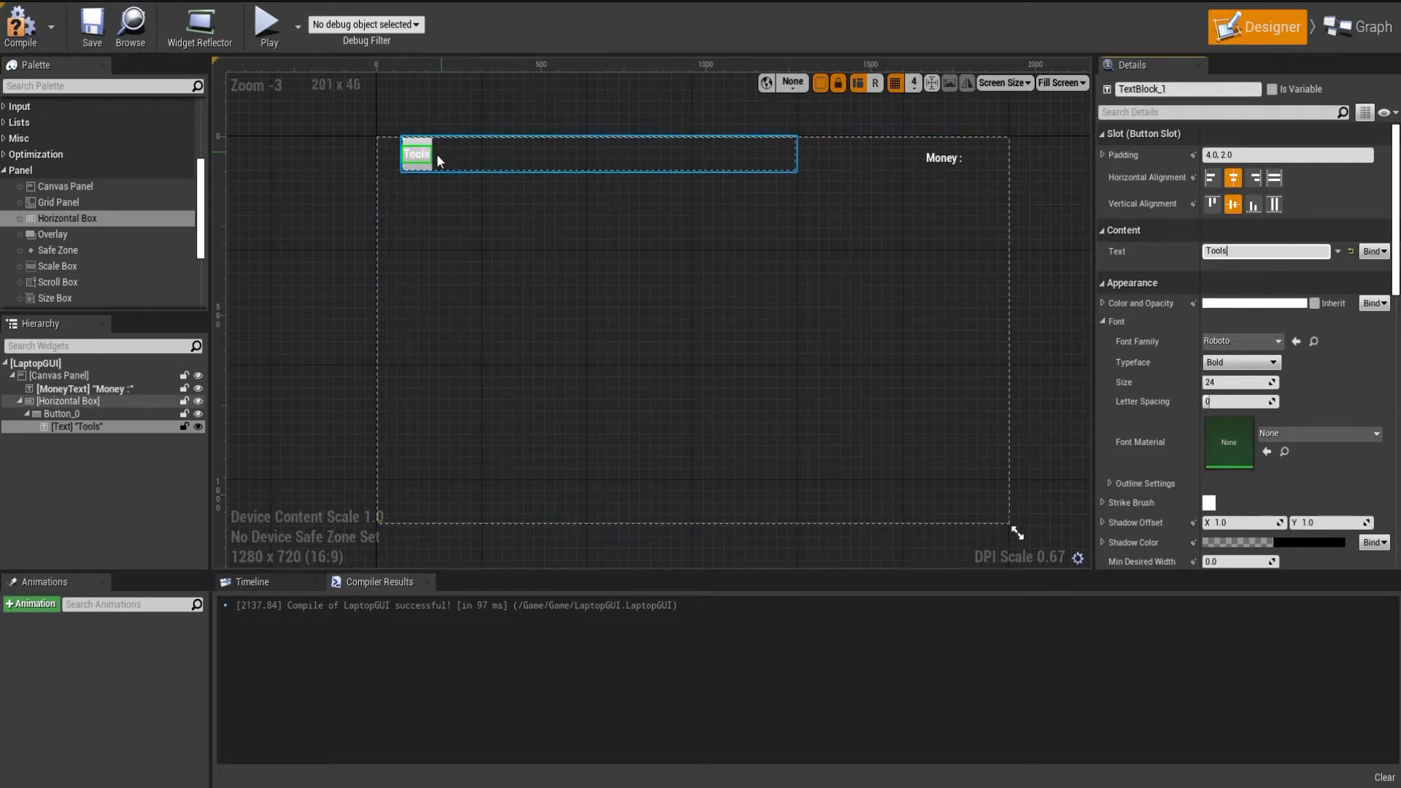
# Set the Tools button's slot size to Fill with vertical alignment Fill, and rename the button ToolsButton.
pyautogui.click(437, 156)
pyautogui.click(1245, 173)
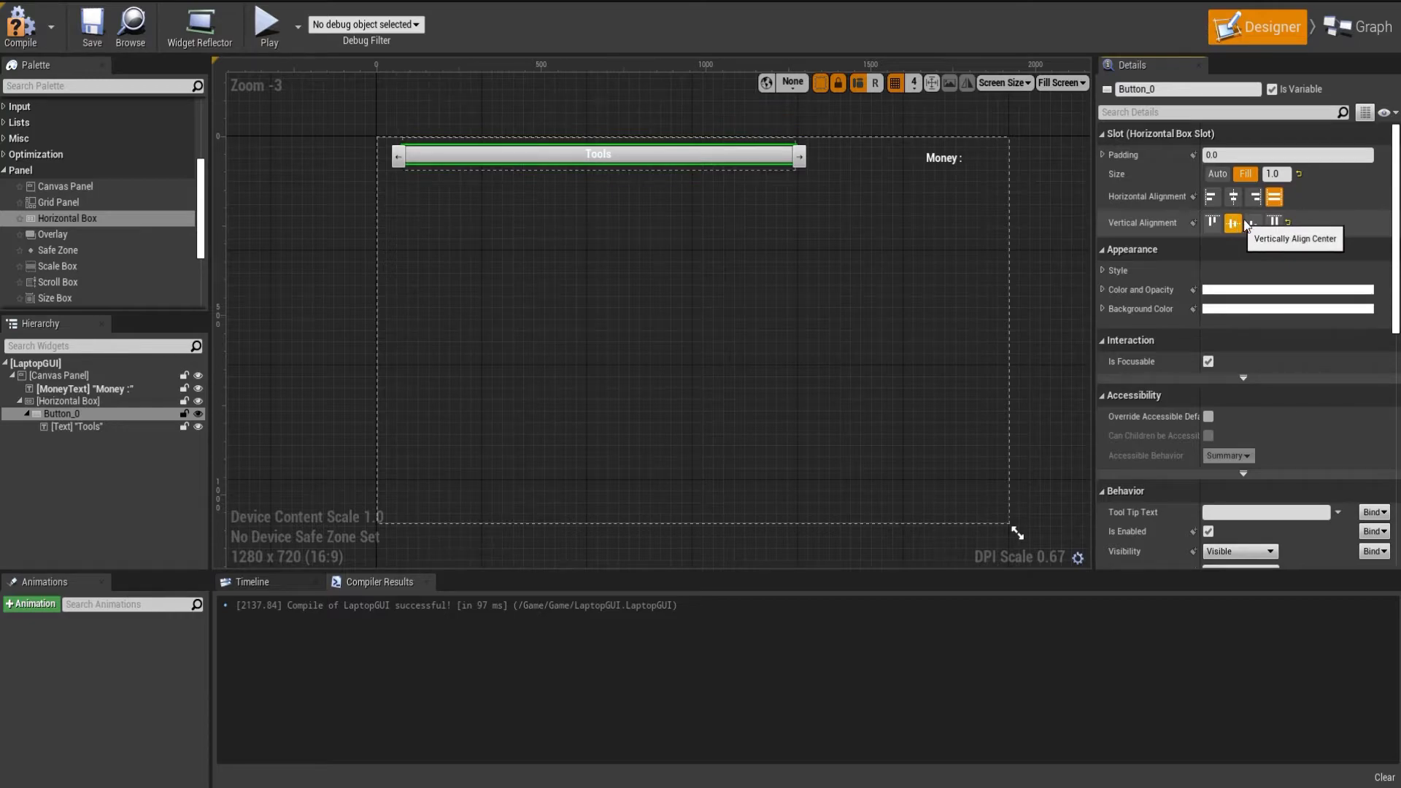
pyautogui.click(1276, 224)
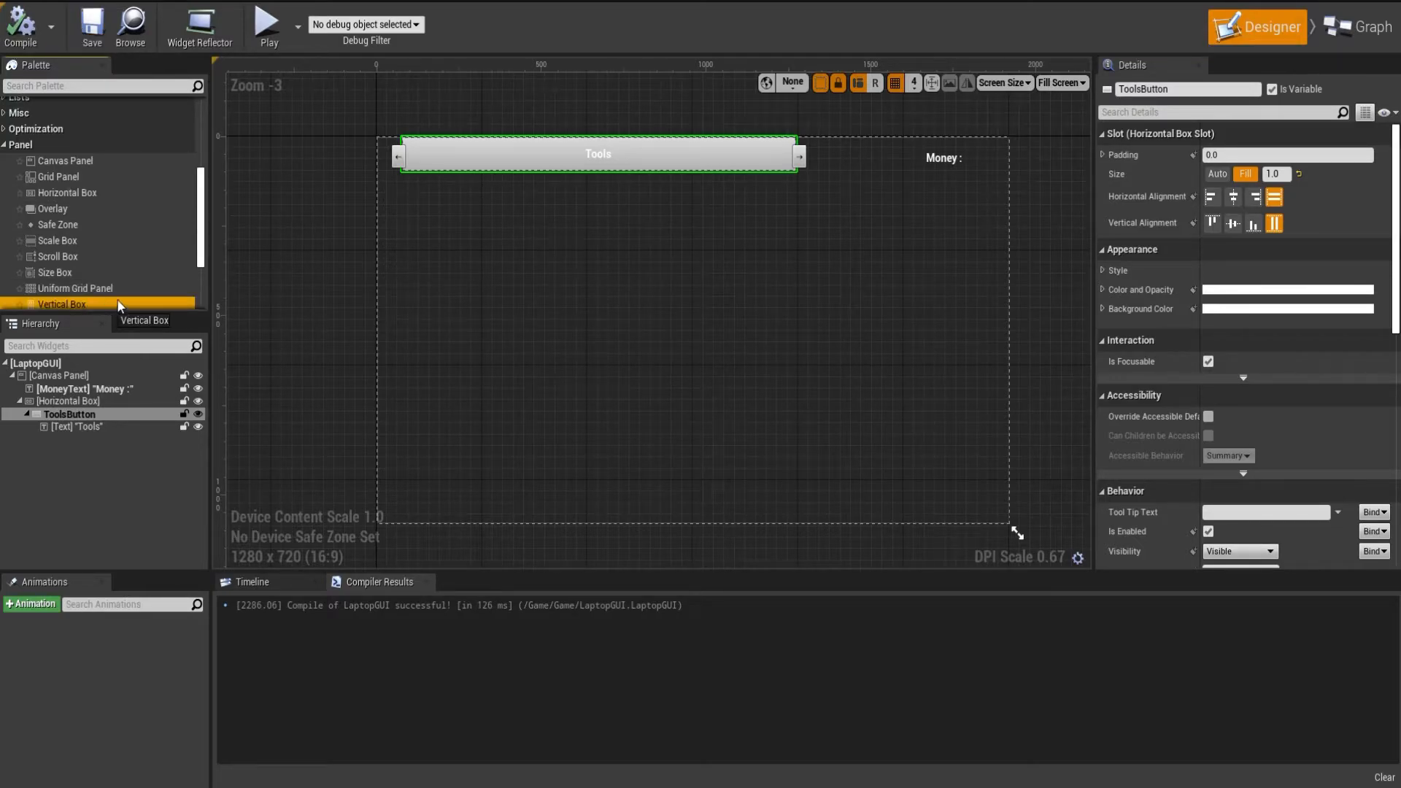
# Add a Vertical Box about 193 by 959 below the left end of the Tools button and set its visibility to Hidden.
pyautogui.moveTo(119, 305); pyautogui.dragTo(410, 174)
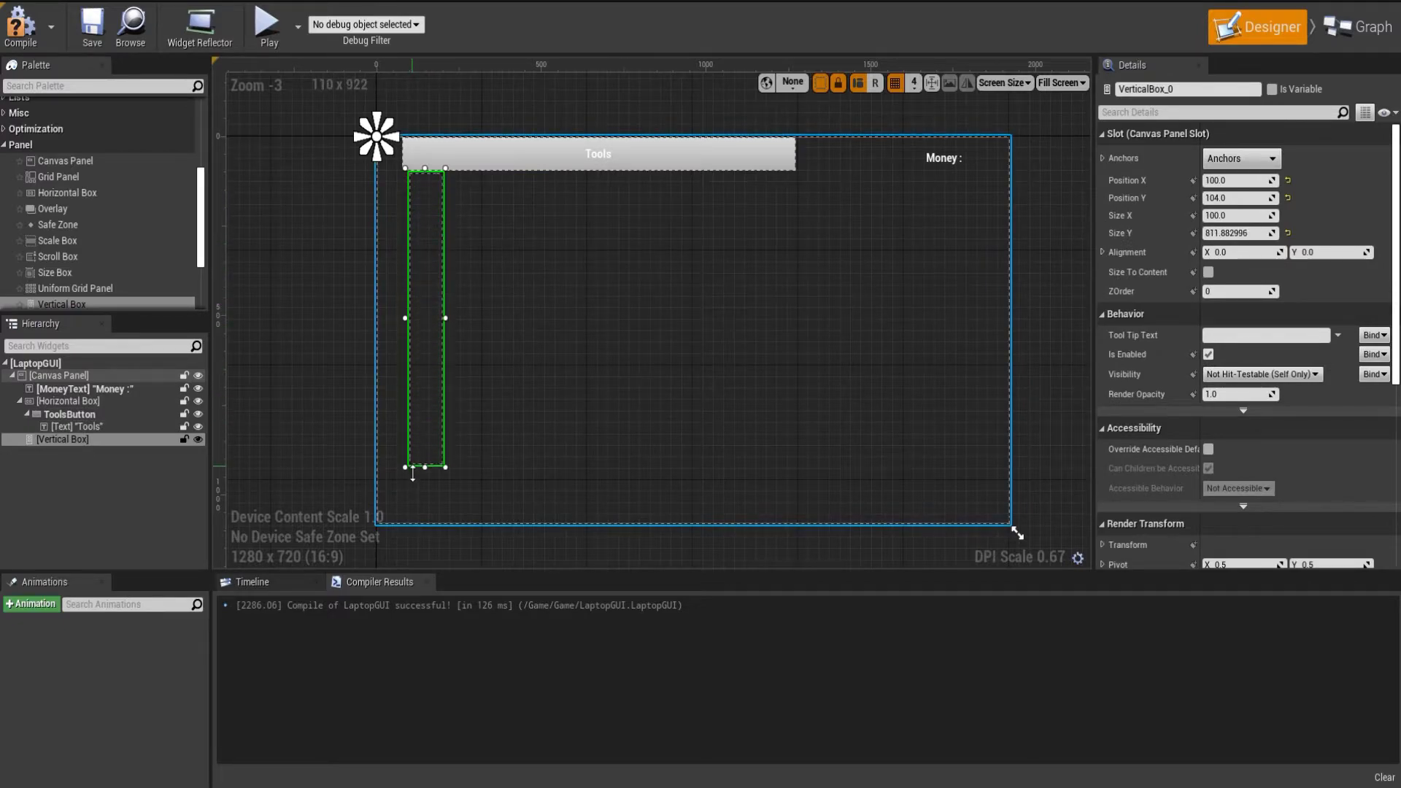
pyautogui.moveTo(415, 505); pyautogui.dragTo(475, 520)
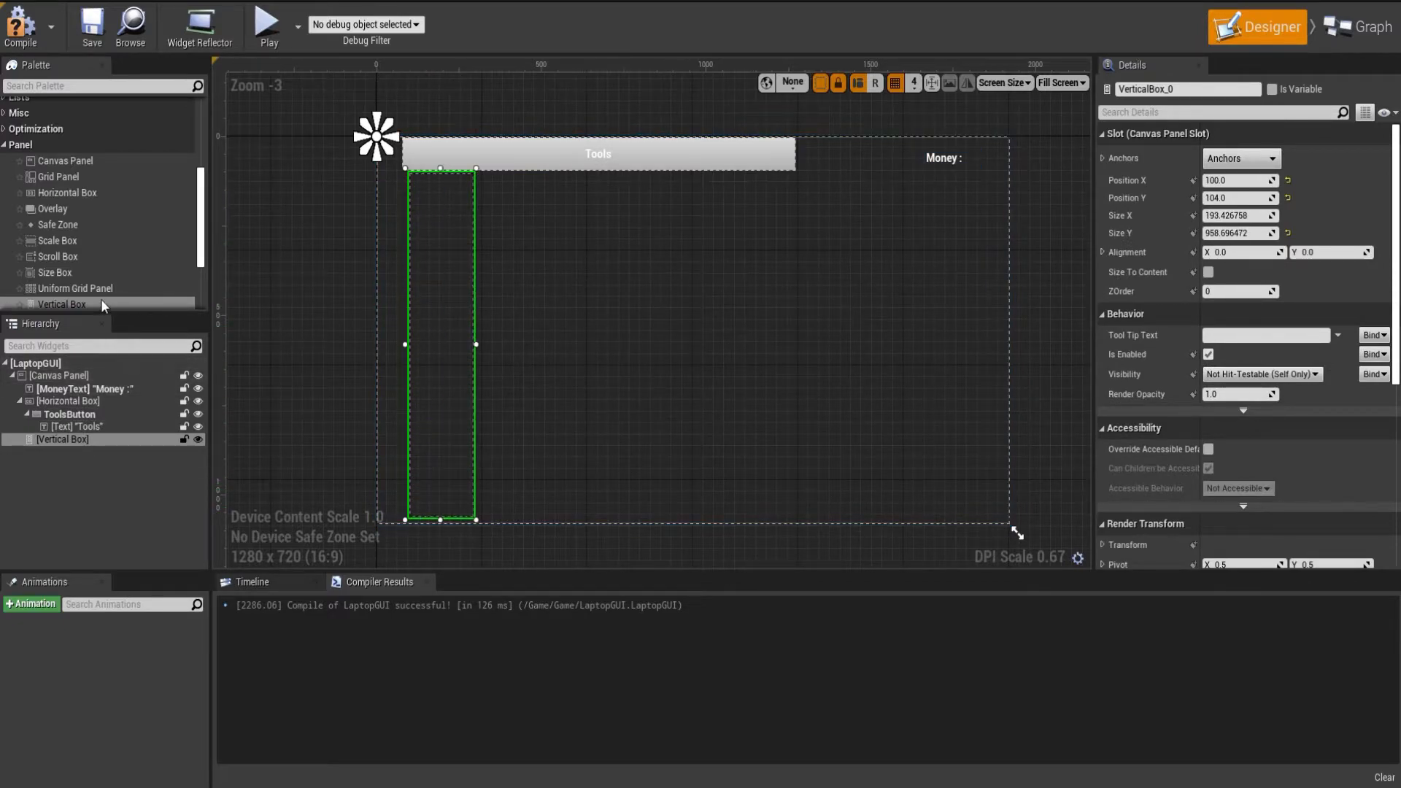
pyautogui.scroll(1, 151, 218)
pyautogui.scroll(-5, 1304, 405)
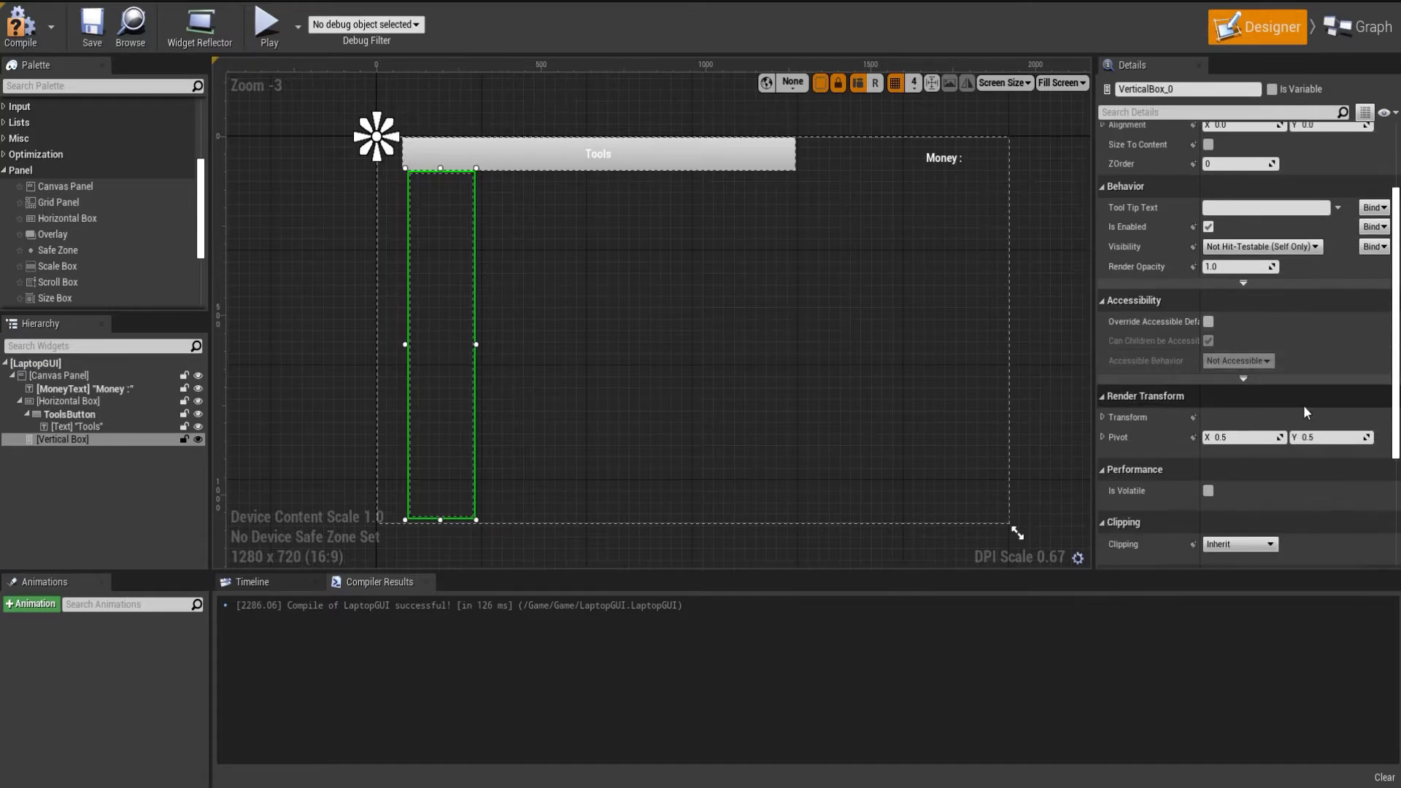
pyautogui.scroll(6, 1236, 353)
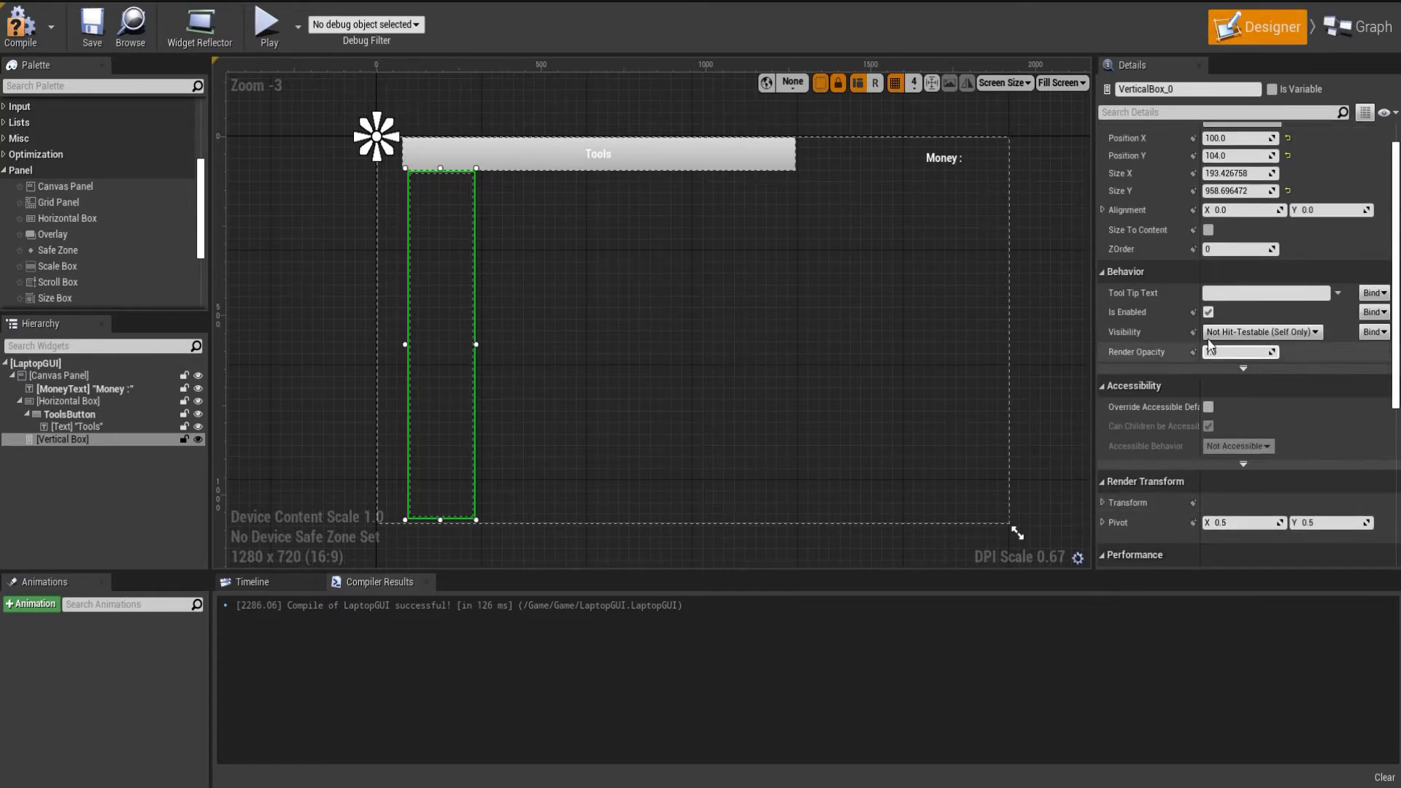
pyautogui.click(1241, 332)
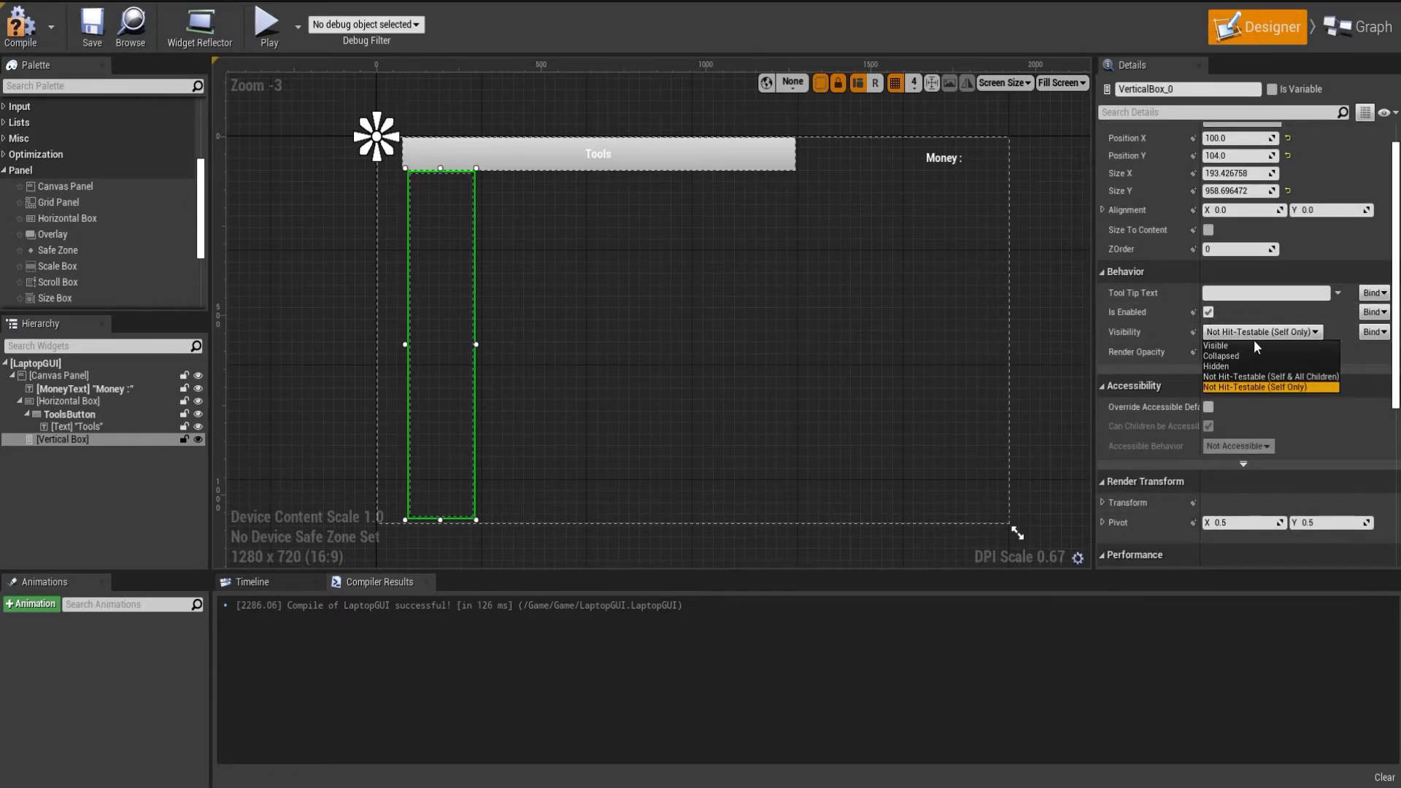
pyautogui.click(1238, 366)
# Add a Button to the Vertical Box and place a Text widget inside that button.
pyautogui.scroll(4, 63, 233)
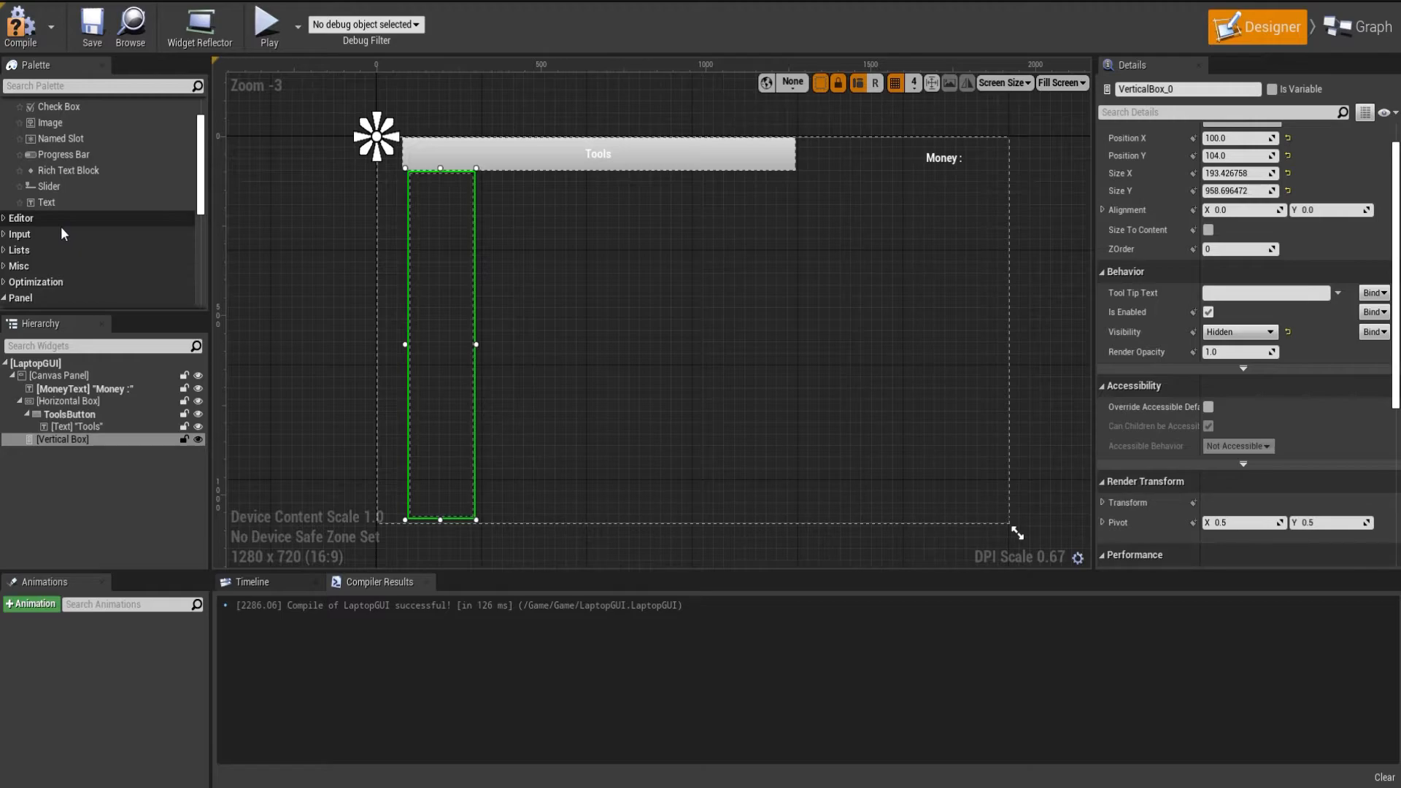
pyautogui.scroll(2, 121, 179)
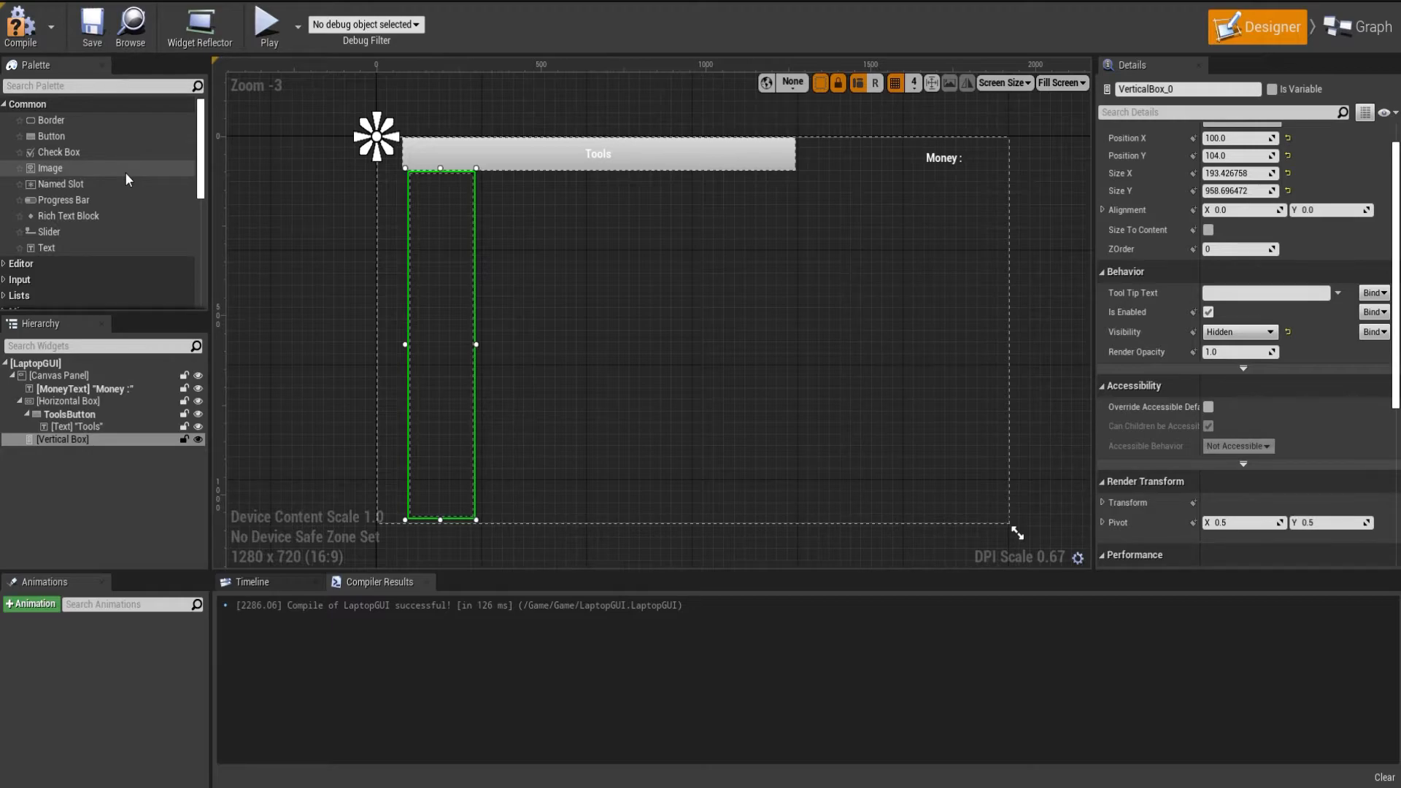
pyautogui.moveTo(59, 137); pyautogui.dragTo(81, 438)
pyautogui.click(54, 233)
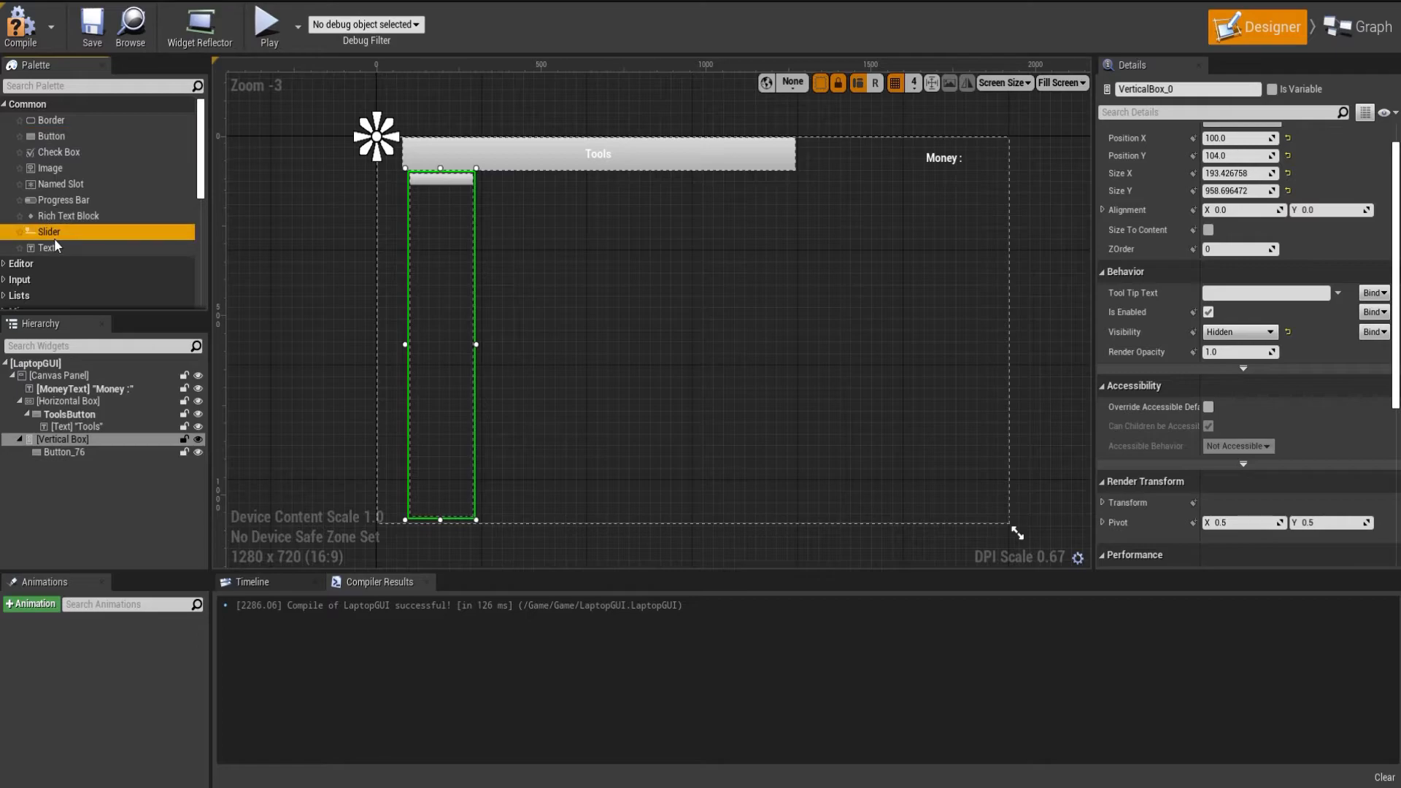
pyautogui.moveTo(56, 245); pyautogui.dragTo(68, 450)
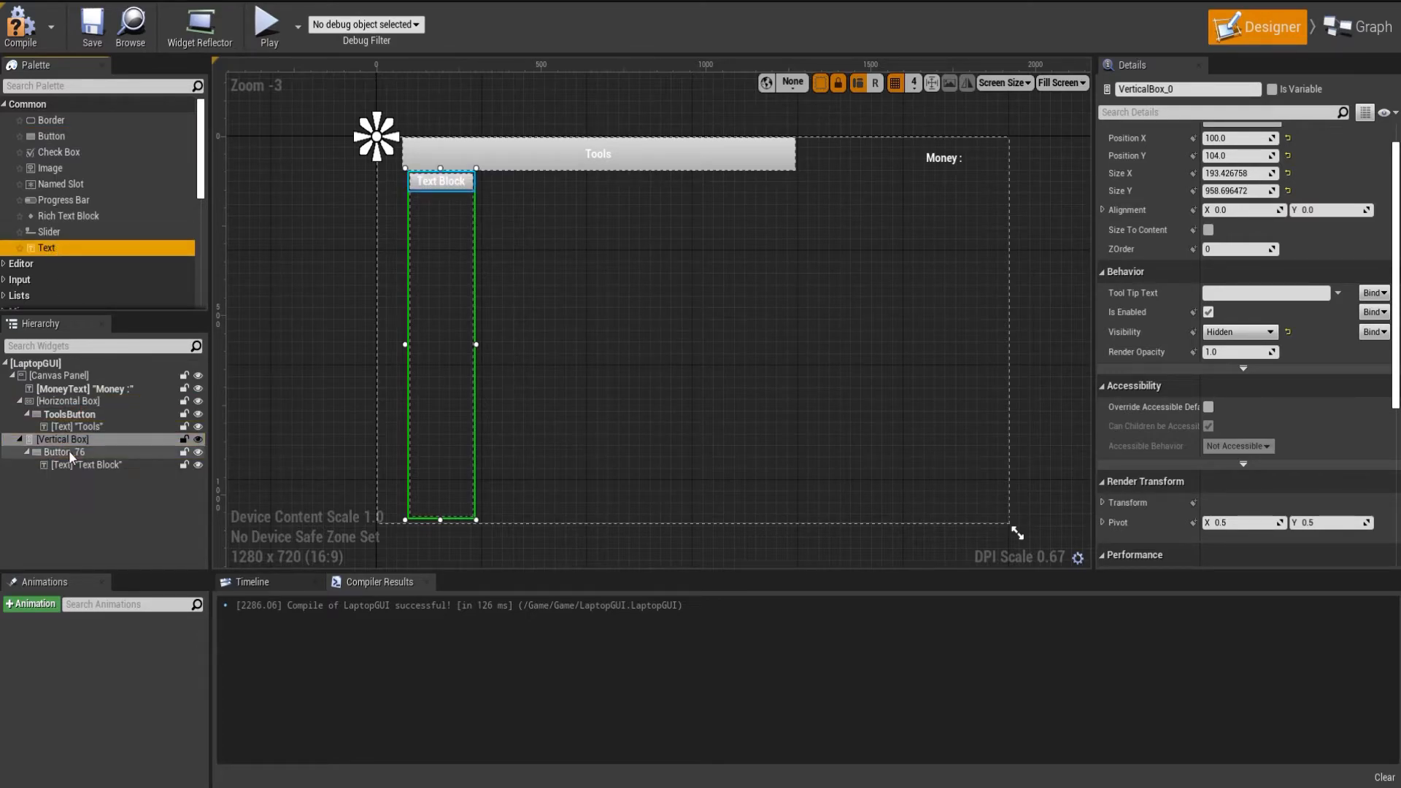
# Set the new button's slot size to Fill and rename it HoeButton.
pyautogui.click(72, 450)
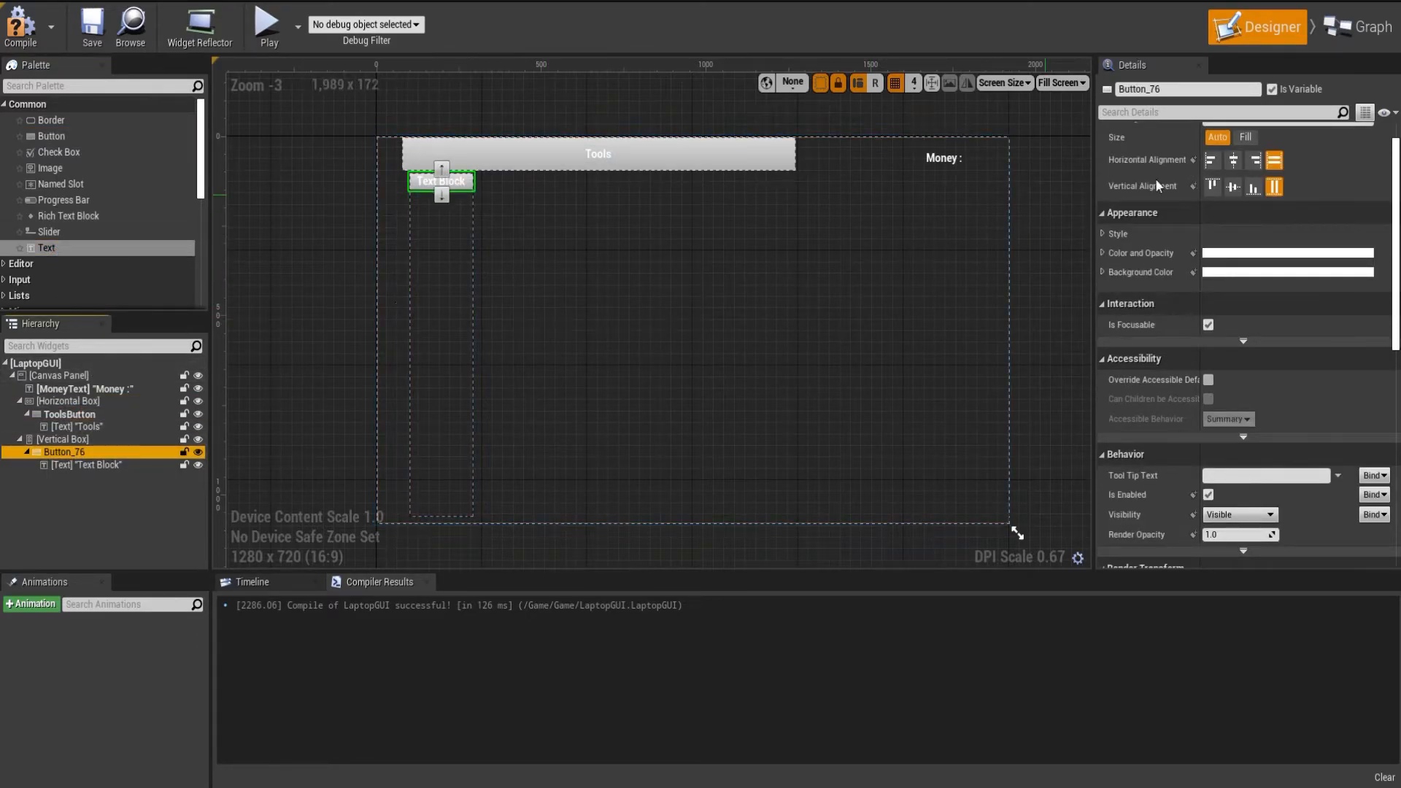
pyautogui.click(1245, 137)
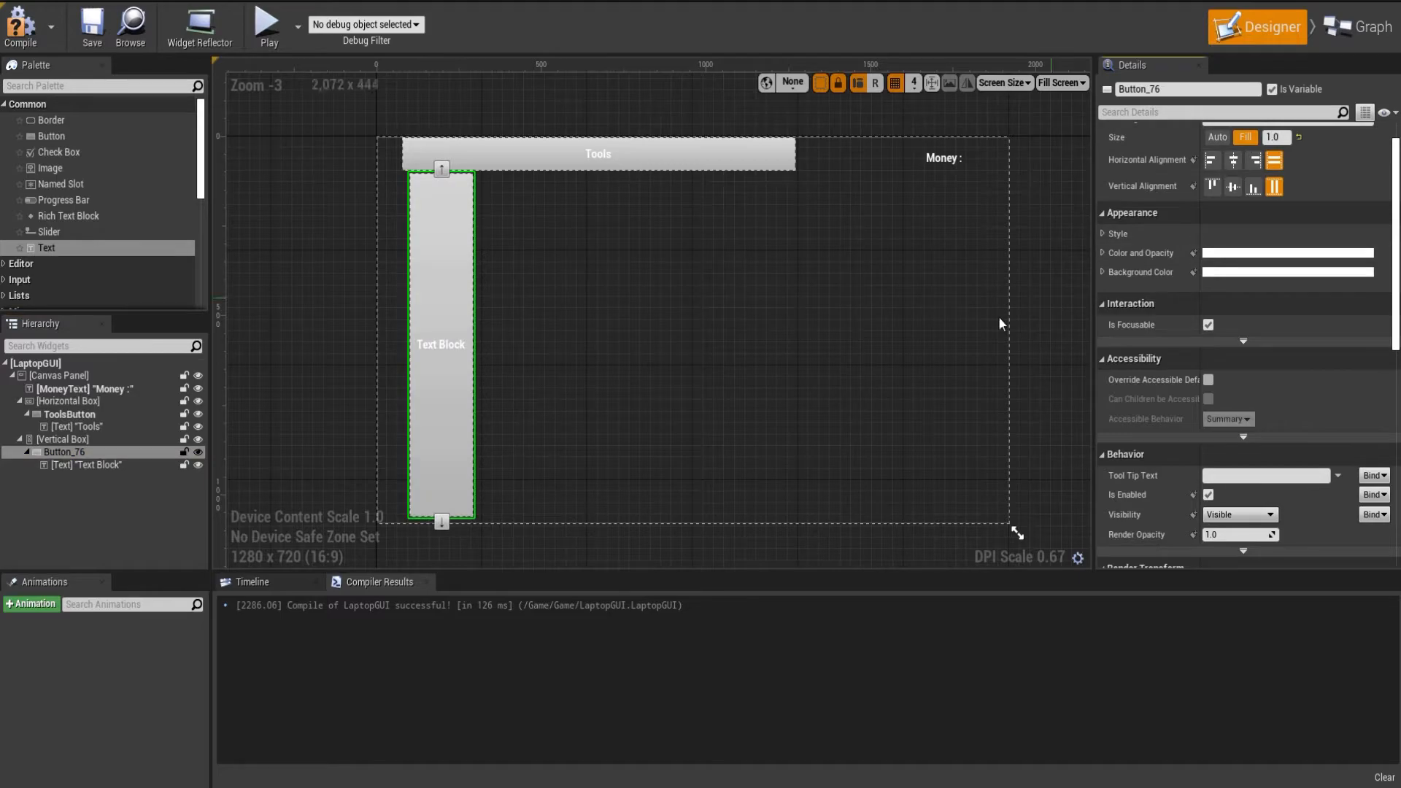
pyautogui.click(1198, 89)
pyautogui.write('Hoe')
pyautogui.write('Button')
# Set HoeButton's text to "Hoe", then compile and save the LaptopGUI widget.
pyautogui.click(1300, 214)
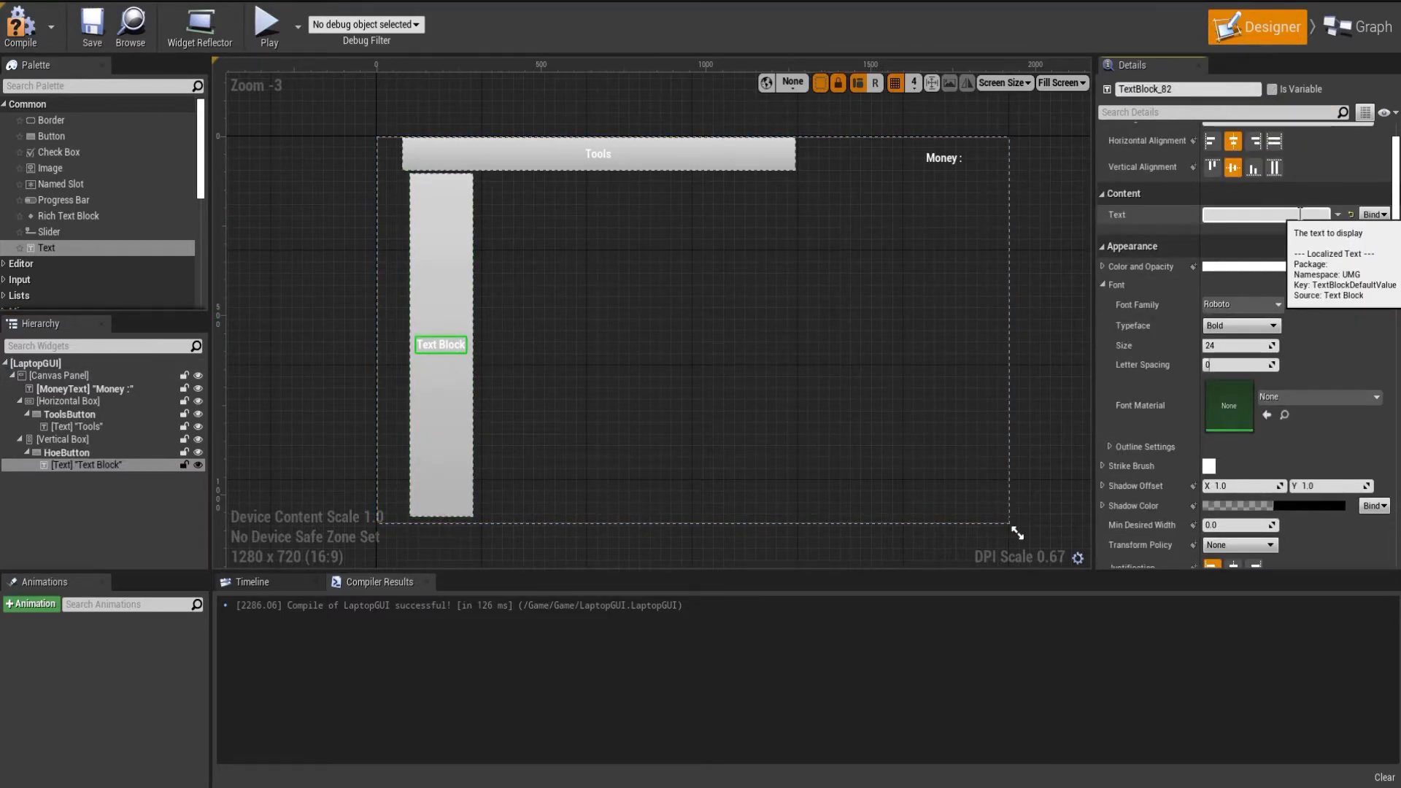
pyautogui.press('Return')
pyautogui.click(21, 27)
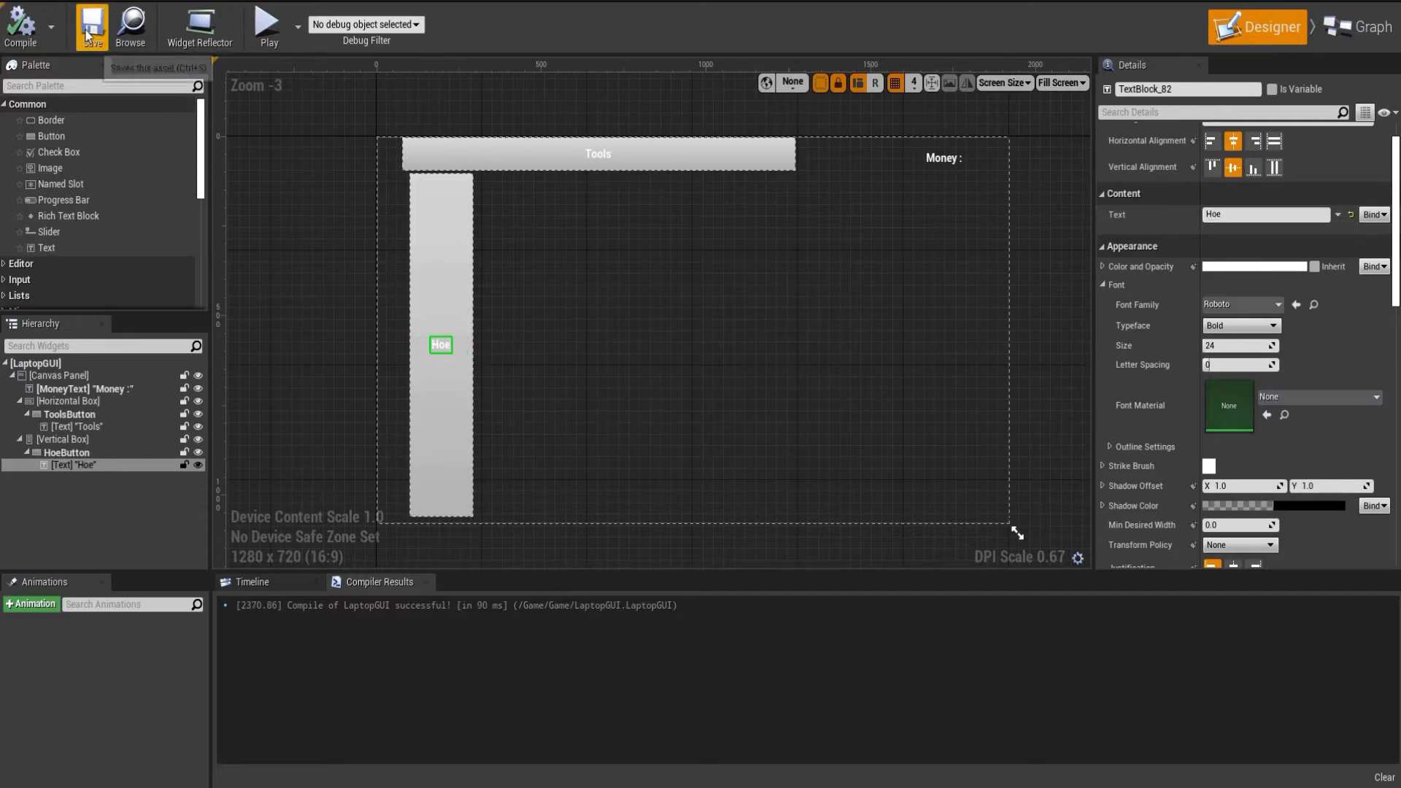
pyautogui.click(90, 37)
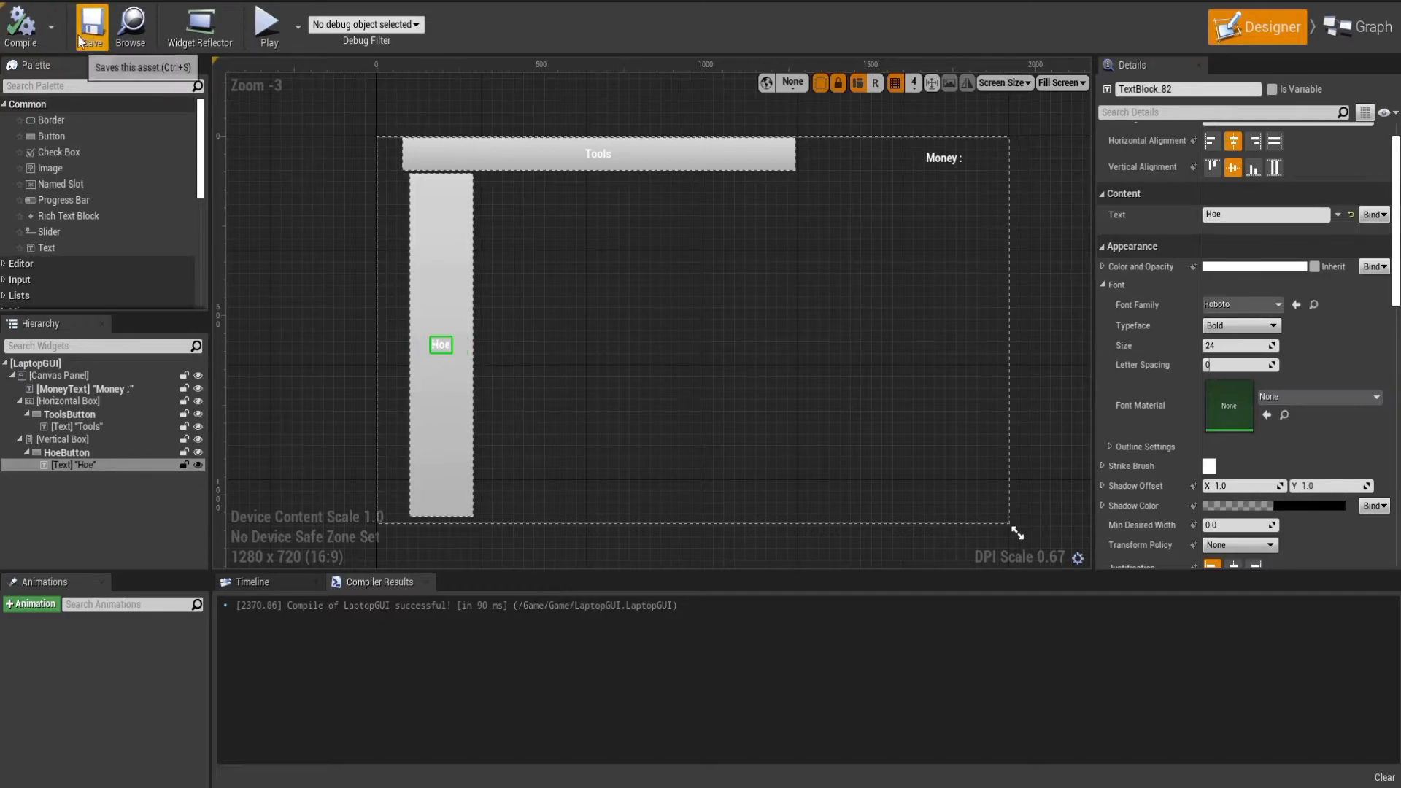
# Add an On Clicked event for ToolsButton in the LaptopGUI event graph.
pyautogui.click(680, 168)
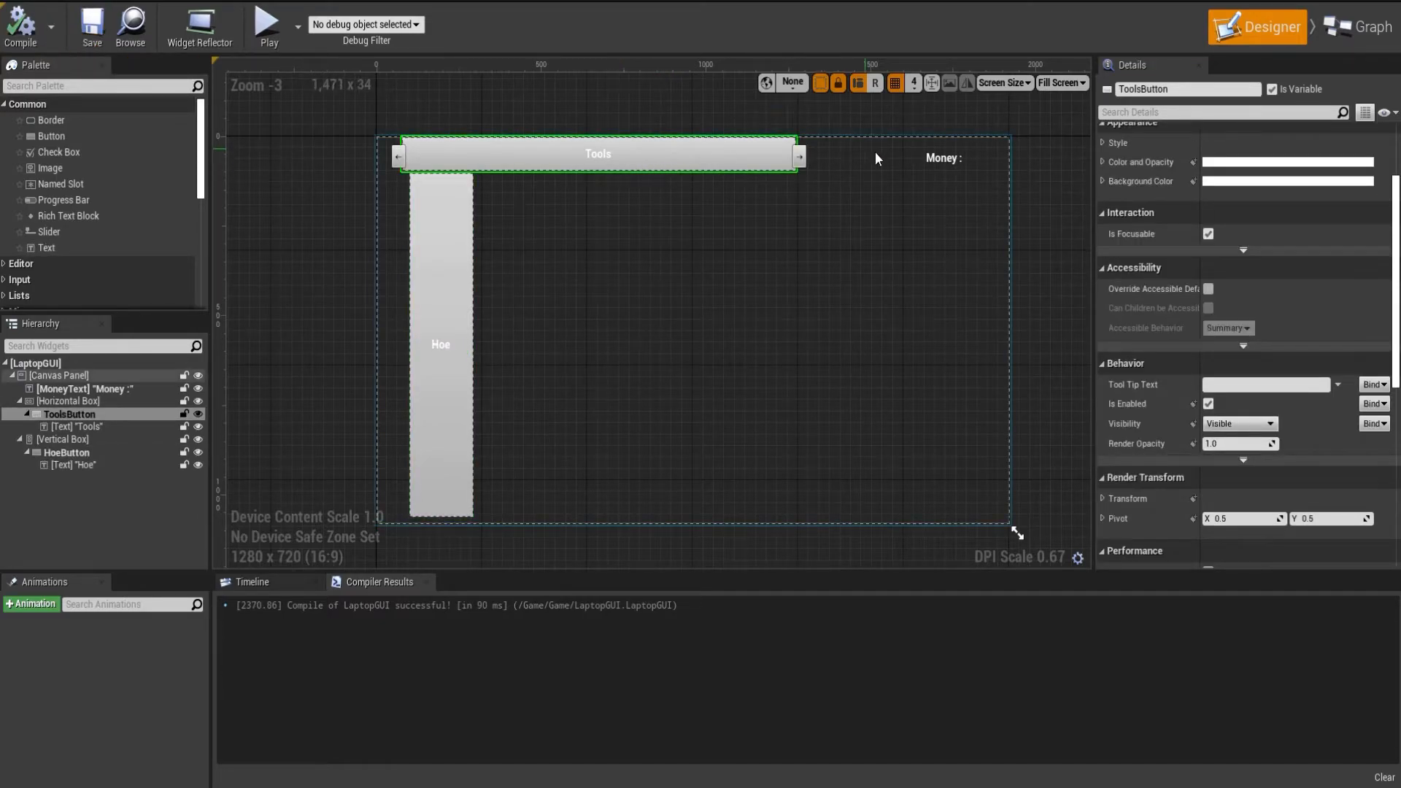
pyautogui.scroll(-10, 1214, 378)
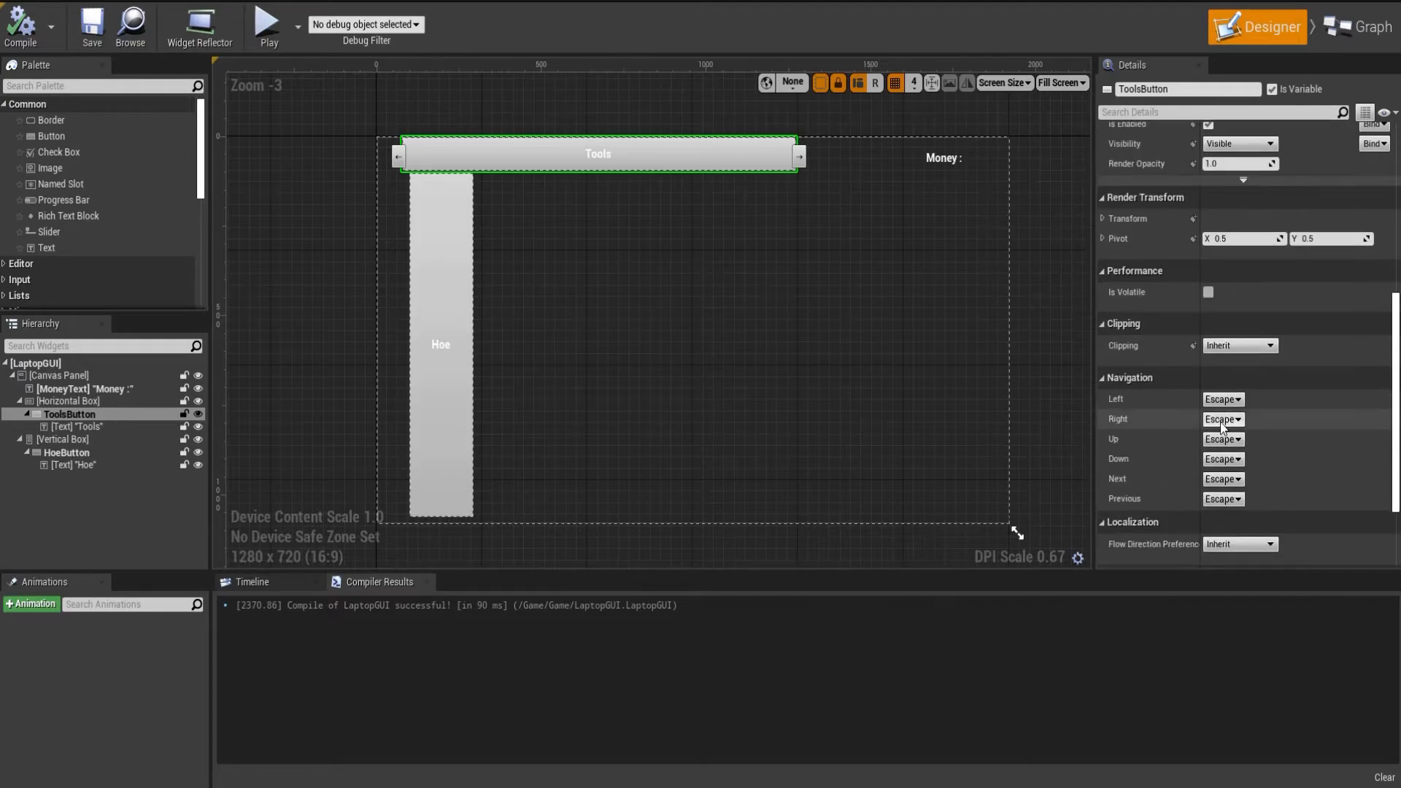
pyautogui.click(1223, 470)
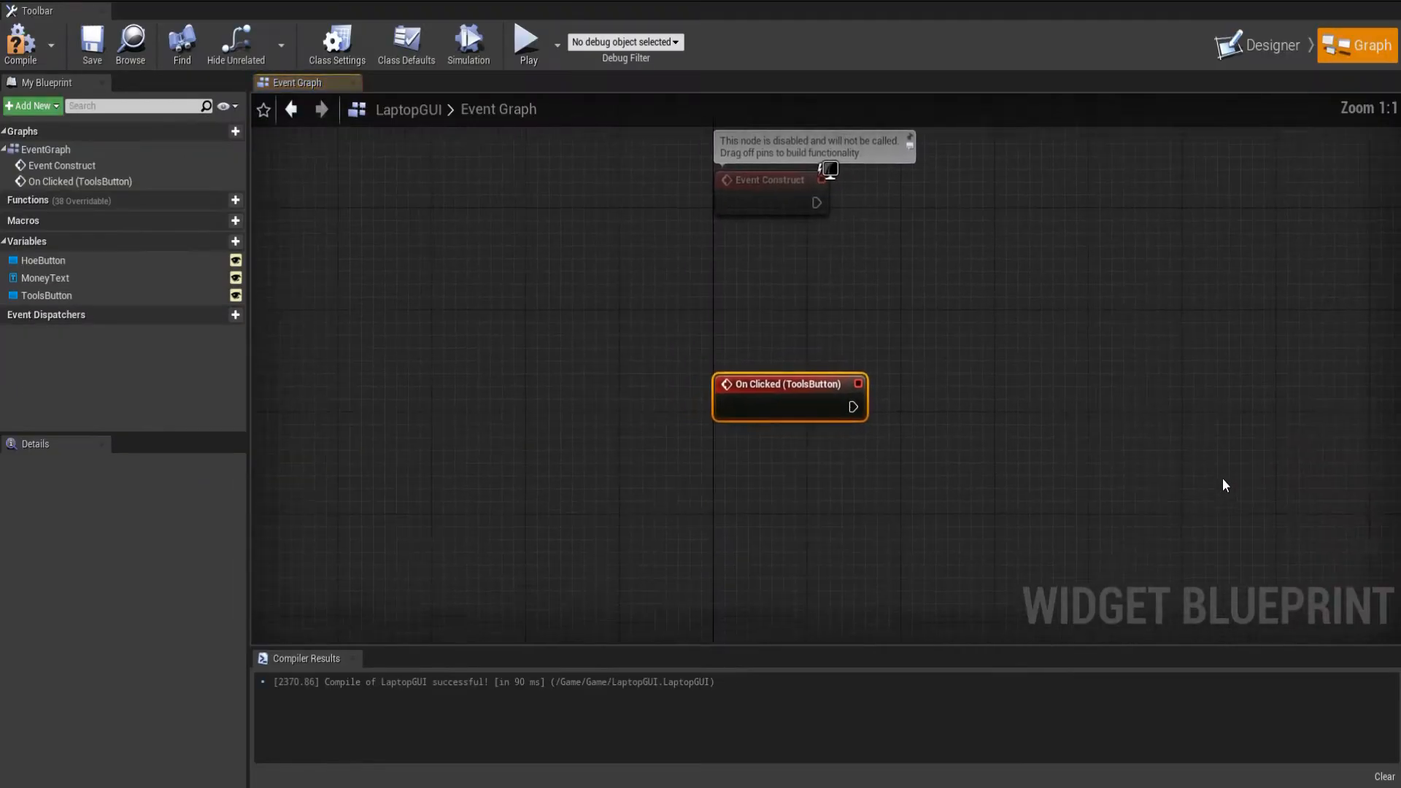
pyautogui.moveTo(773, 392); pyautogui.dragTo(588, 394, button='right')
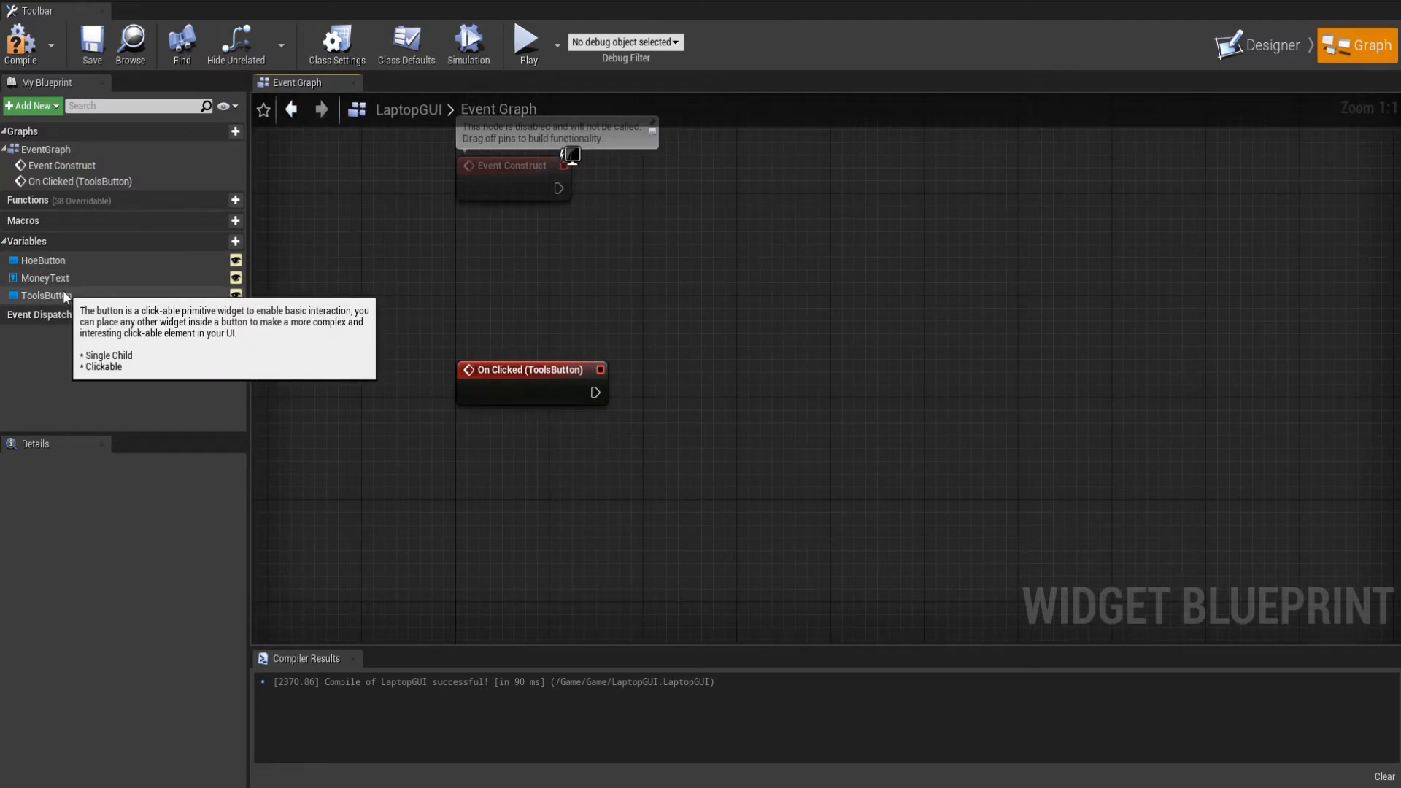
pyautogui.moveTo(58, 264); pyautogui.dragTo(473, 595)
pyautogui.click(532, 530)
# Expose the Vertical Box that holds HoeButton as a variable and compile the widget.
pyautogui.click(1302, 36)
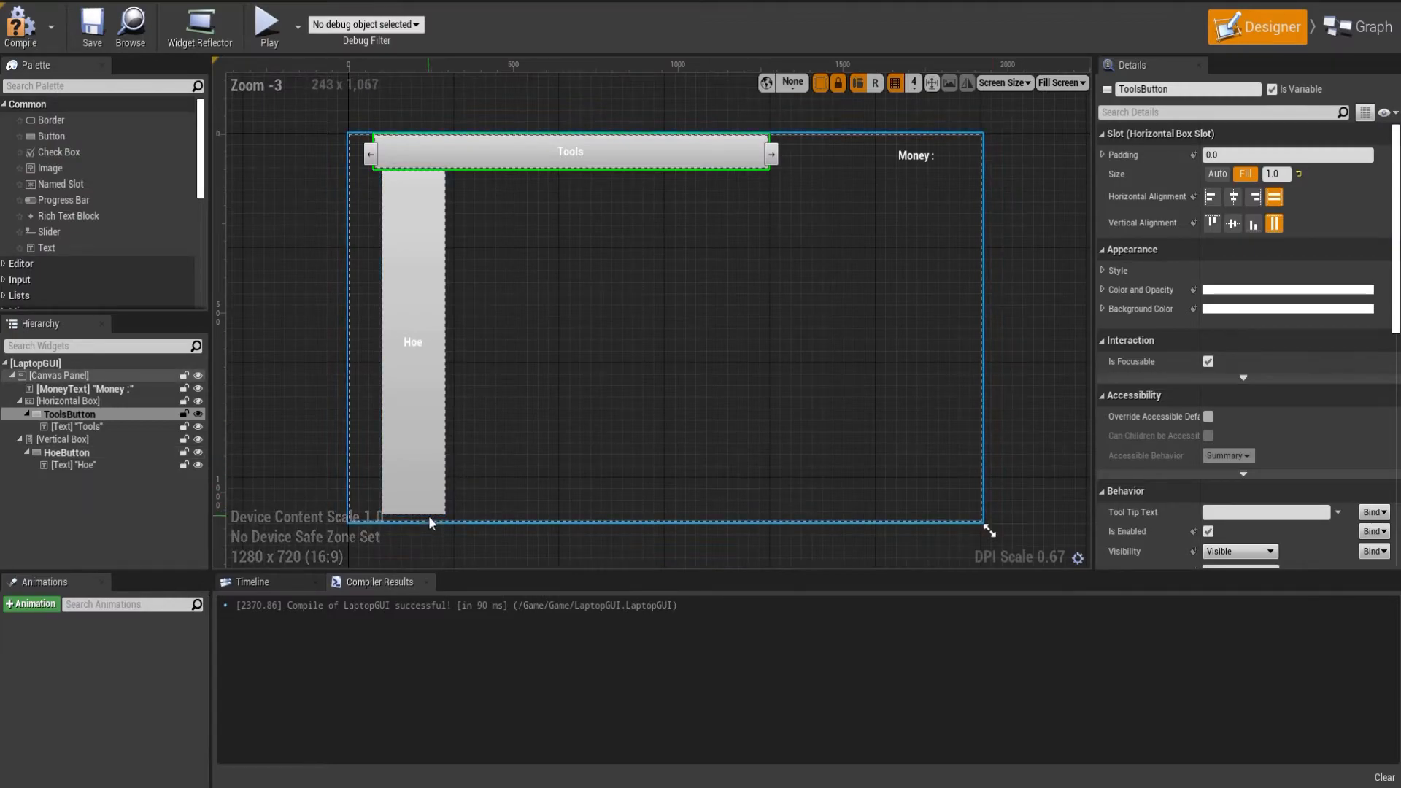
pyautogui.click(92, 441)
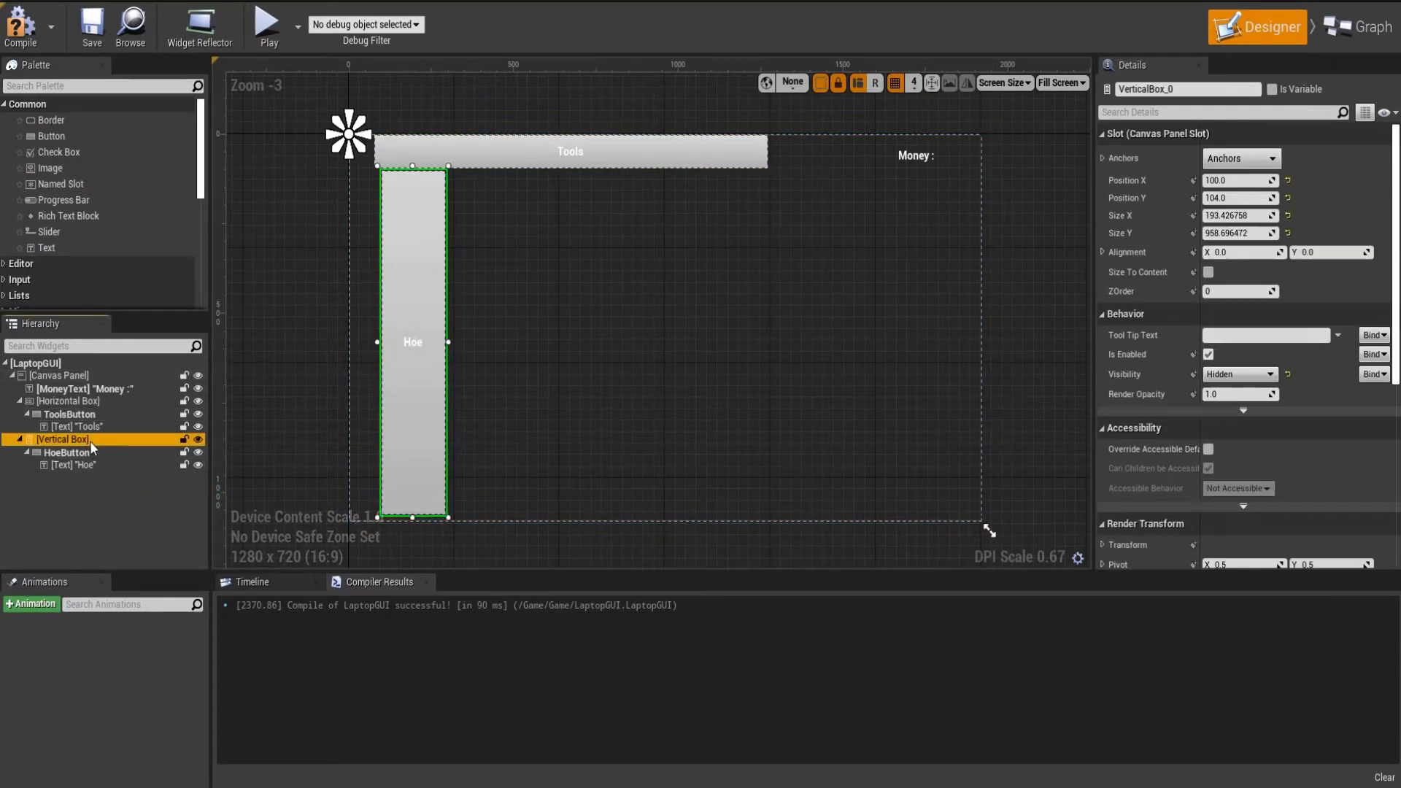
pyautogui.click(1272, 89)
pyautogui.click(20, 26)
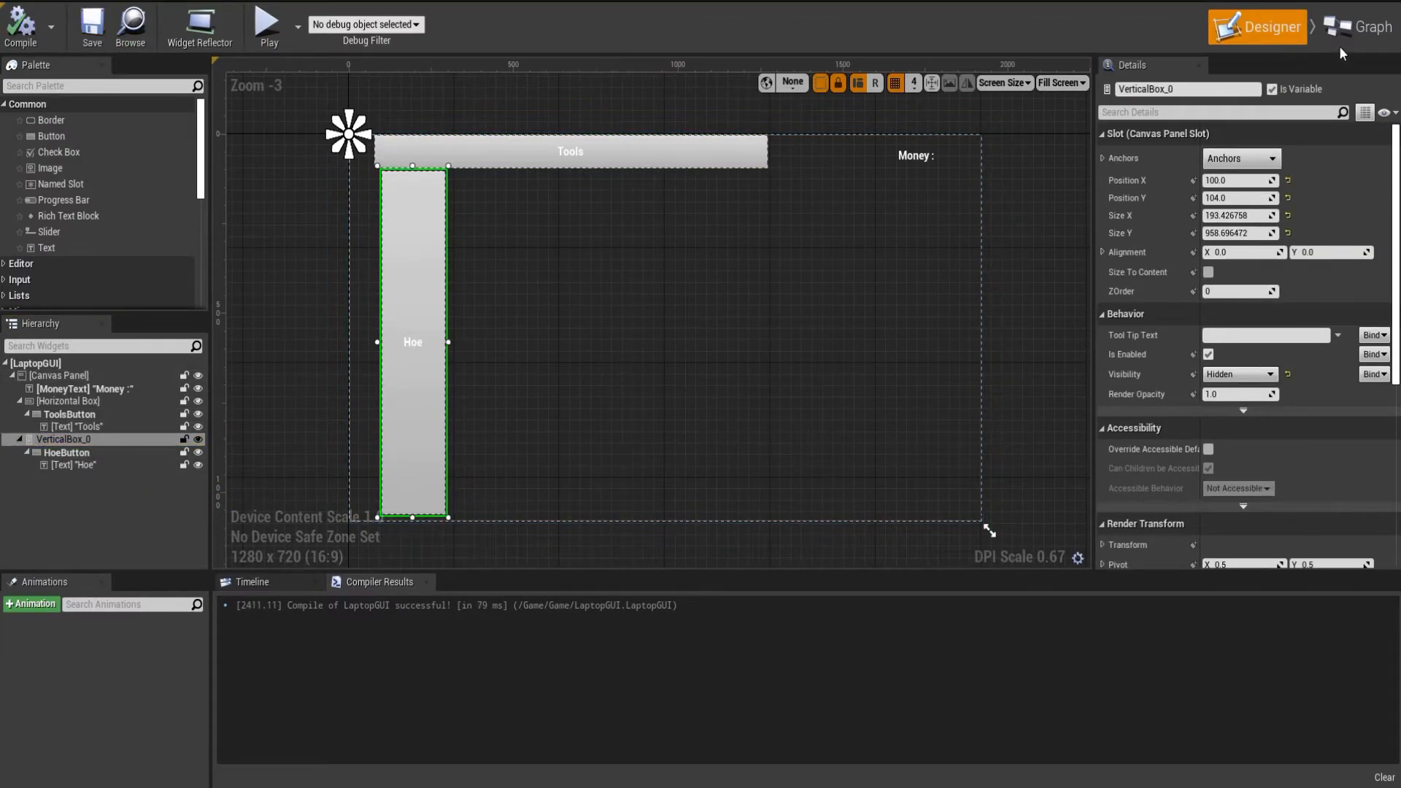
# Place a getter for VerticalBox_0 in the event graph below the On Clicked (ToolsButton) event.
pyautogui.click(1363, 33)
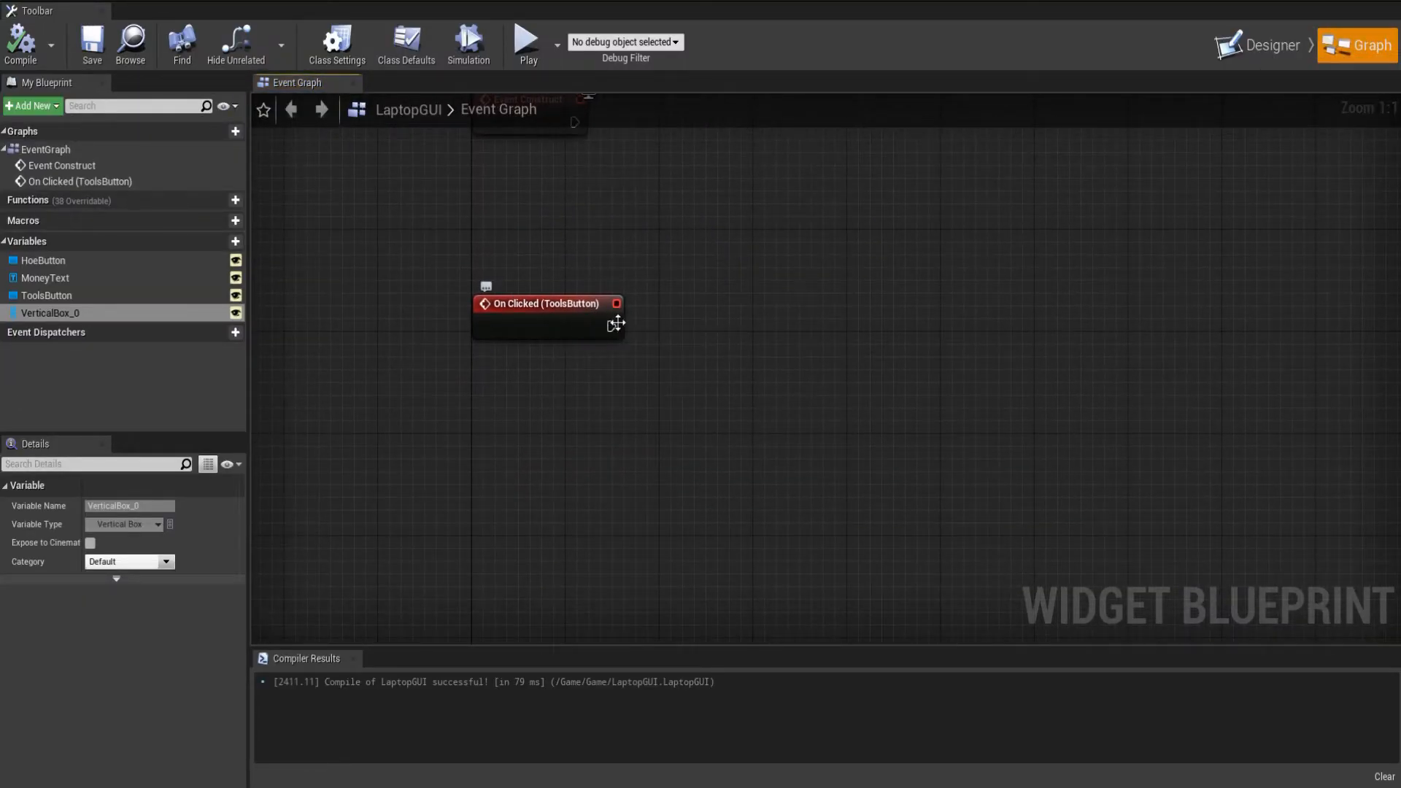
pyautogui.moveTo(124, 314); pyautogui.dragTo(319, 484)
pyautogui.moveTo(464, 560); pyautogui.dragTo(492, 547)
pyautogui.click(486, 578)
pyautogui.click(499, 519)
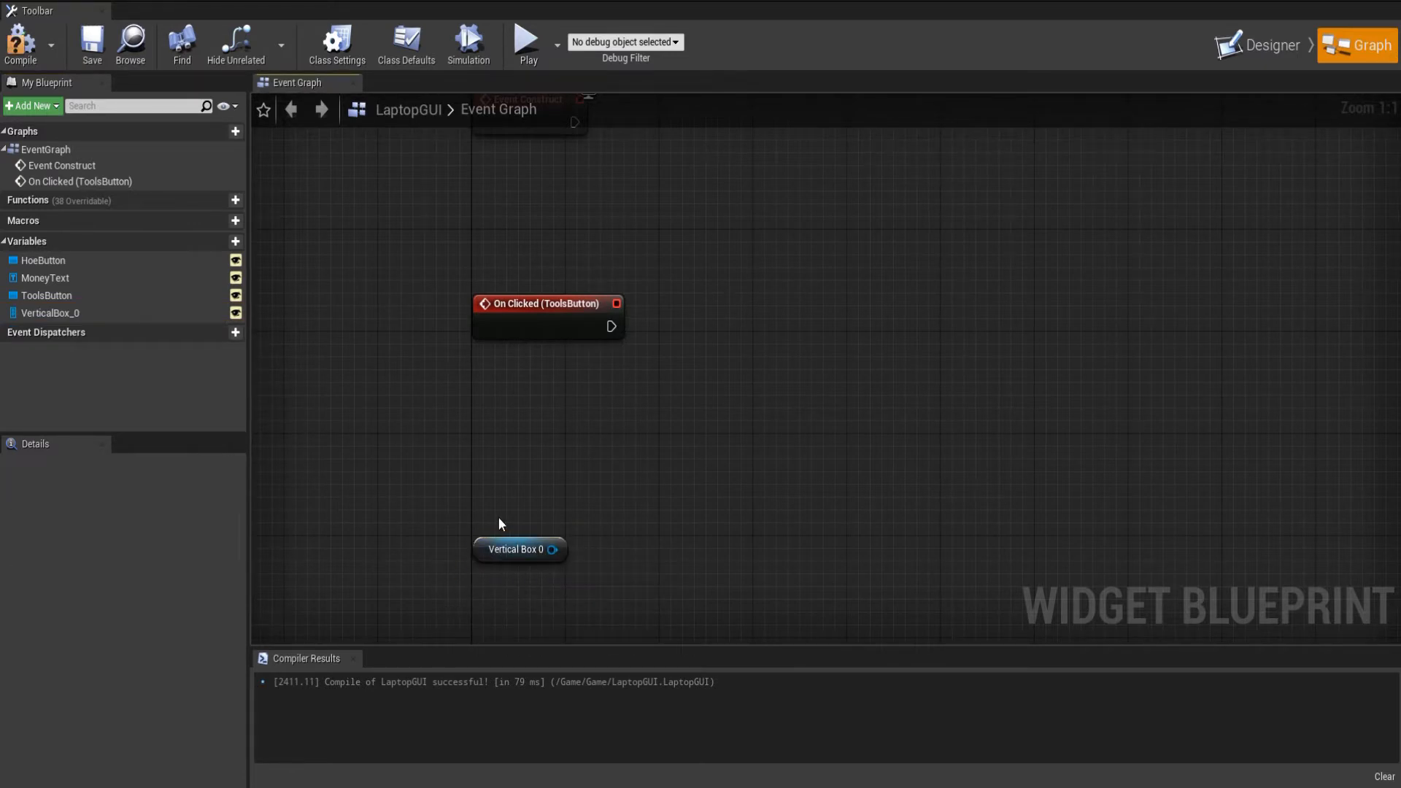
# Add a Set Visibility node targeting VerticalBox_0 with Visible selected, run it from On Clicked (ToolsButton), and compile.
pyautogui.moveTo(604, 348); pyautogui.dragTo(526, 375, button='right')
pyautogui.moveTo(475, 576); pyautogui.dragTo(658, 541)
pyautogui.write('setvis')
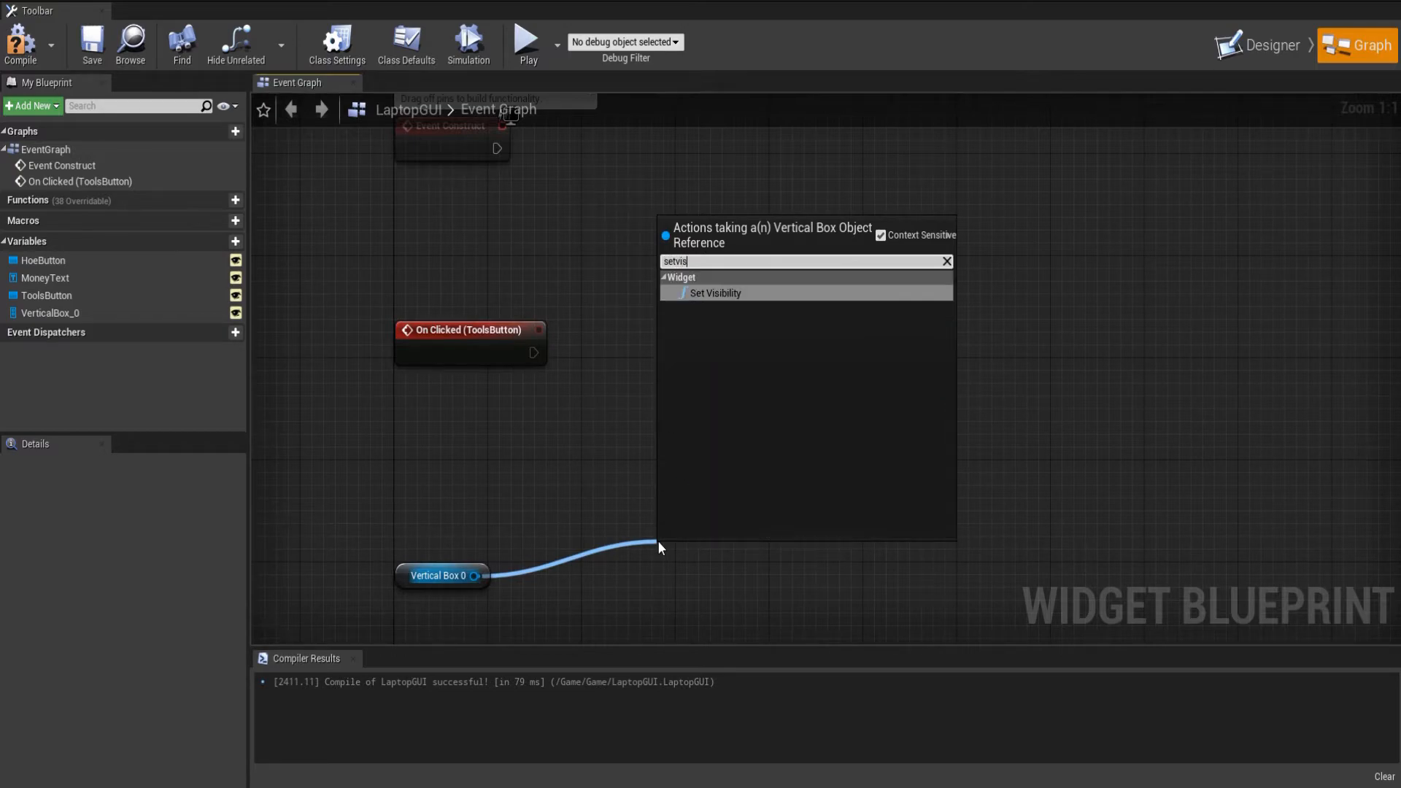
pyautogui.press('Return')
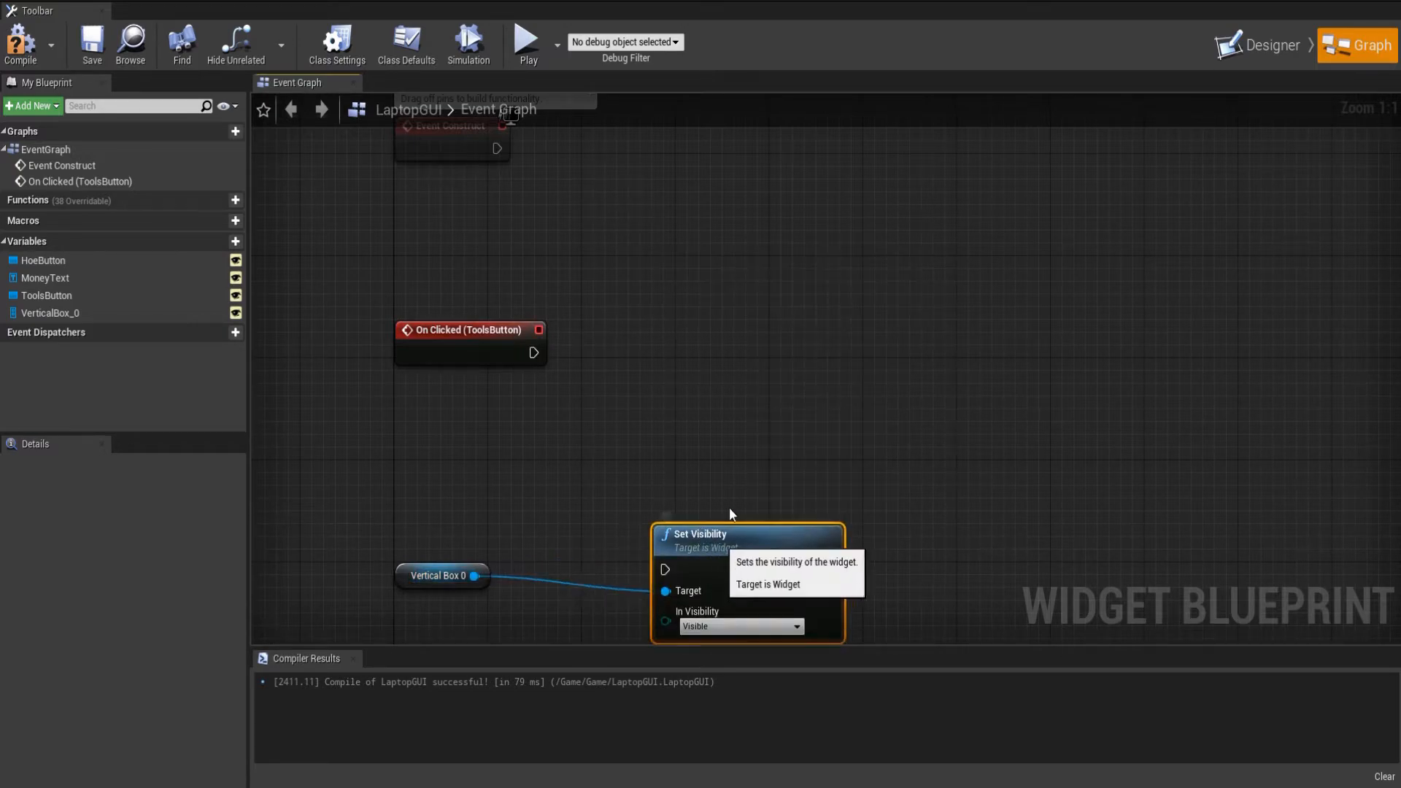
pyautogui.moveTo(726, 538); pyautogui.dragTo(534, 354)
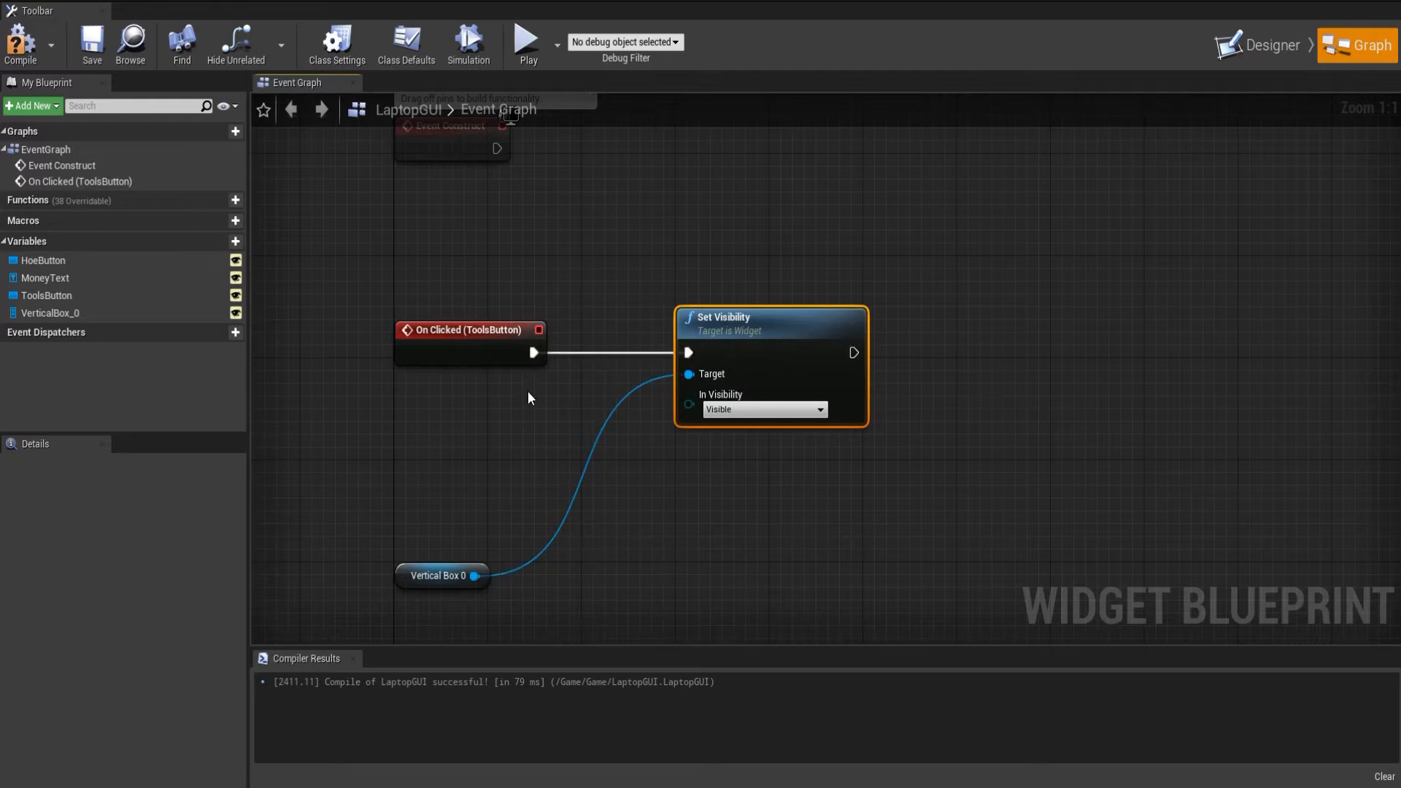
pyautogui.click(35, 61)
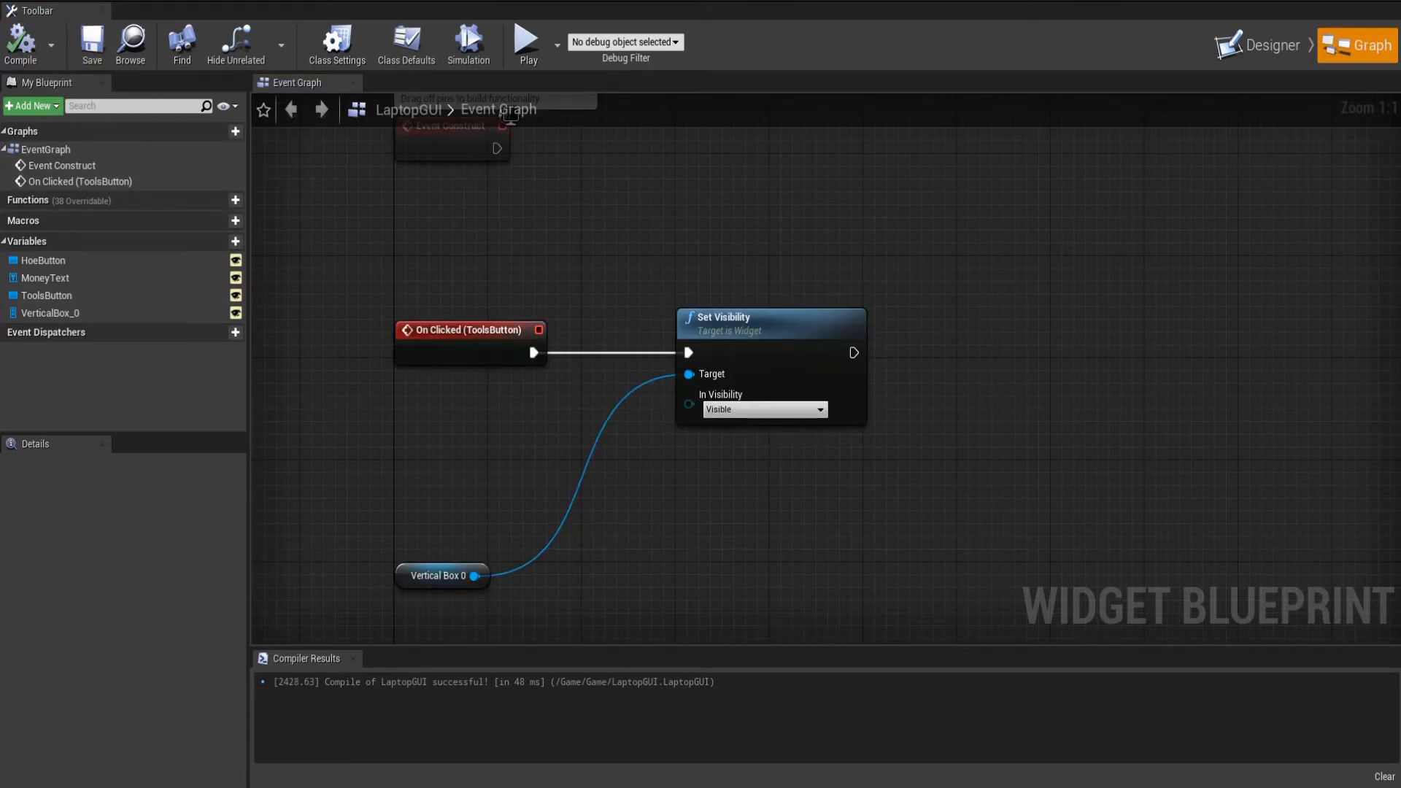
# Lower the top edge of the Vertical Box in the widget layout to leave a small gap below the Tools button, and compile.
pyautogui.click(1268, 44)
pyautogui.click(1039, 248)
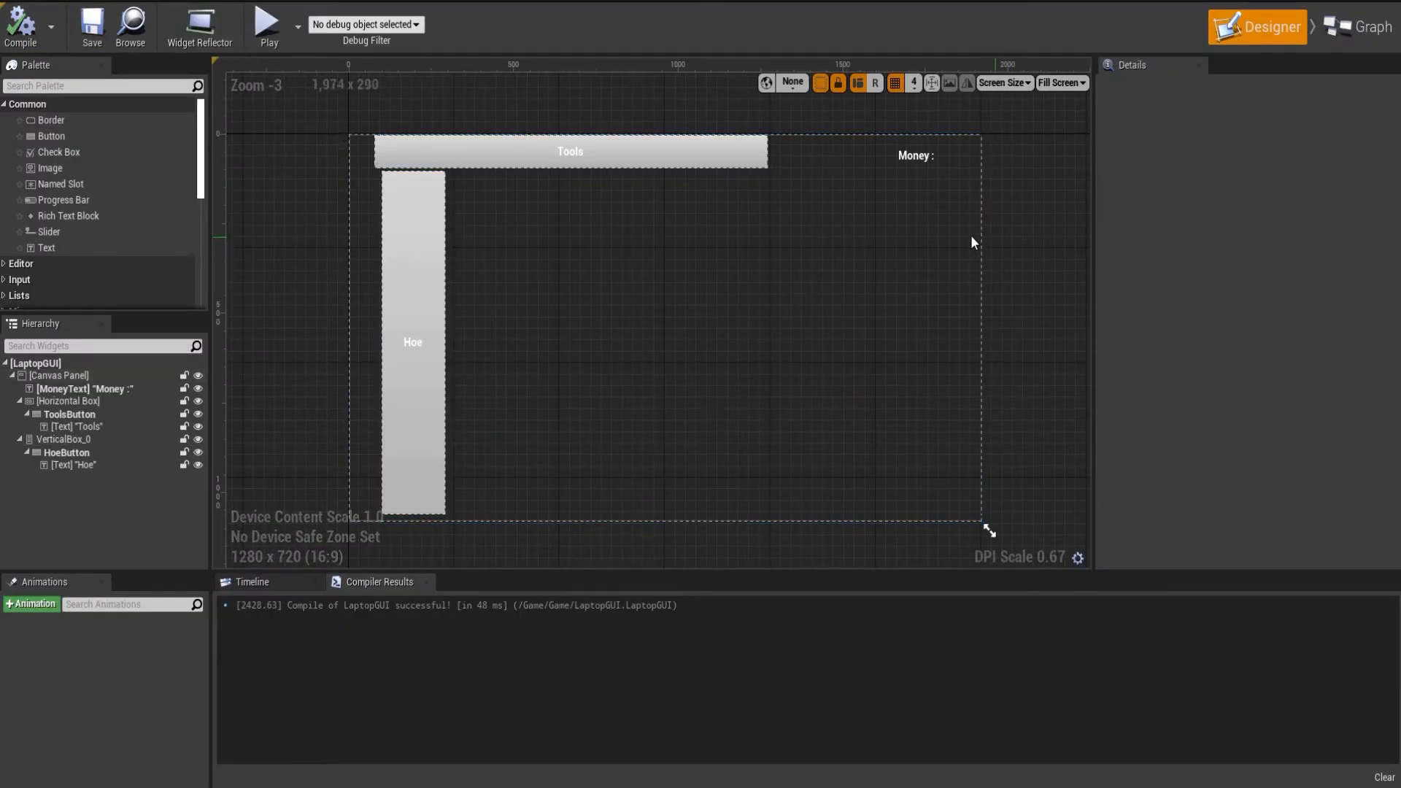
pyautogui.click(430, 229)
pyautogui.click(103, 475)
pyautogui.click(73, 465)
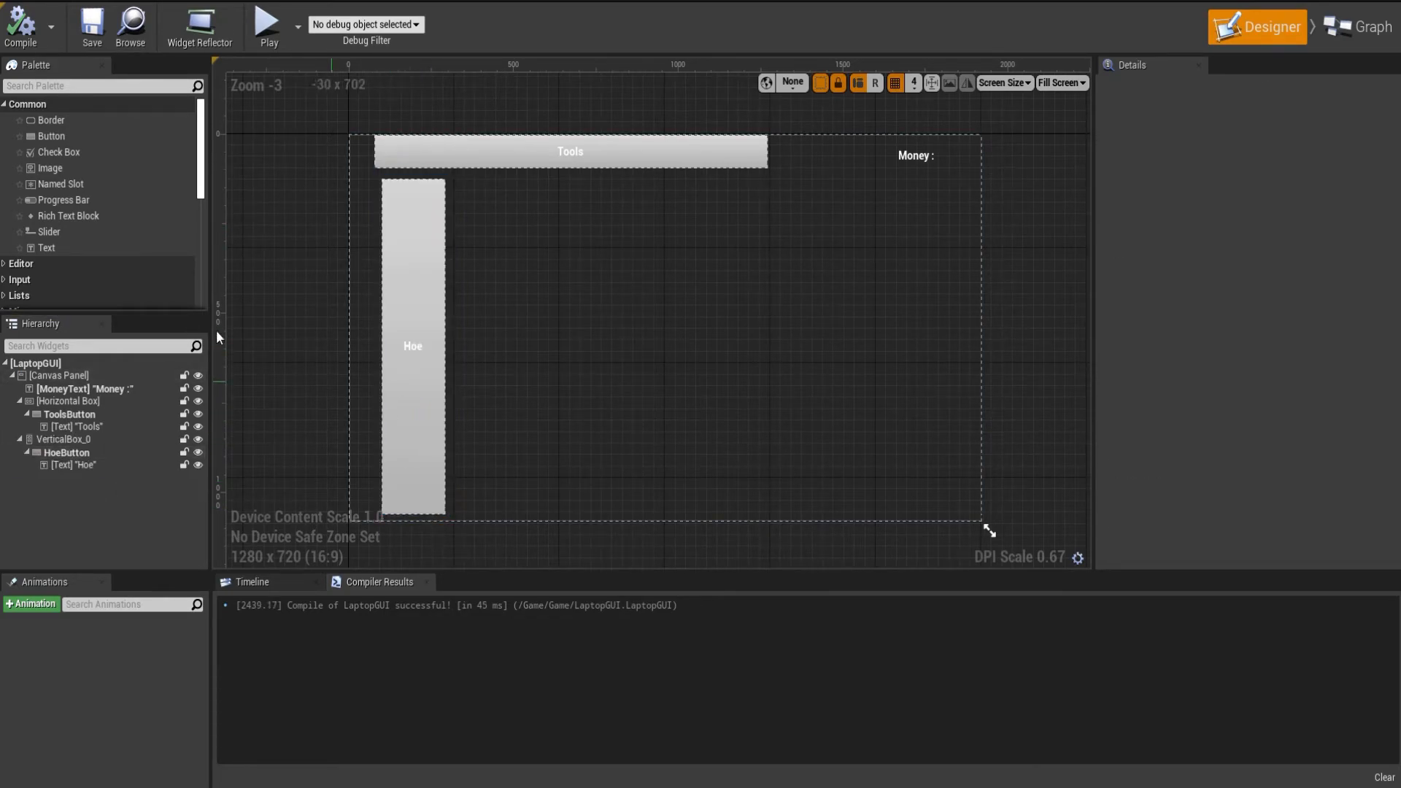
# Add a Button about 258 by 98 with the text "Purchase" to the canvas and anchor it at the bottom centre.
pyautogui.moveTo(53, 136); pyautogui.dragTo(651, 445)
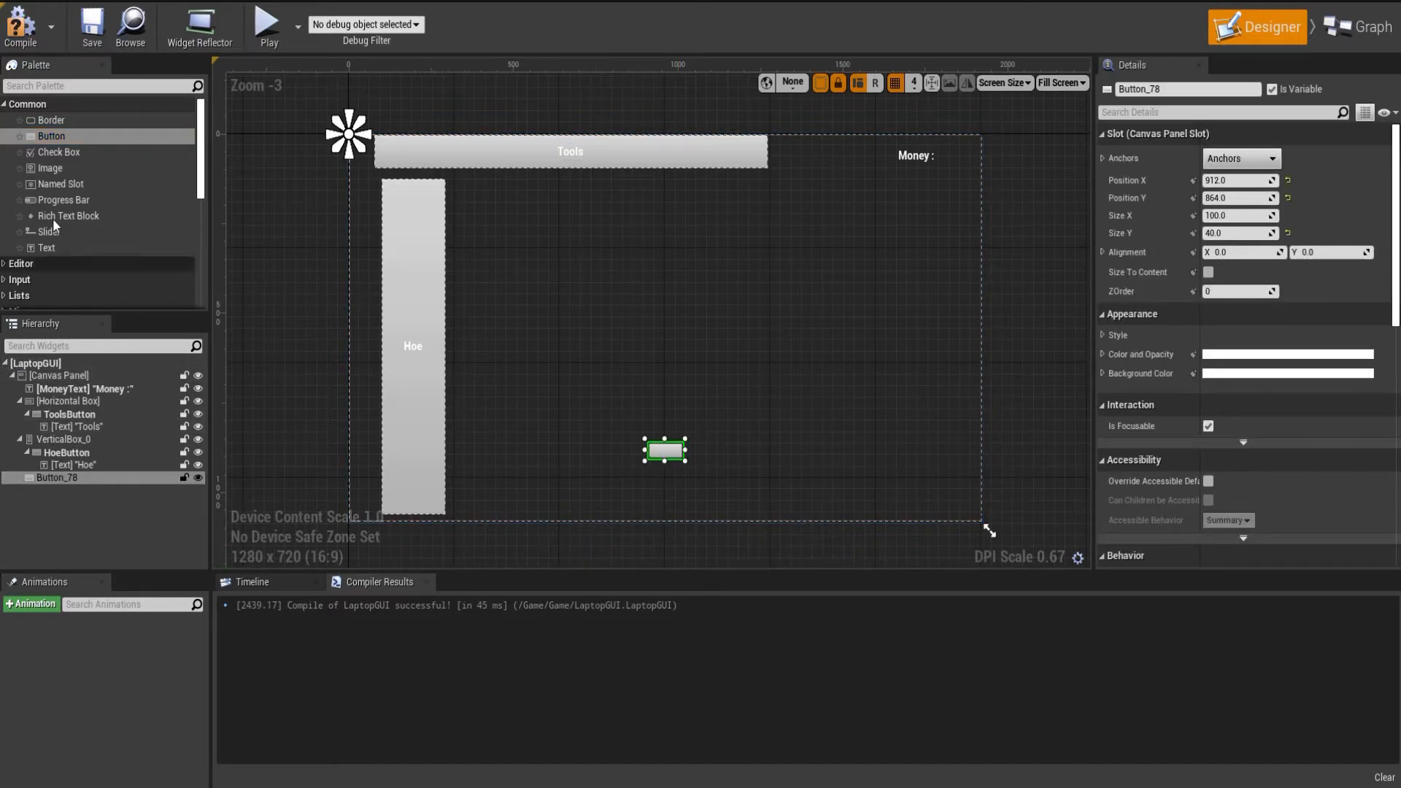
pyautogui.moveTo(46, 248); pyautogui.dragTo(689, 454)
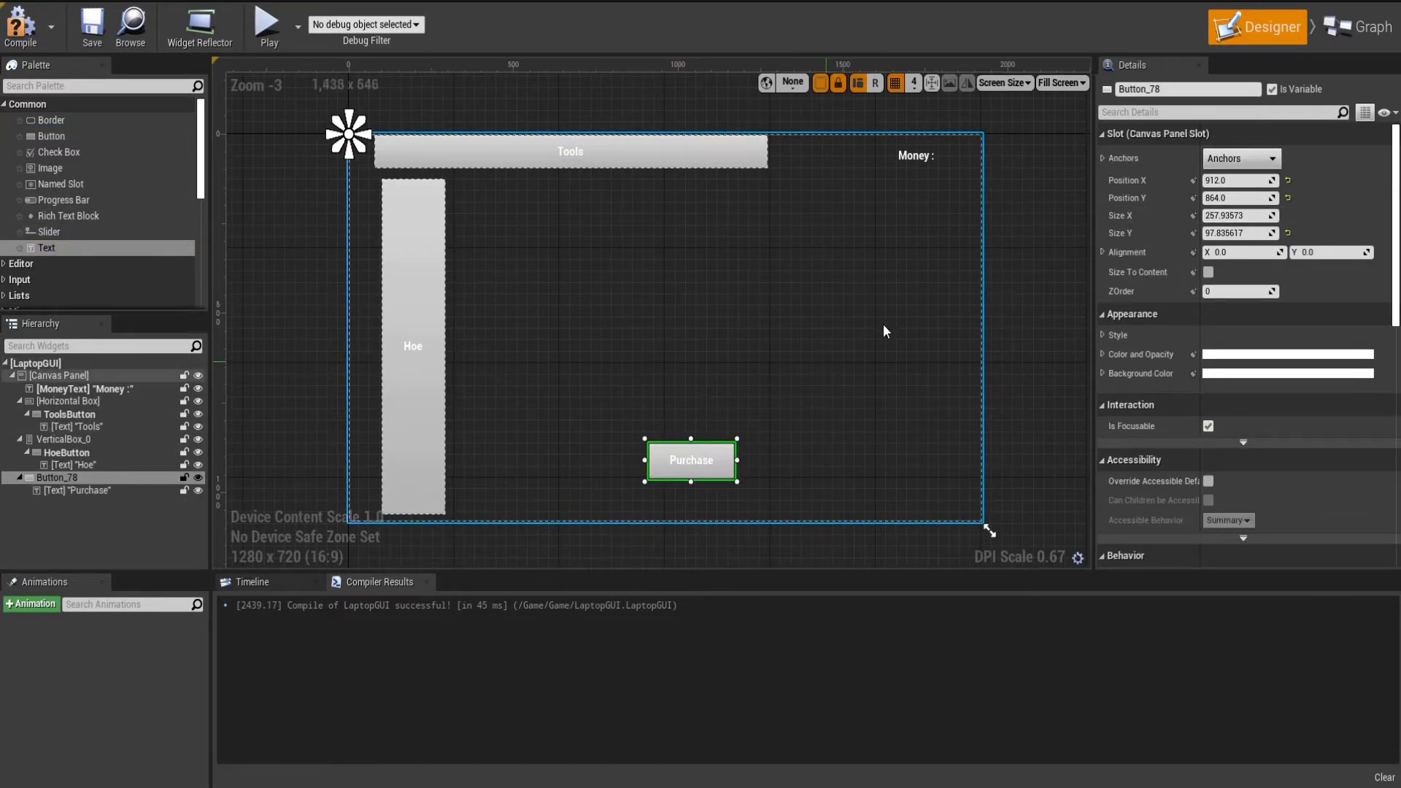
pyautogui.click(1239, 156)
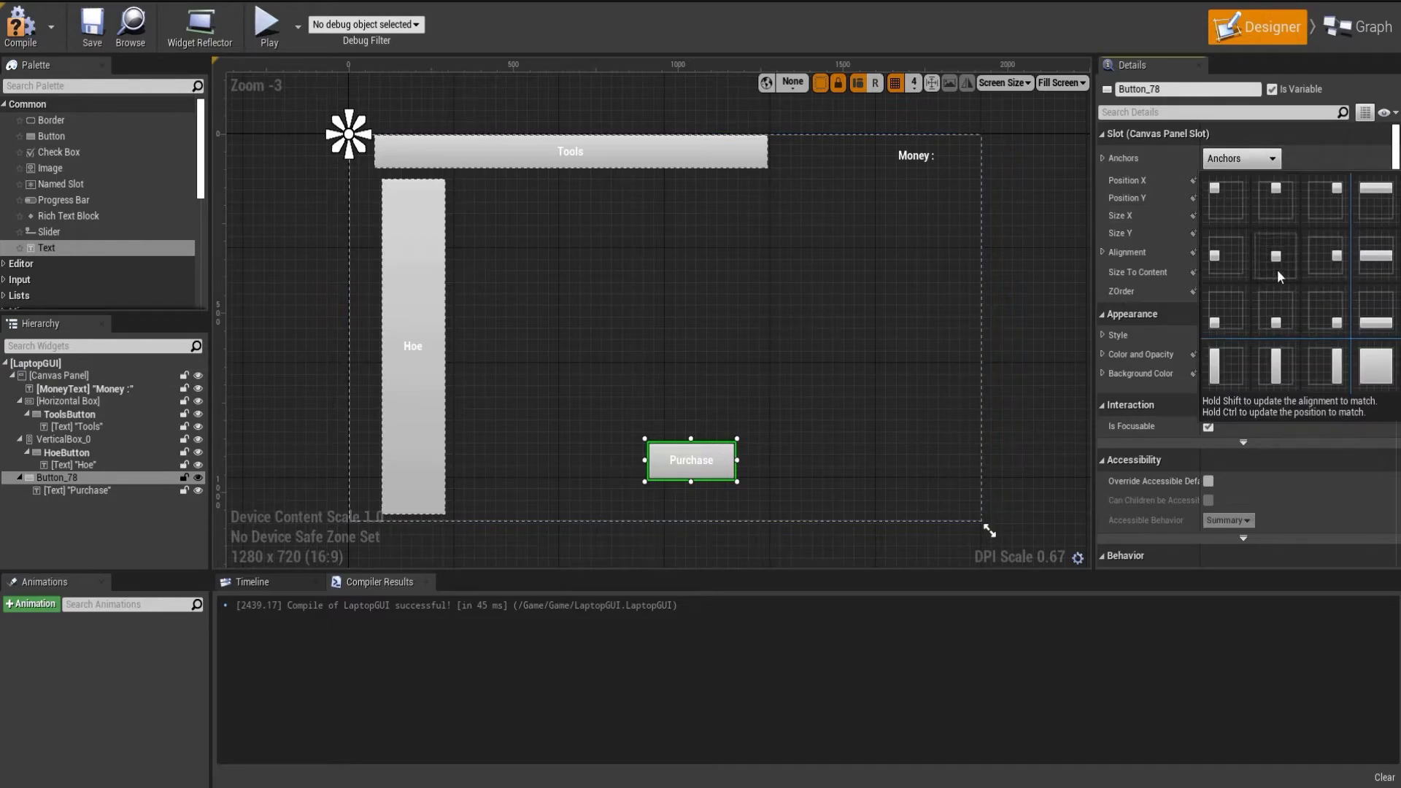
pyautogui.click(1278, 270)
pyautogui.click(1249, 159)
pyautogui.click(1277, 312)
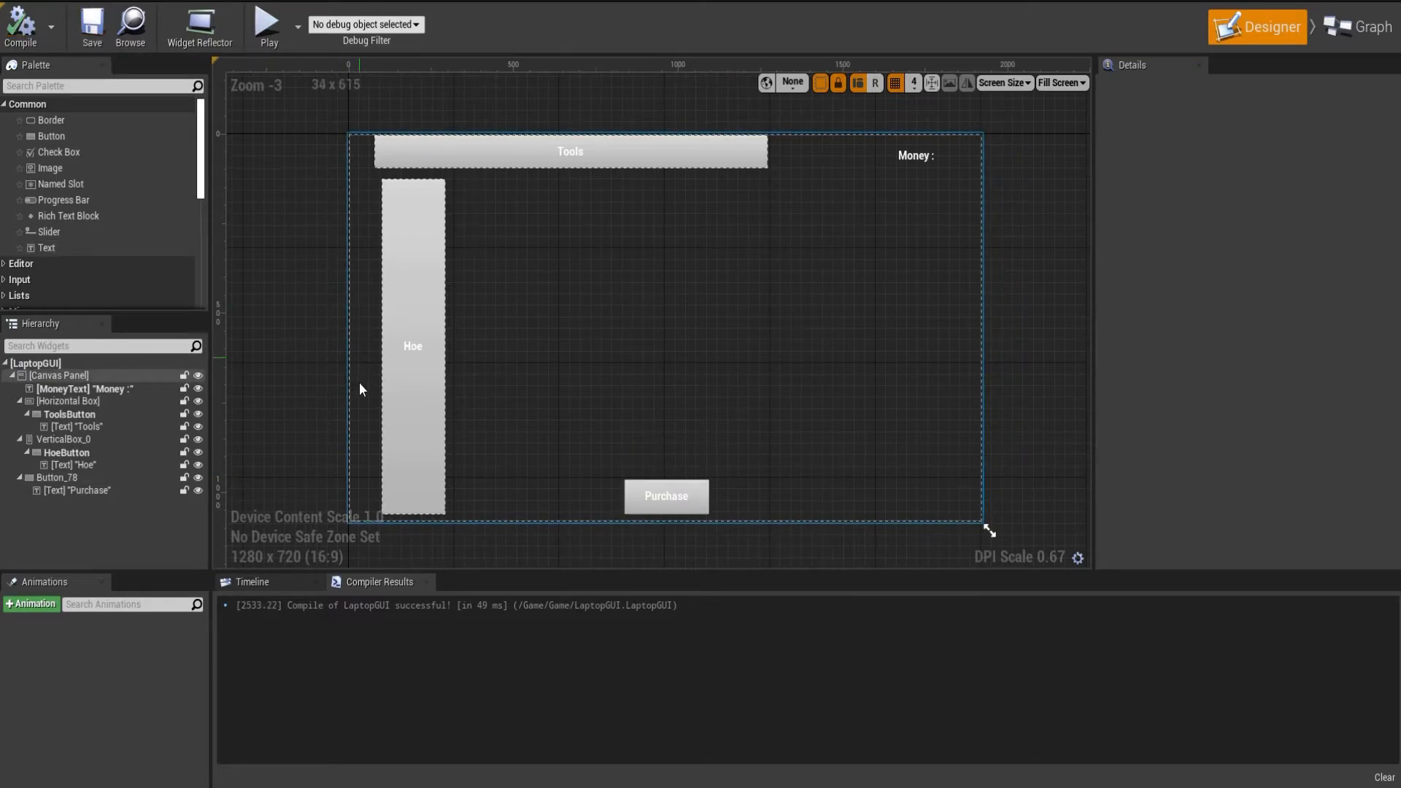
# Add an On Clicked event for HoeButton in the event graph.
pyautogui.click(383, 406)
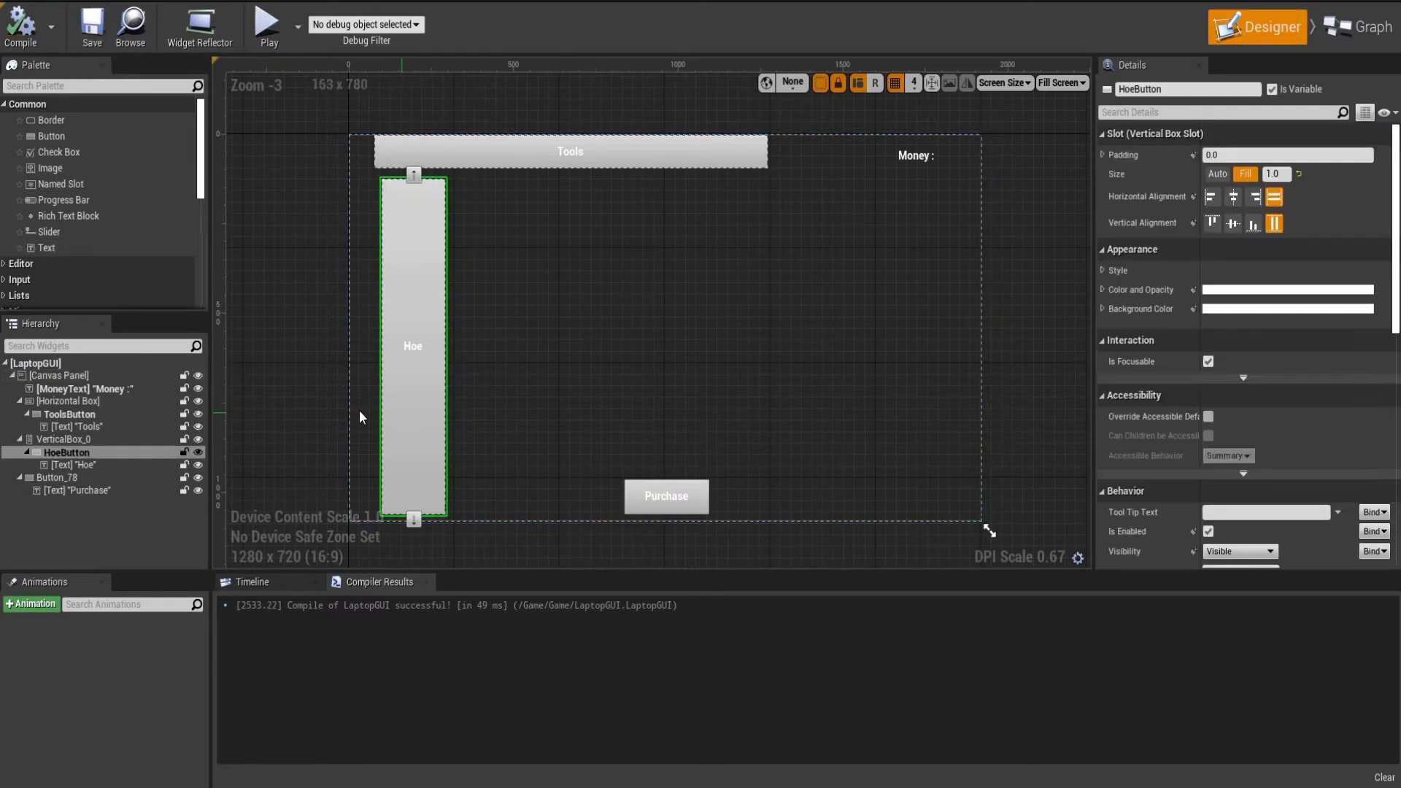
pyautogui.click(1356, 33)
pyautogui.click(135, 613)
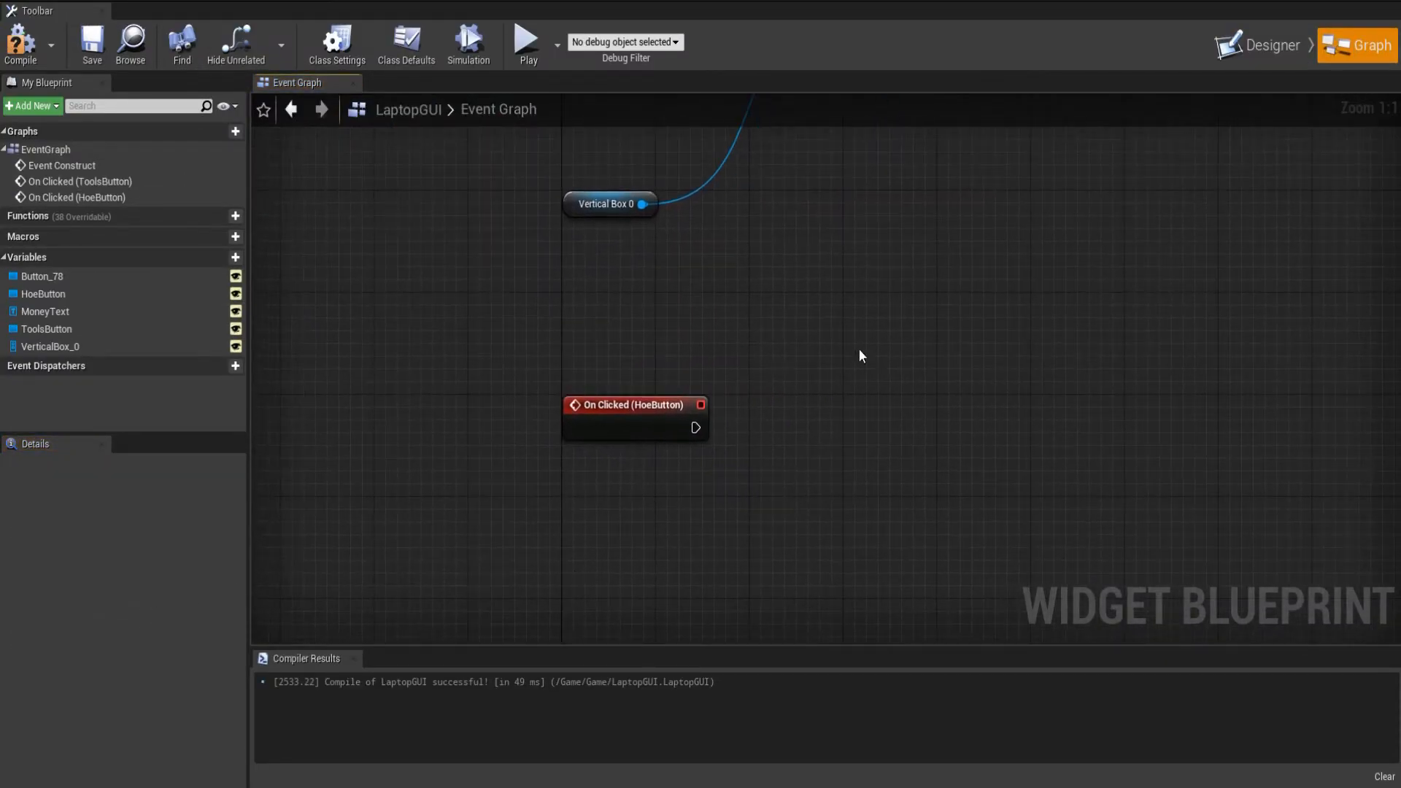
# Rename the Purchase button to PurchaseButton, hide it by default, and compile the widget.
pyautogui.click(1261, 53)
pyautogui.click(666, 496)
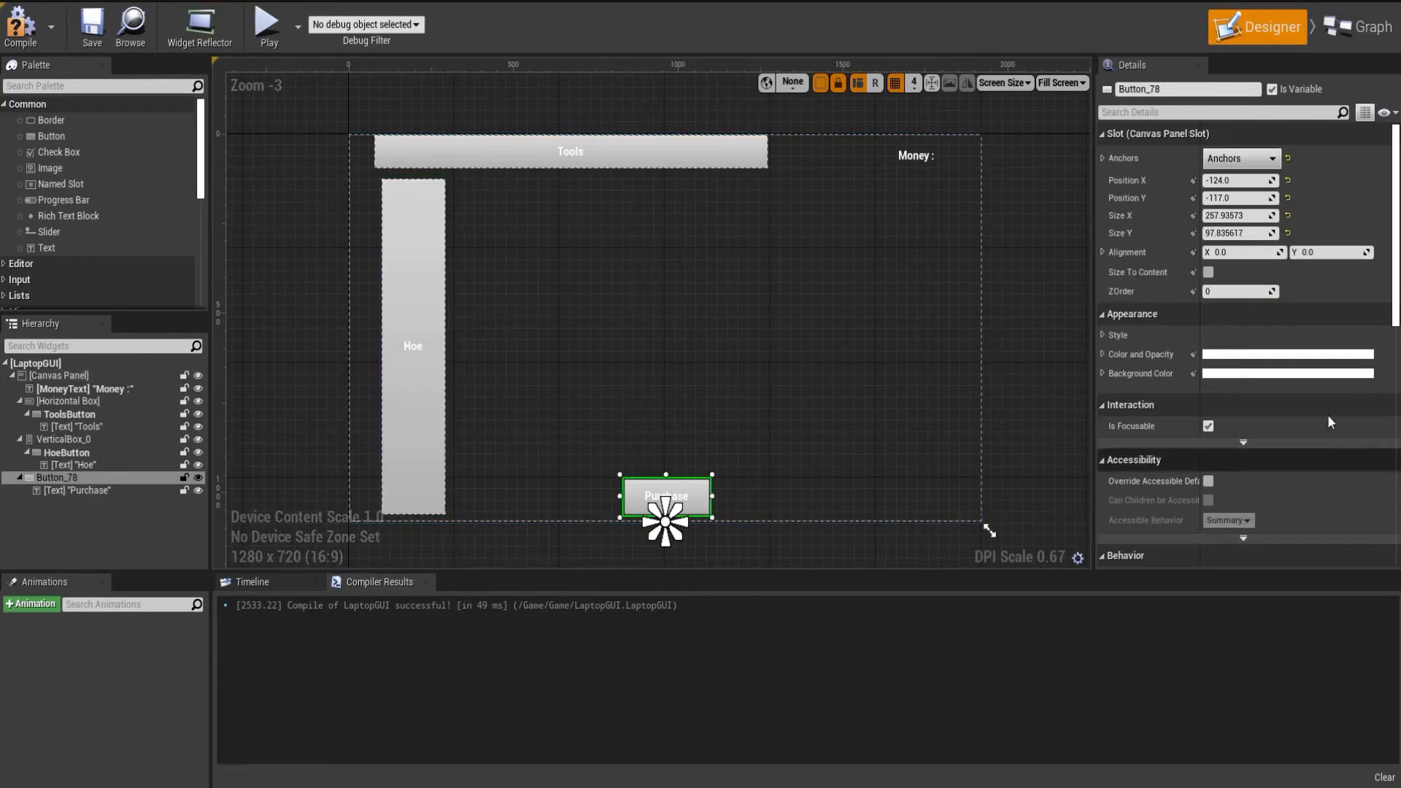
pyautogui.scroll(-3, 1245, 396)
pyautogui.click(1239, 413)
pyautogui.click(1241, 449)
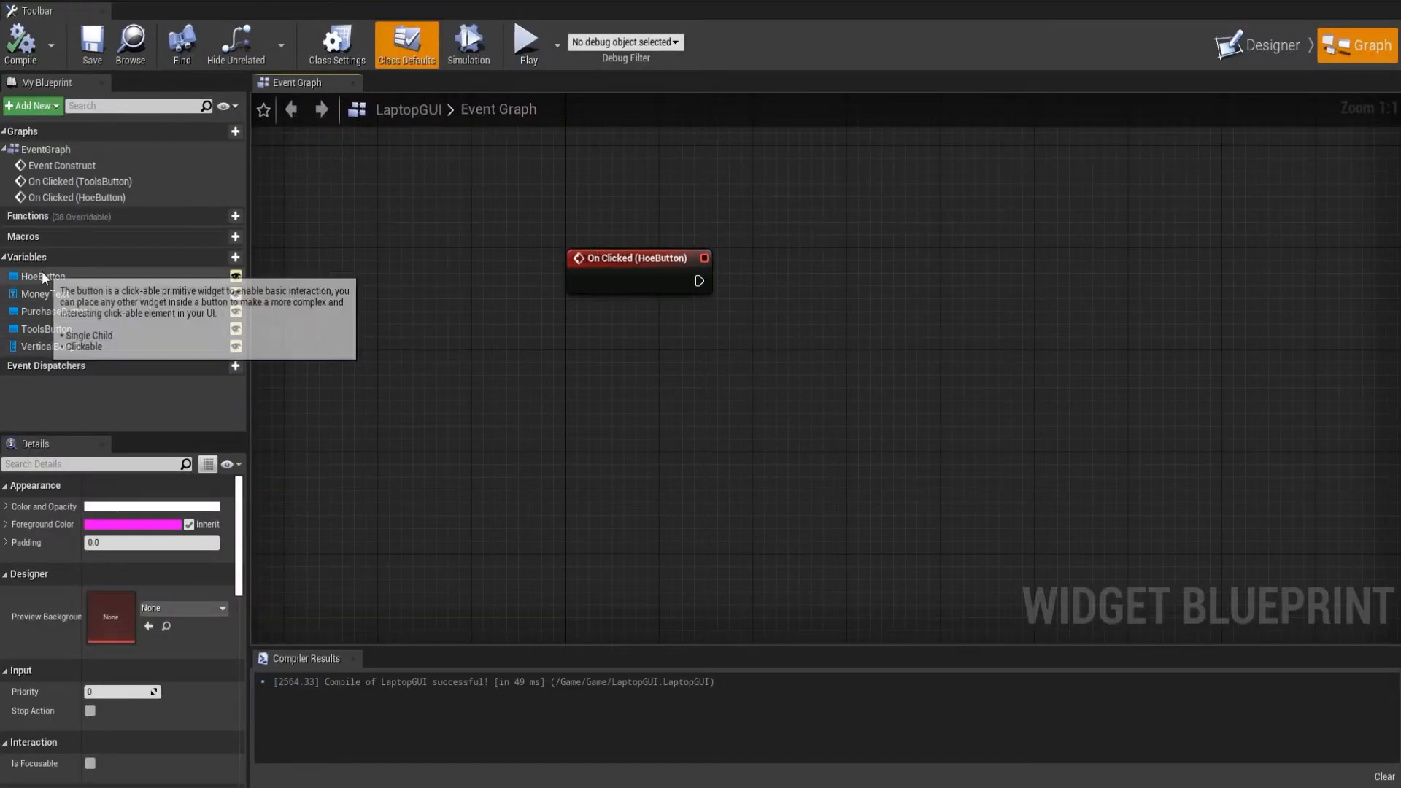
# Place a getter for PurchaseButton in the event graph below the On Clicked (HoeButton) event.
pyautogui.moveTo(73, 317); pyautogui.dragTo(574, 565)
pyautogui.click(599, 582)
pyautogui.click(632, 540)
# Add a Set Visibility node targeting PurchaseButton with Visible selected and position it beside the On Clicked (HoeButton) event.
pyautogui.moveTo(738, 492); pyautogui.dragTo(738, 492)
pyautogui.write('ser')
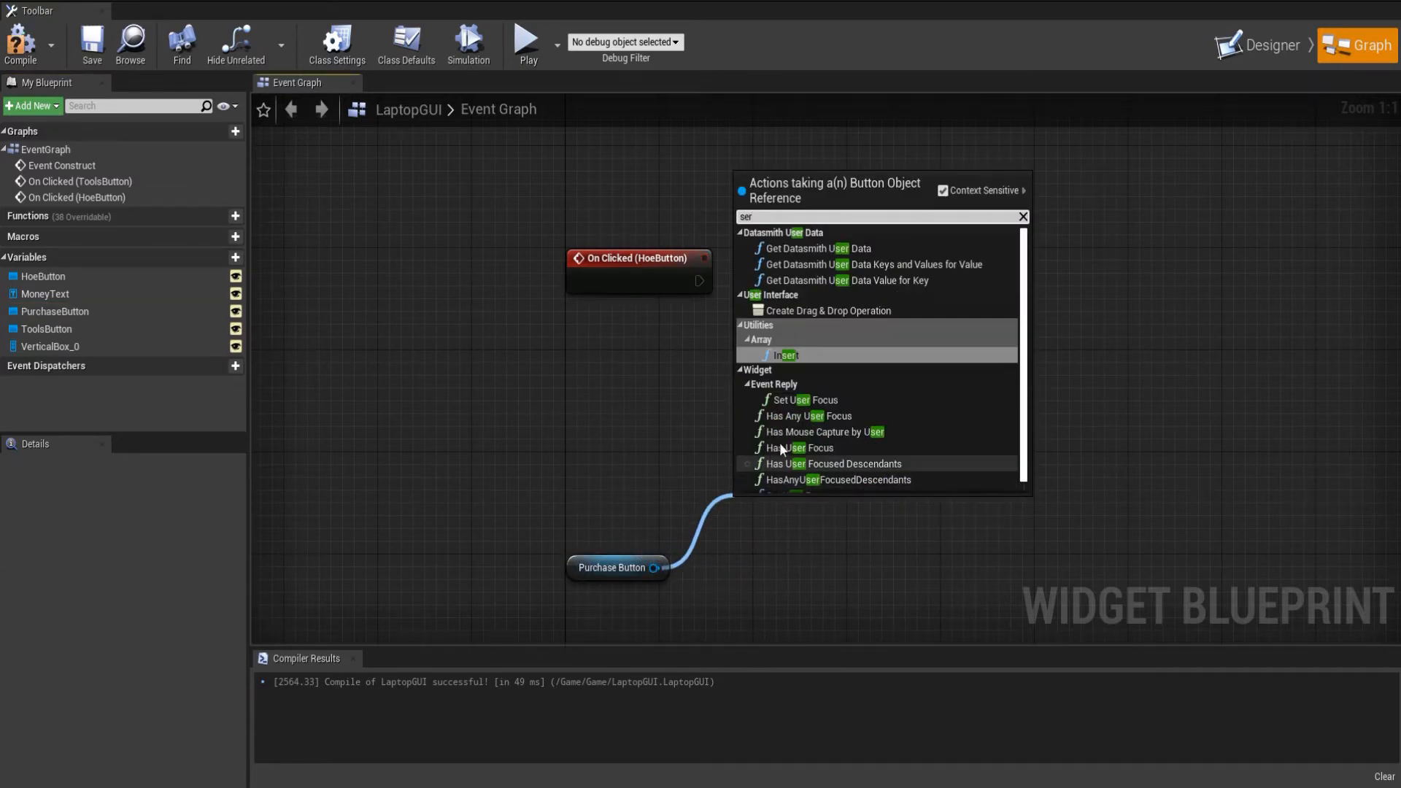
pyautogui.write('t')
pyautogui.press('BackSpace')
pyautogui.press('BackSpace')
pyautogui.write('t vis')
pyautogui.press('Return')
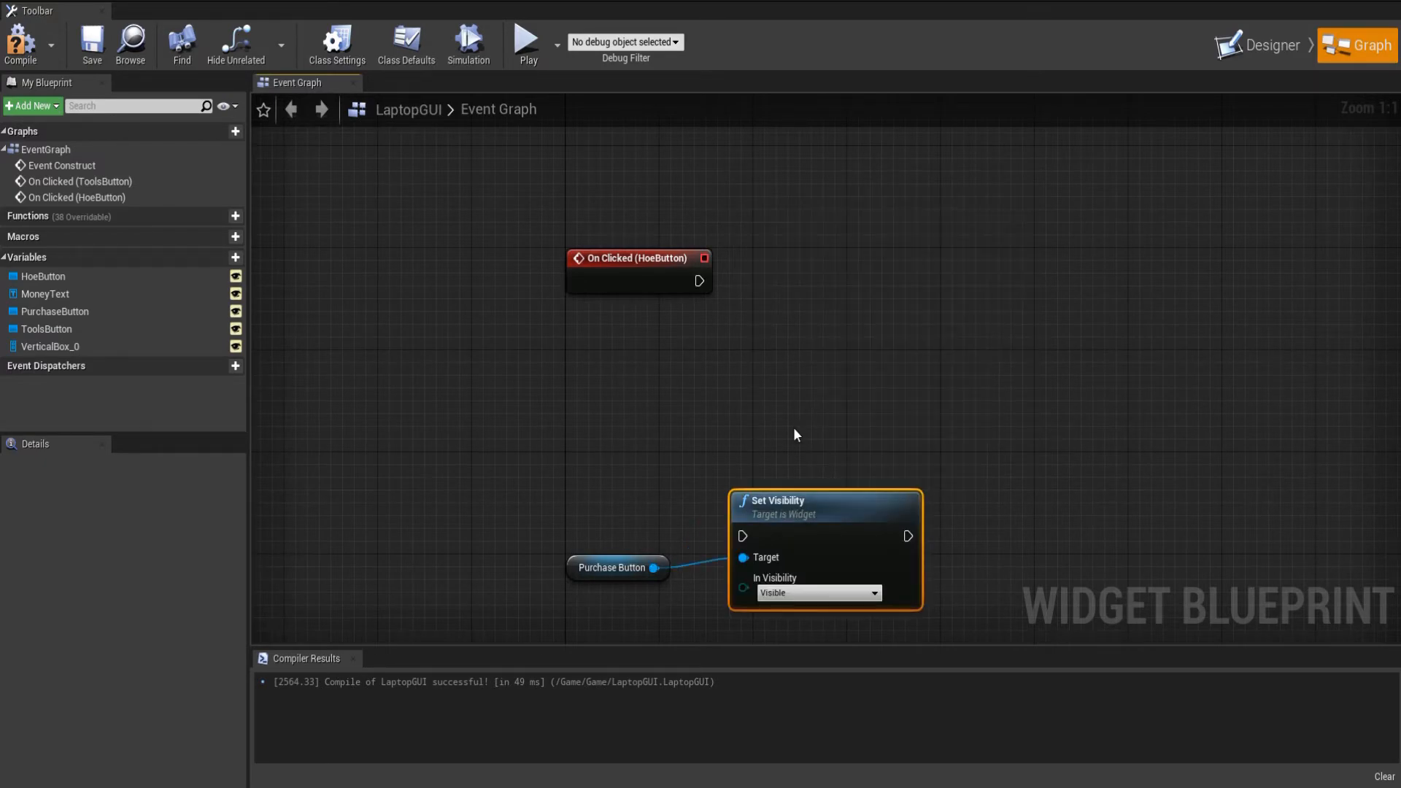
pyautogui.moveTo(826, 542); pyautogui.dragTo(947, 299)
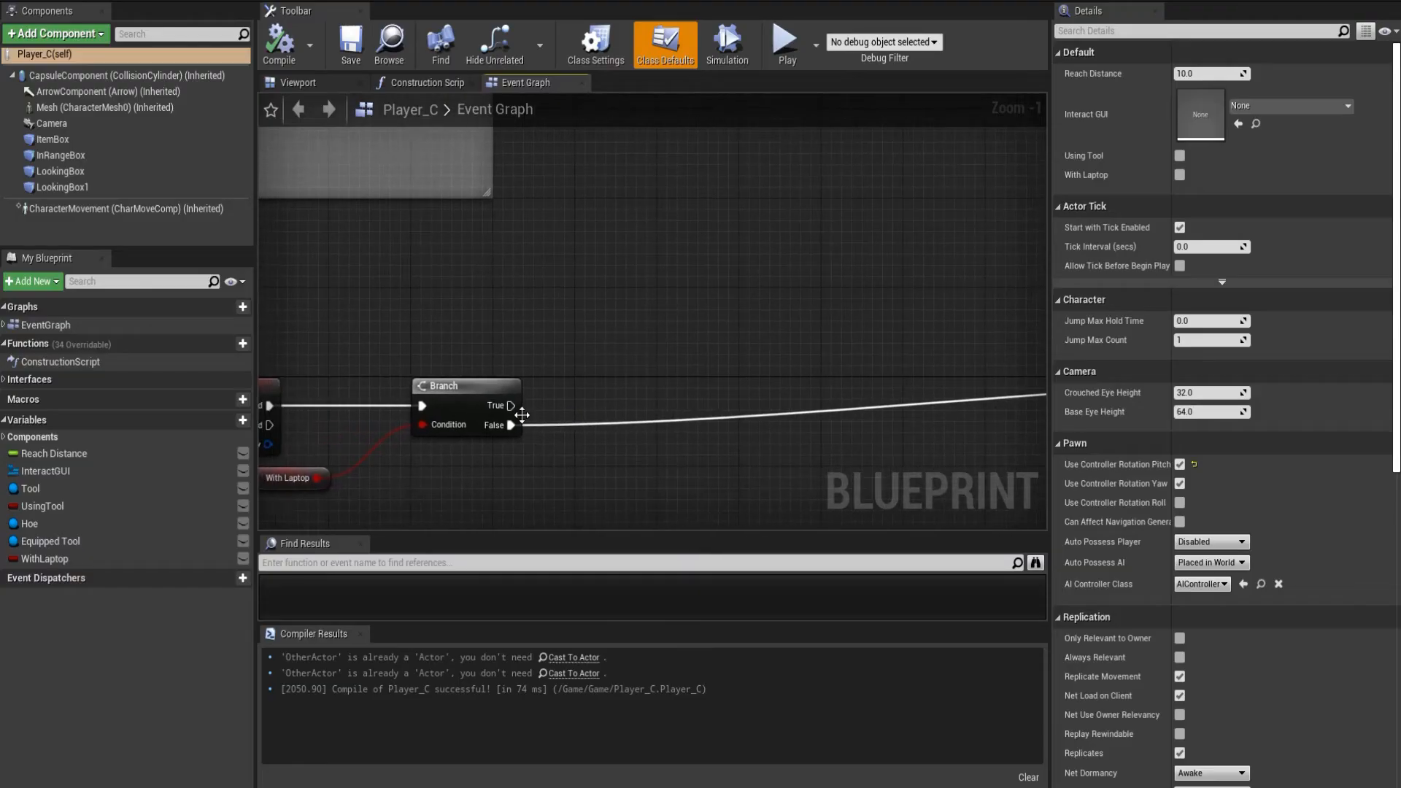
# In the Player_C event graph, add a Create Widget node from the With Laptop branch's True output and set its class to LaptopGUI.
pyautogui.moveTo(511, 405); pyautogui.dragTo(663, 327)
pyautogui.write('create w')
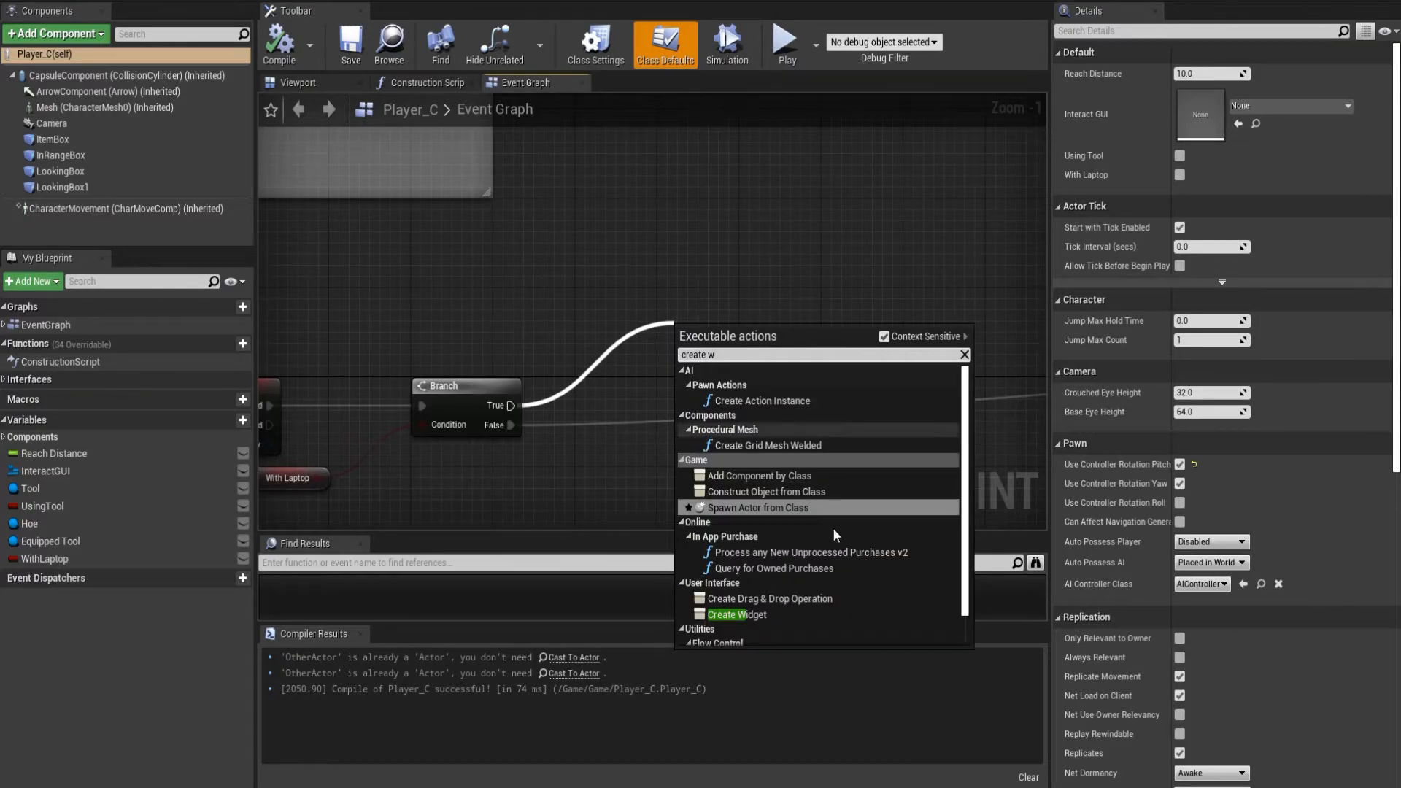
pyautogui.click(741, 613)
pyautogui.moveTo(733, 335); pyautogui.dragTo(715, 296)
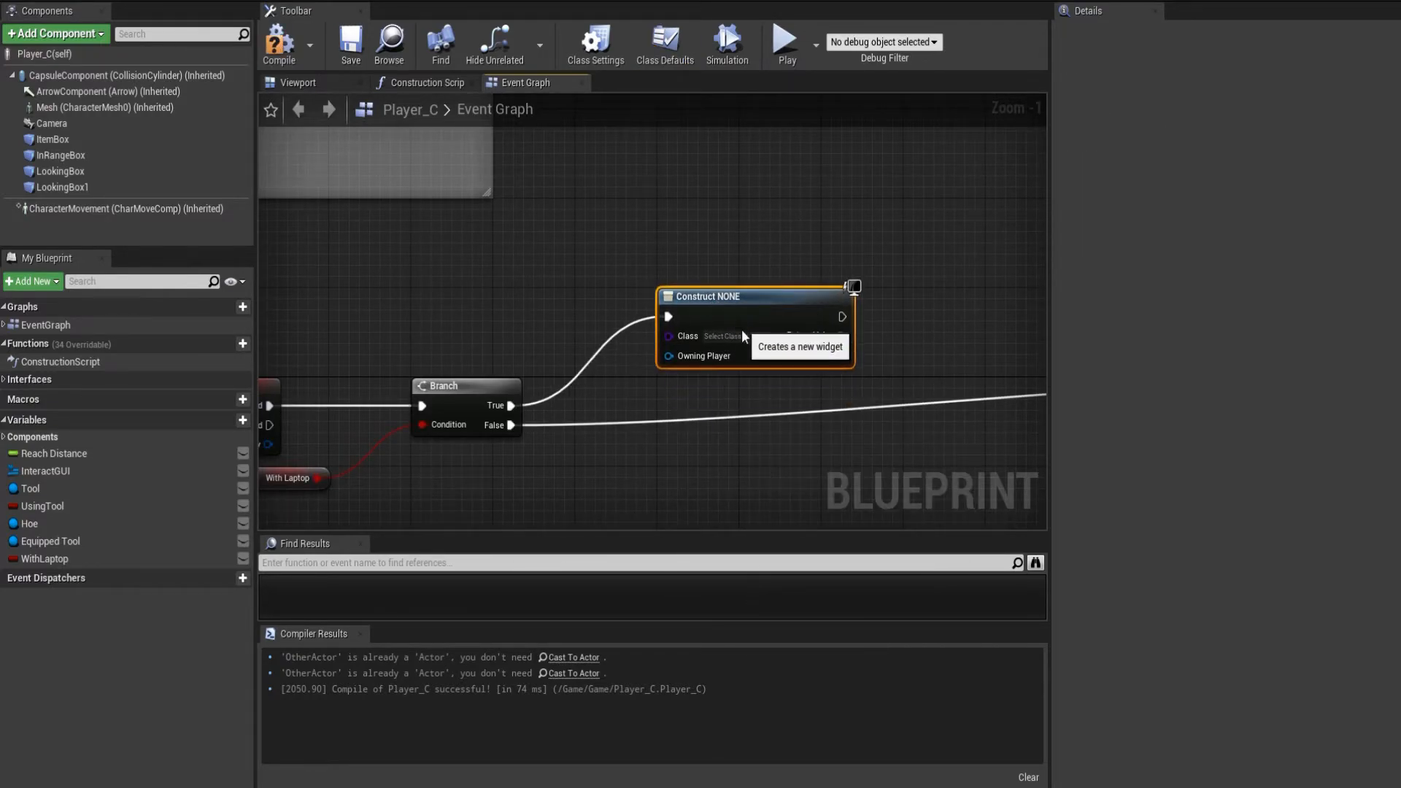
pyautogui.click(722, 336)
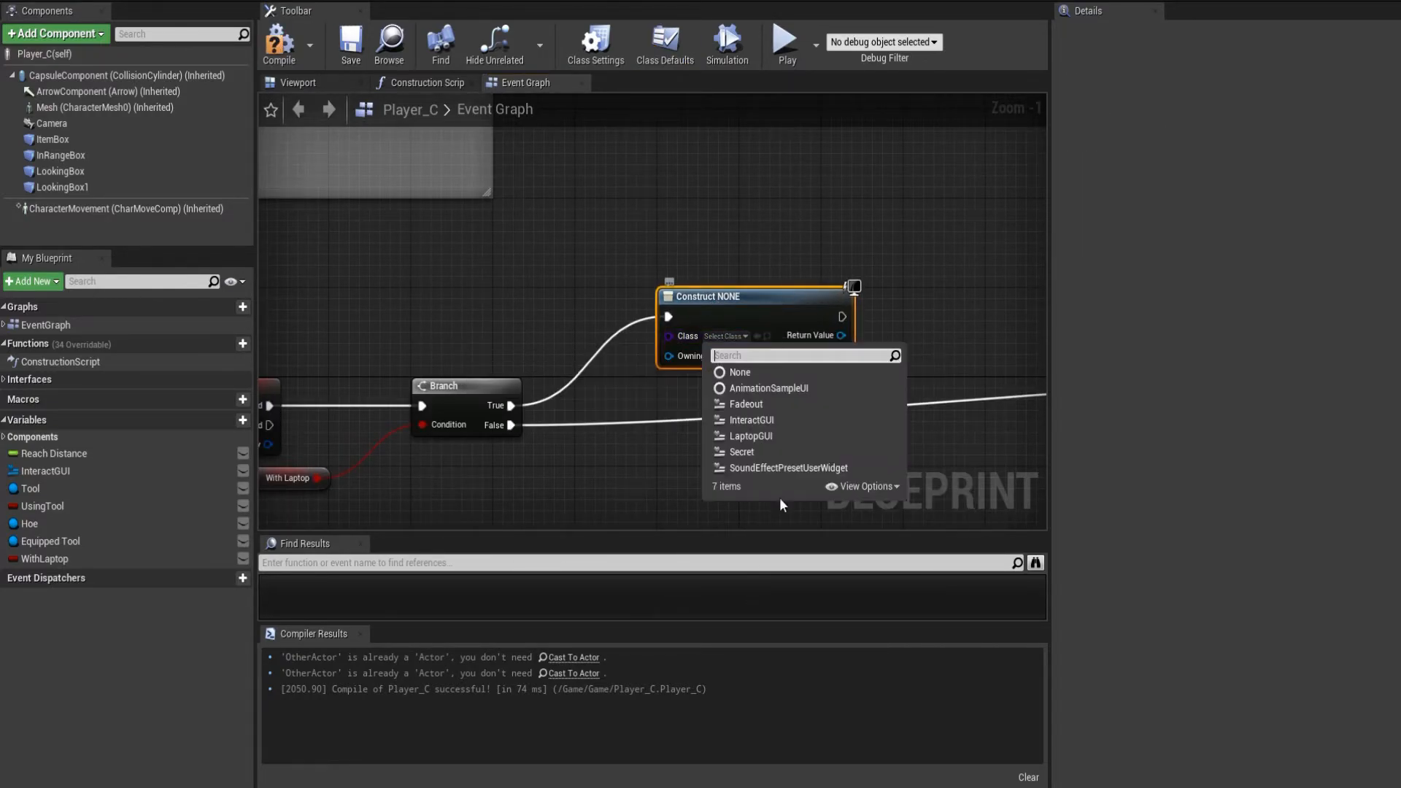
pyautogui.click(761, 436)
# Add the created LaptopGUI widget to the viewport from the node's Return Value and compile Player_C.
pyautogui.moveTo(837, 335); pyautogui.dragTo(904, 331)
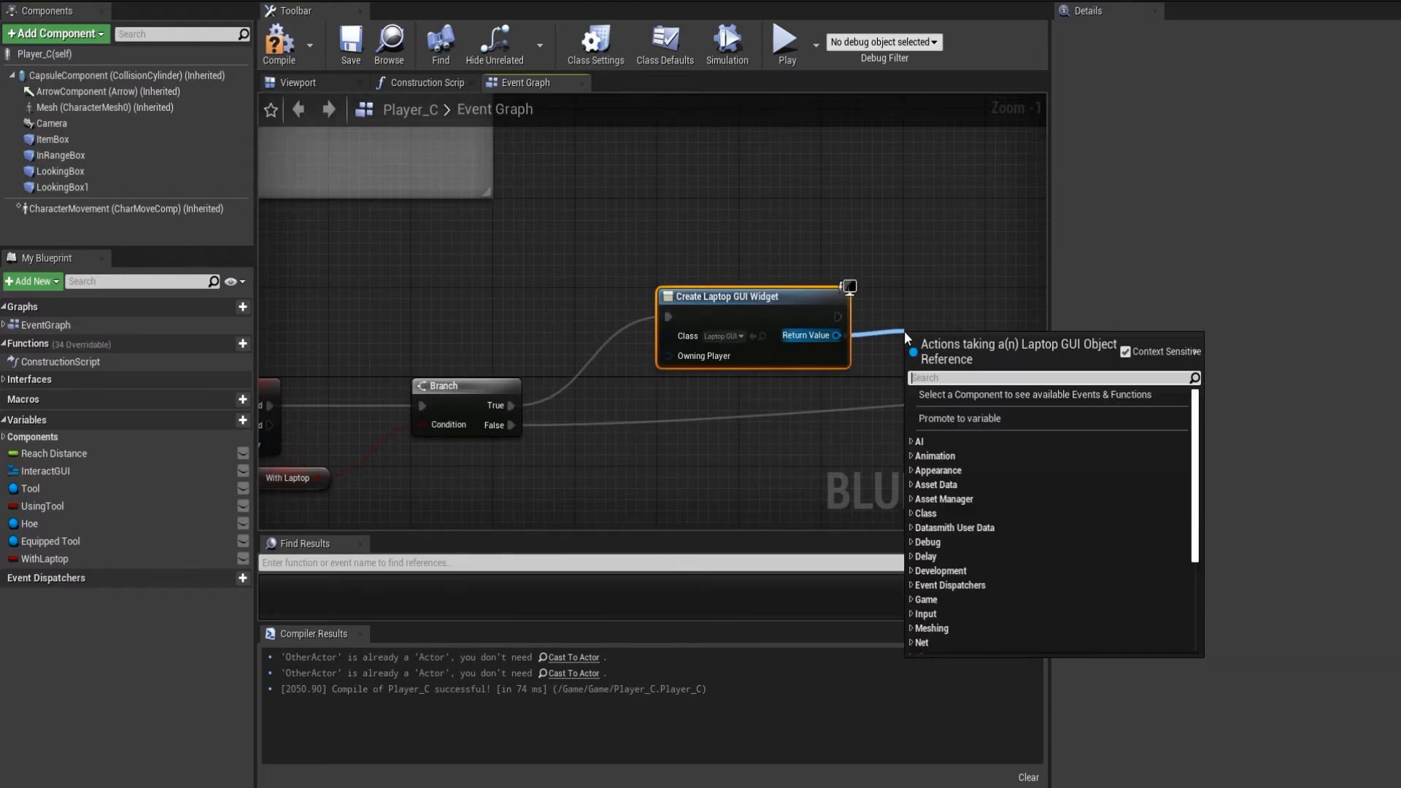
pyautogui.write('add')
pyautogui.click(993, 467)
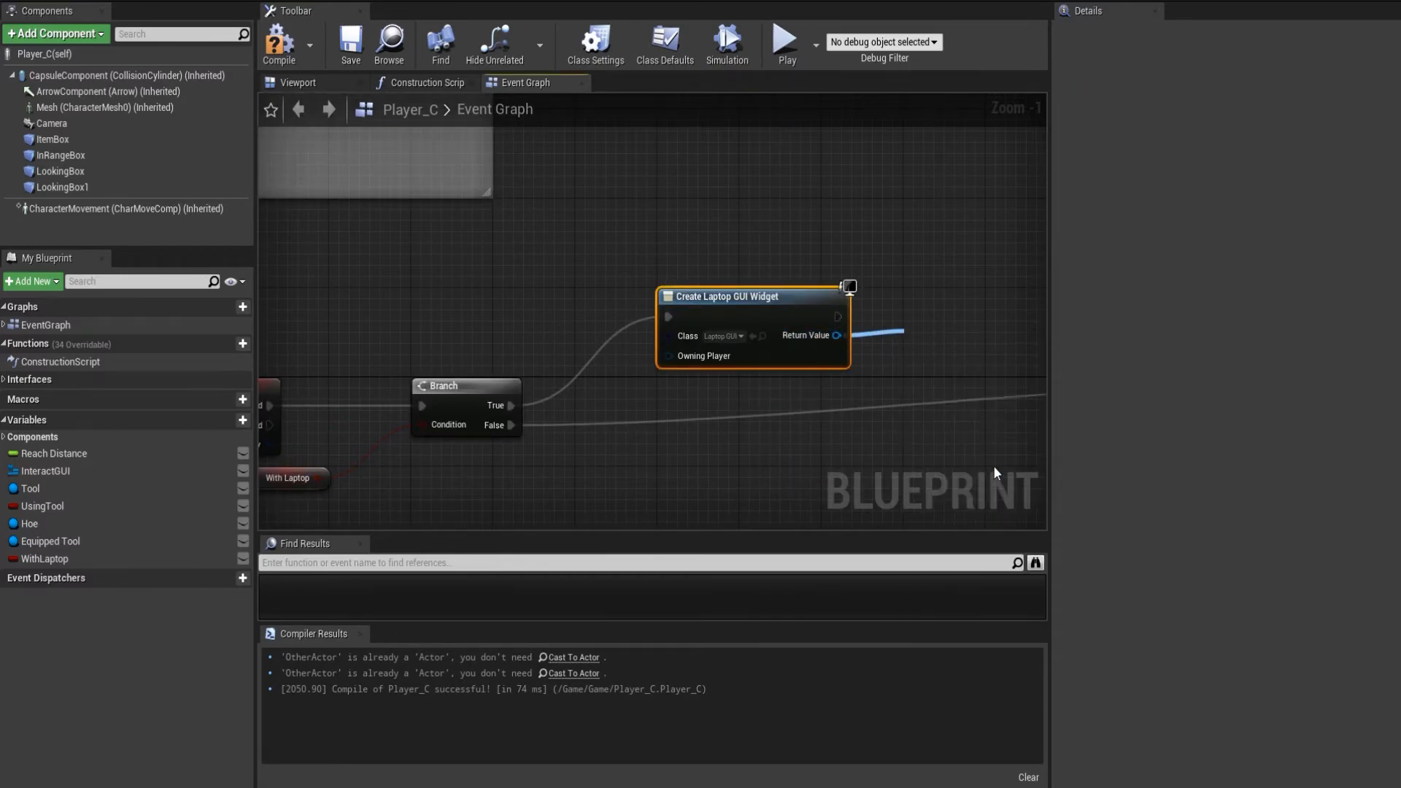
pyautogui.moveTo(976, 394); pyautogui.dragTo(879, 443, button='right')
pyautogui.moveTo(866, 415); pyautogui.dragTo(868, 363)
pyautogui.click(848, 438)
pyautogui.click(283, 51)
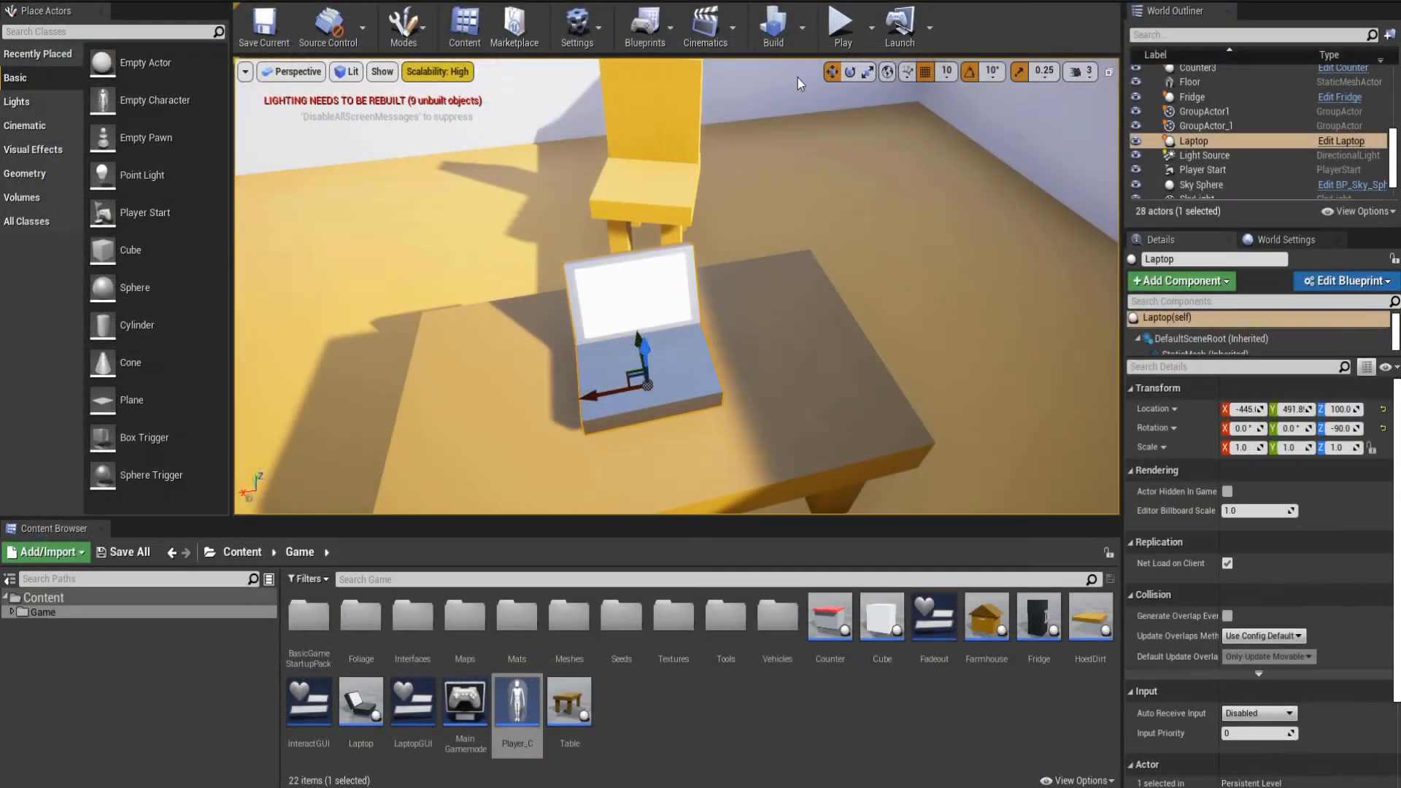
# Play-test the level by interacting with the laptop to open its shop GUI and walking around with it open.
pyautogui.click(853, 25)
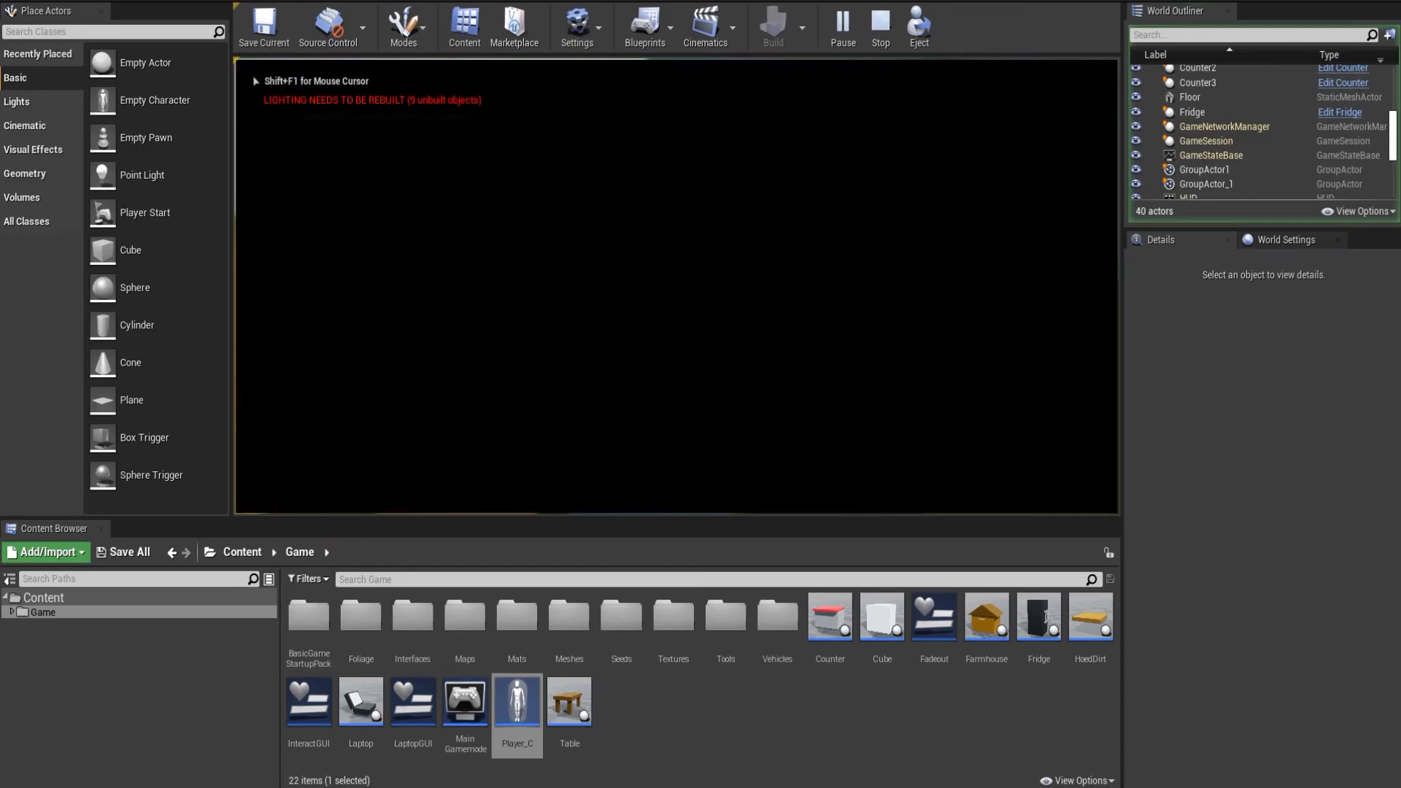
pyautogui.press('w')
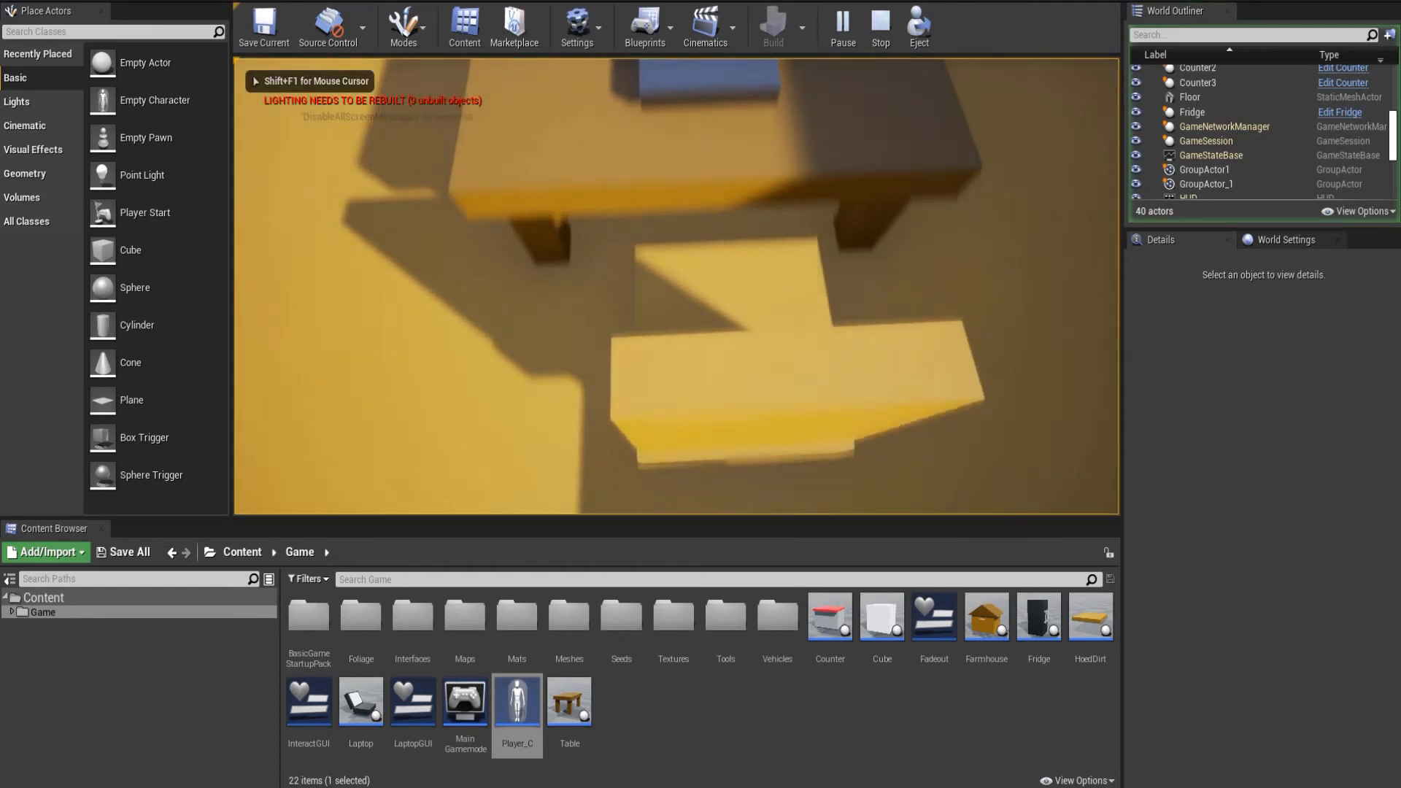
pyautogui.press('w')
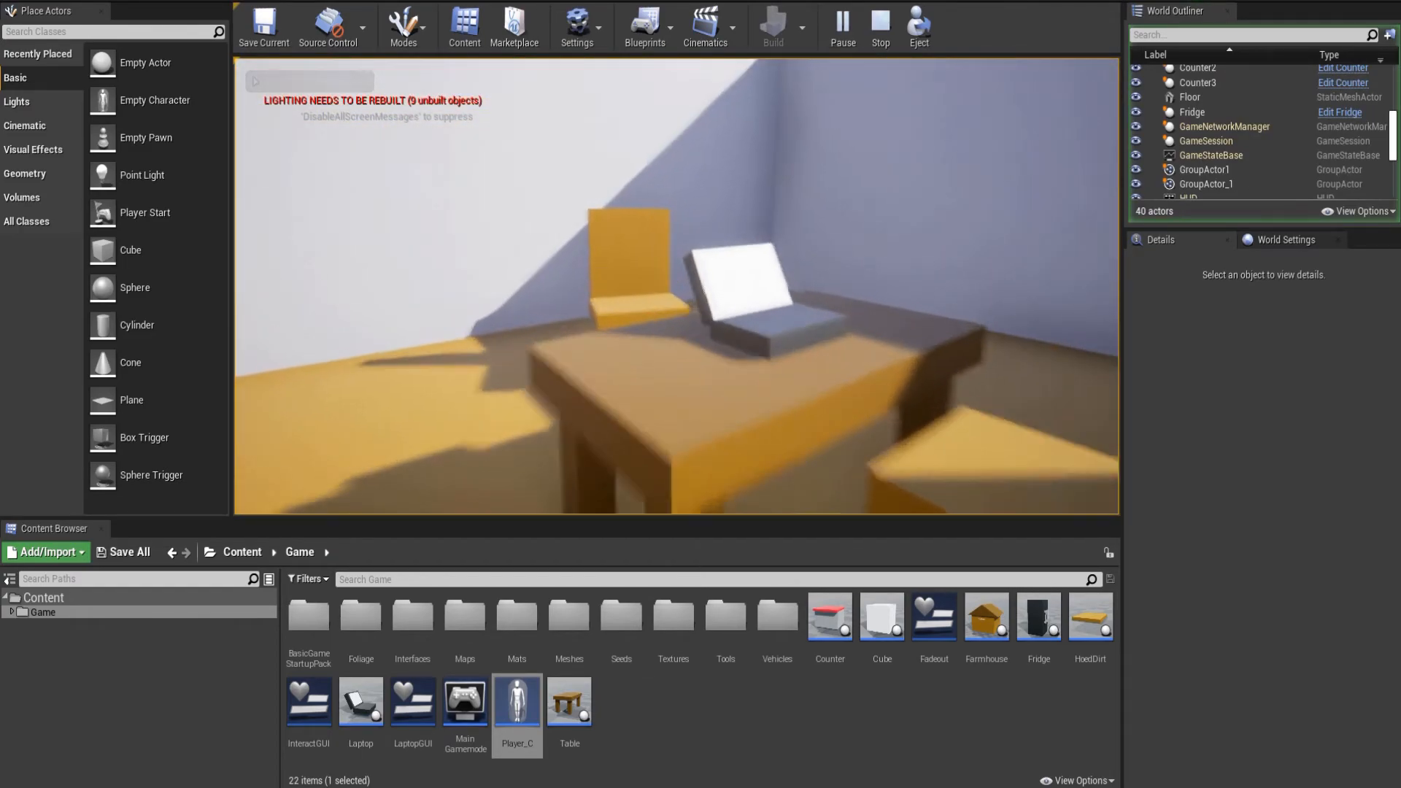
pyautogui.press('e')
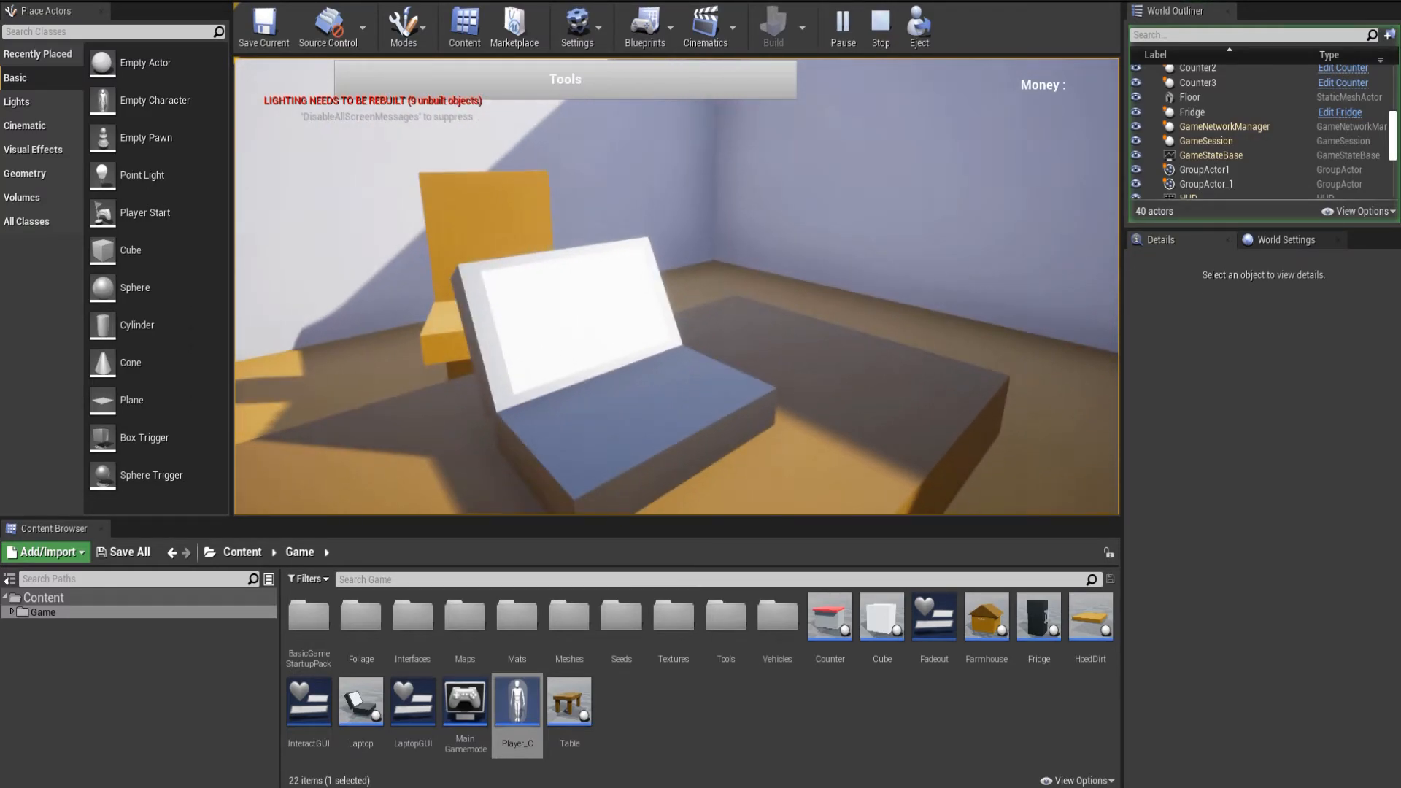
pyautogui.press('w')
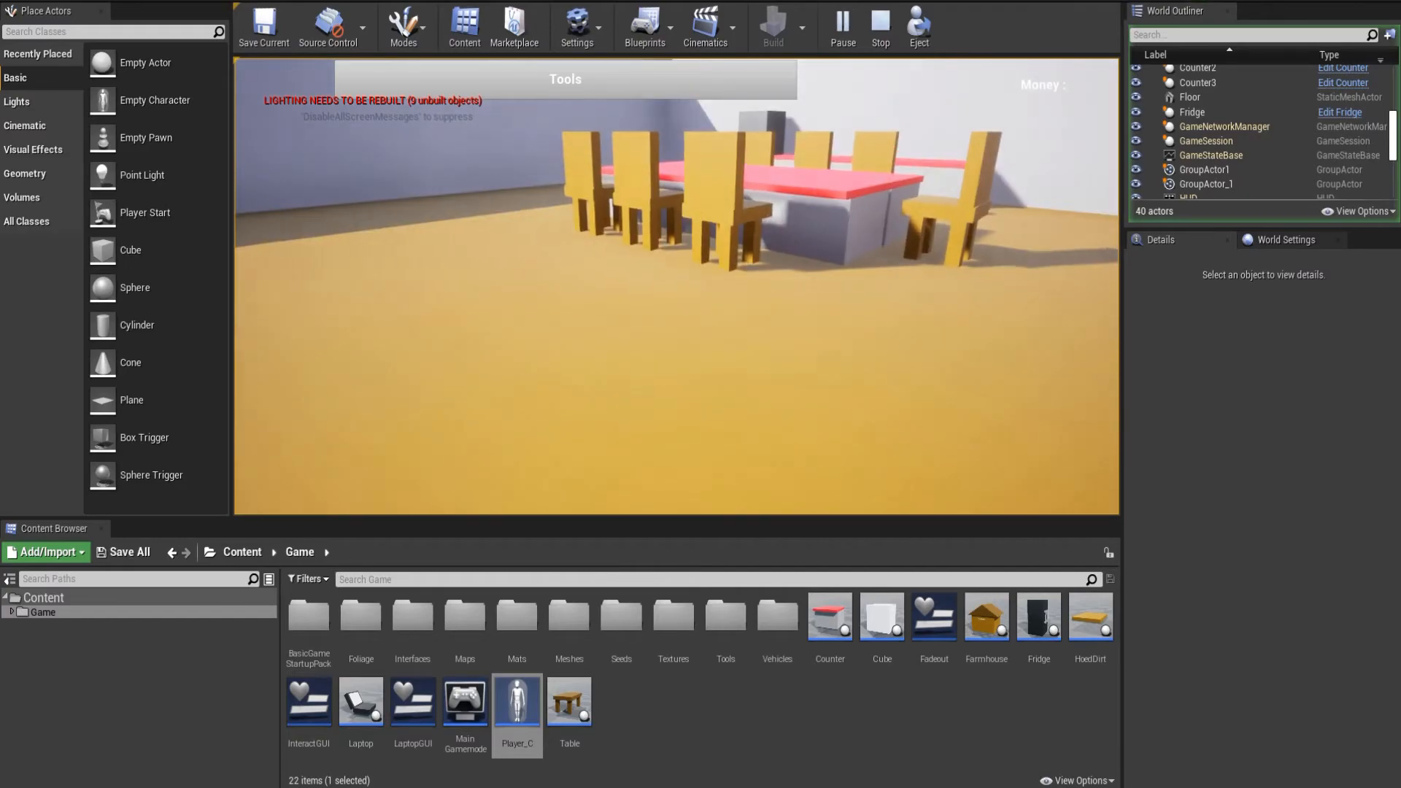
pyautogui.press('w')
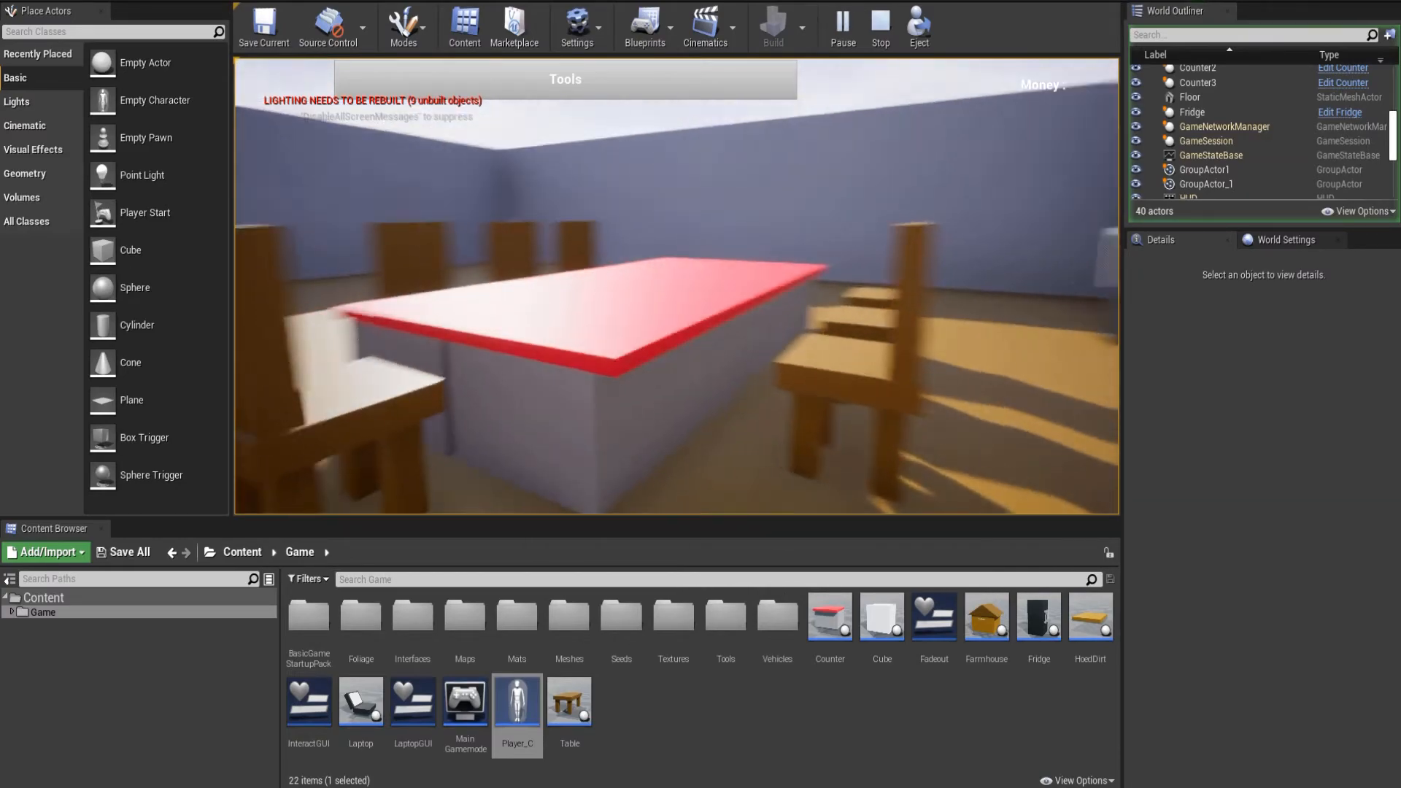
pyautogui.press('w')
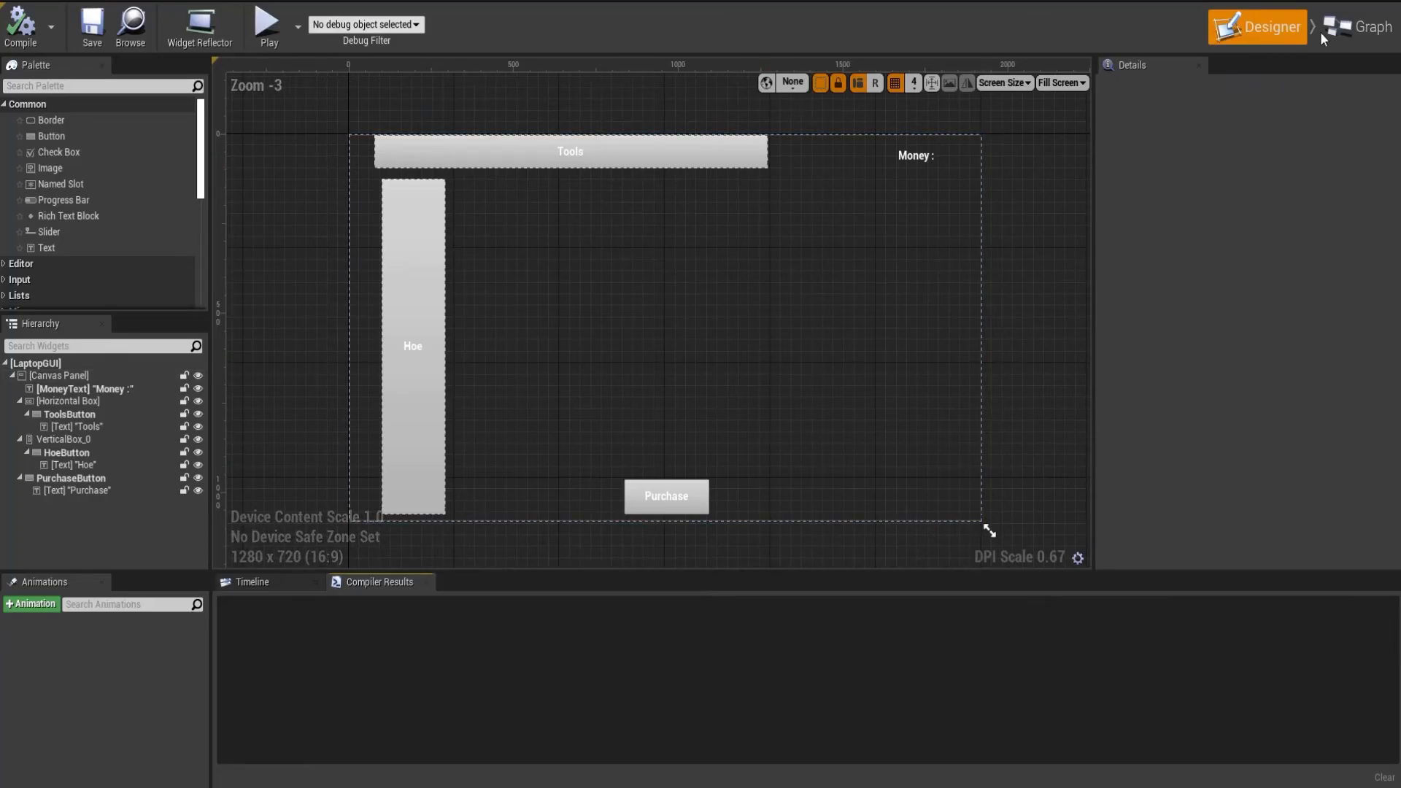
# In the LaptopGUI event graph, add a Get Player Controller node below Event Construct.
pyautogui.click(1330, 32)
pyautogui.moveTo(776, 386); pyautogui.dragTo(716, 604, button='right')
pyautogui.scroll(-7, 737, 523)
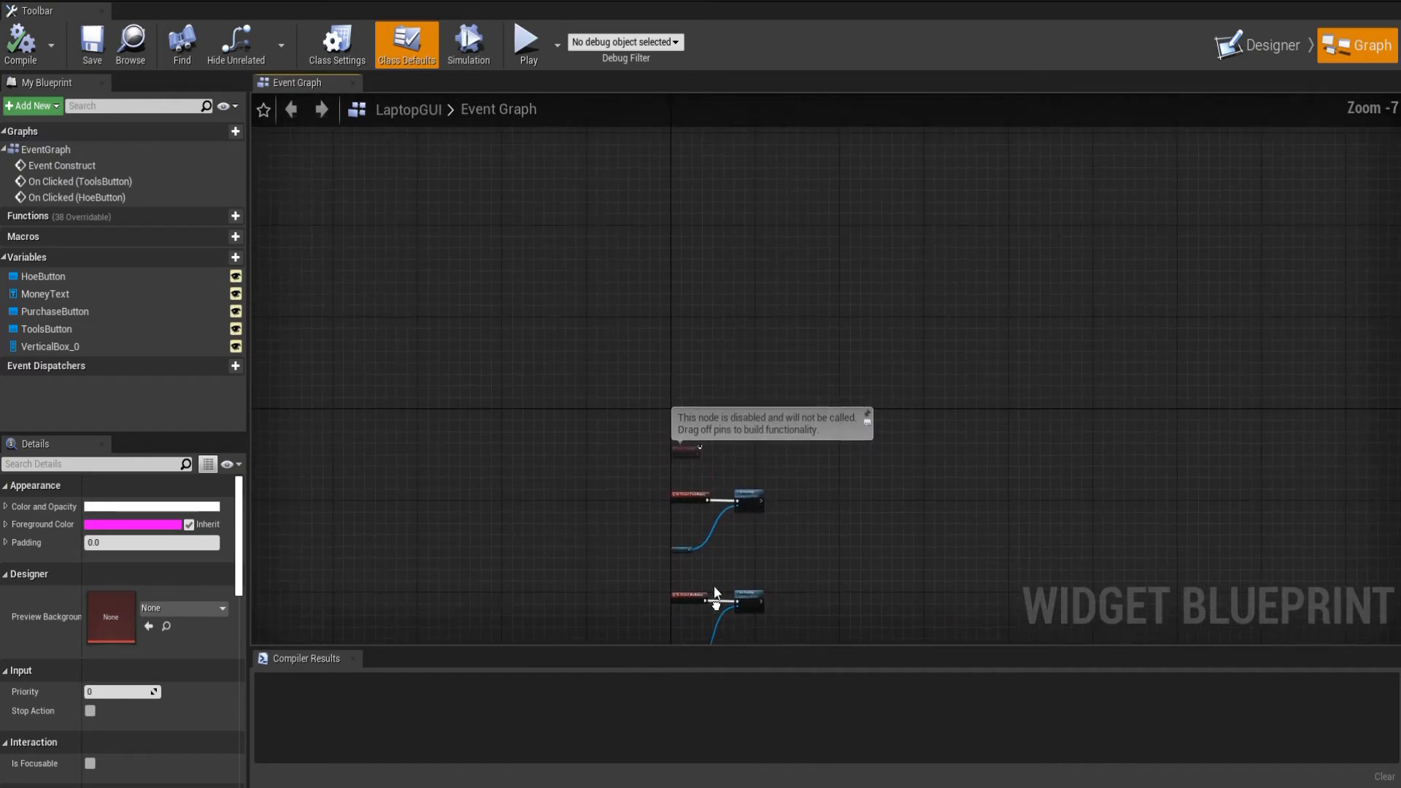
pyautogui.scroll(7, 710, 471)
pyautogui.moveTo(705, 320); pyautogui.dragTo(678, 397, button='right')
pyautogui.moveTo(749, 433); pyautogui.dragTo(549, 468, button='right')
pyautogui.scroll(-1, 497, 389)
pyautogui.moveTo(496, 458); pyautogui.dragTo(495, 230)
pyautogui.rightClick(451, 130)
pyautogui.write('get ')
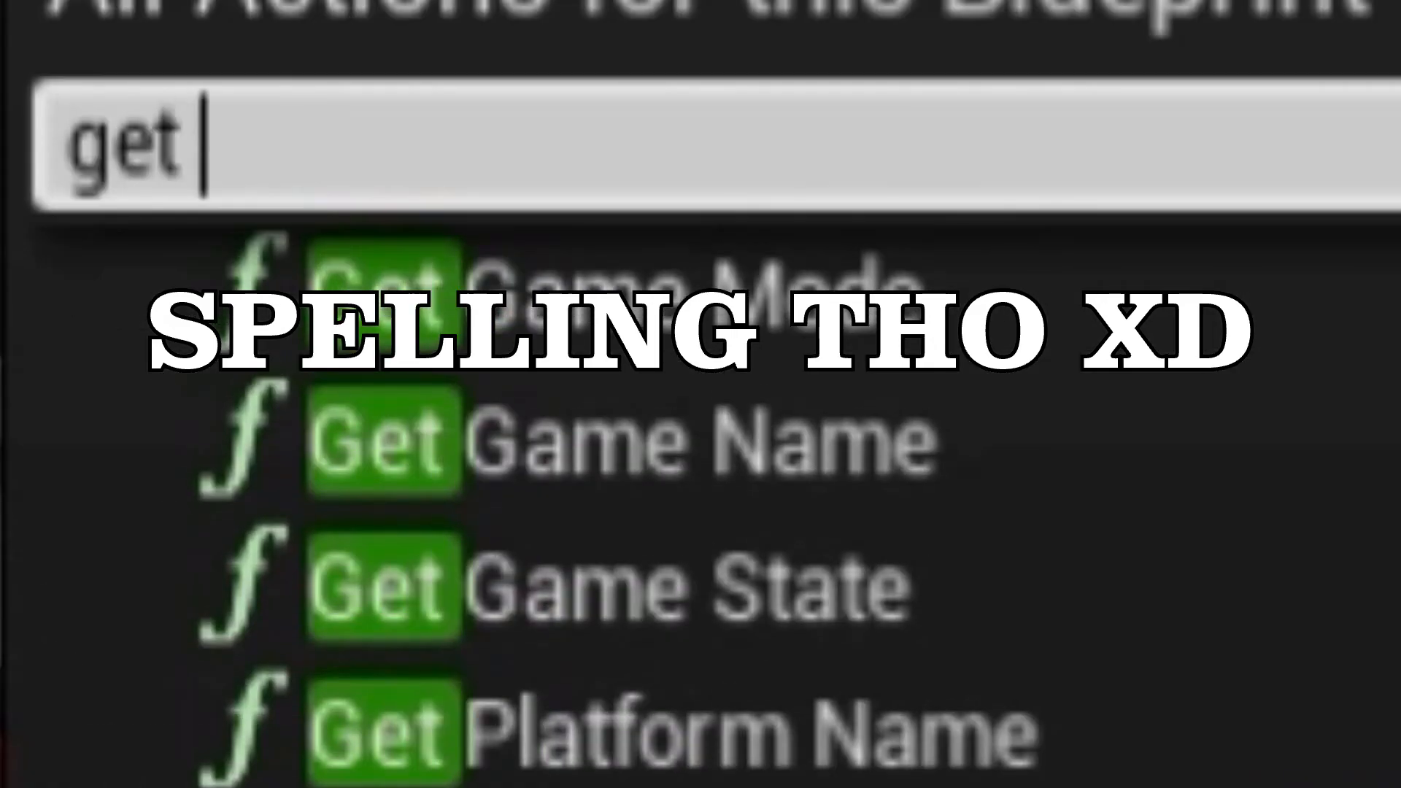
pyautogui.write('pal')
pyautogui.press('BackSpace')
pyautogui.press('BackSpace')
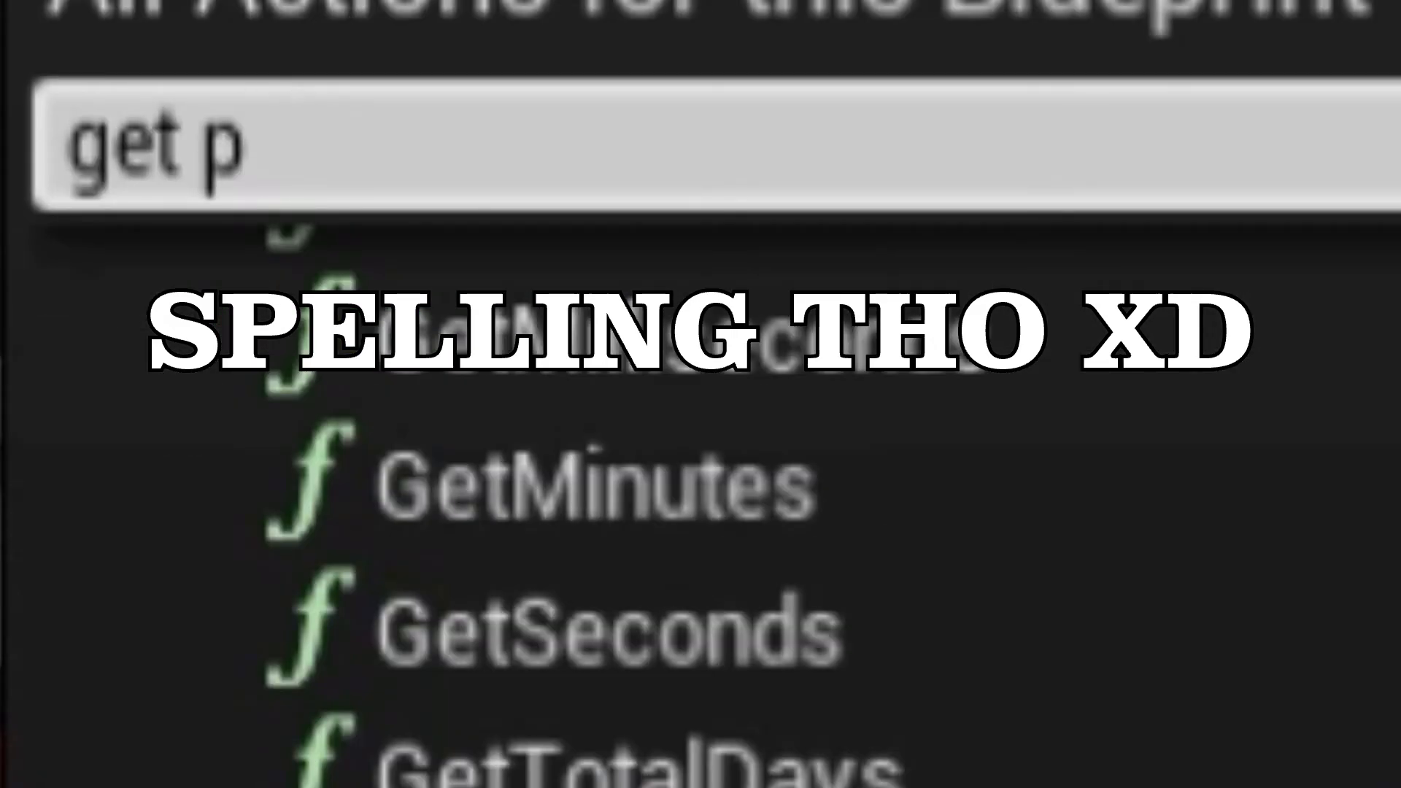
pyautogui.write('aye')
pyautogui.press('BackSpace')
pyautogui.press('BackSpace')
pyautogui.press('BackSpace')
pyautogui.write('laye')
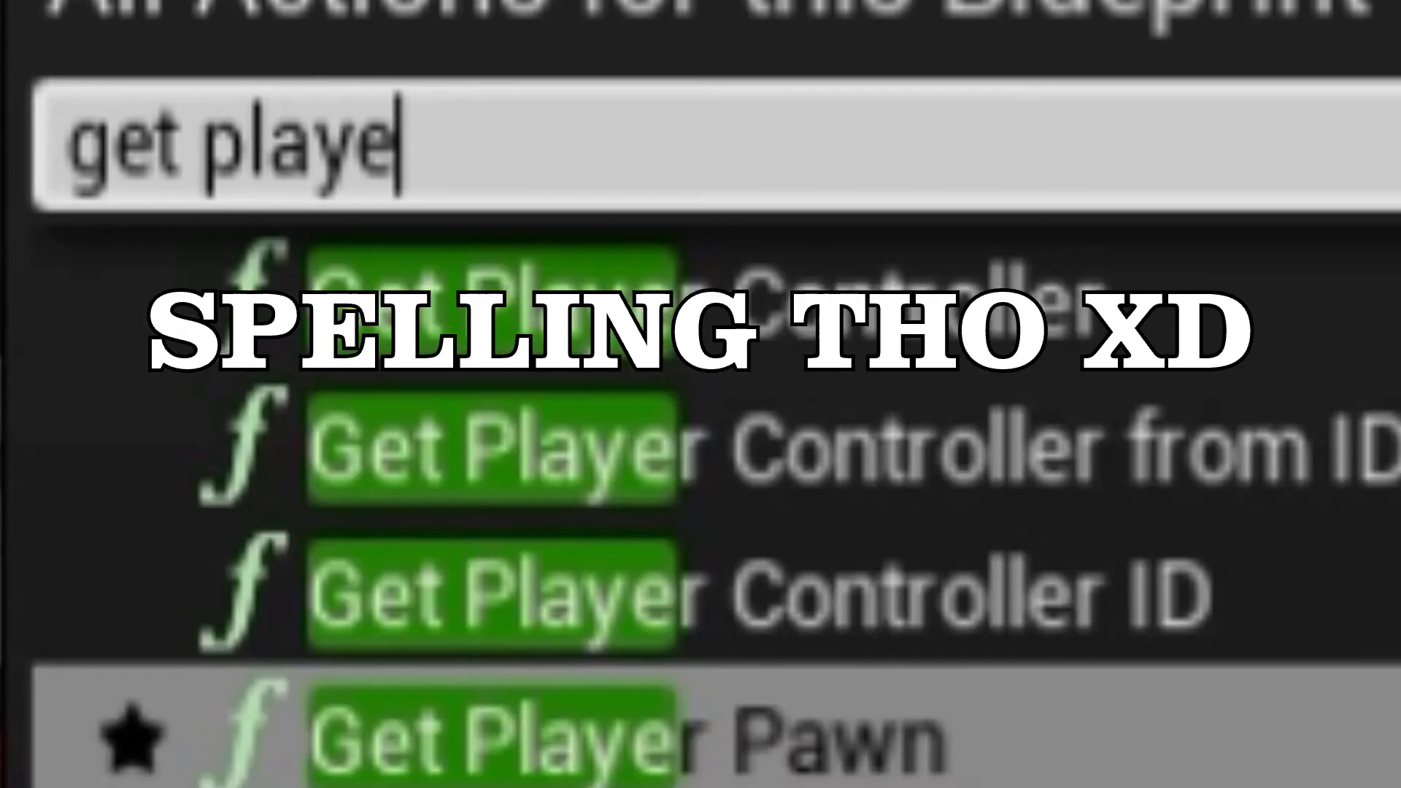
pyautogui.click(943, 321)
pyautogui.moveTo(586, 525); pyautogui.dragTo(575, 503)
pyautogui.click(636, 461)
pyautogui.moveTo(639, 460); pyautogui.dragTo(600, 470, button='right')
# Add a Set Show Mouse Cursor node from the player controller, connect it to Event Construct, and enable Show Mouse Cursor.
pyautogui.moveTo(664, 501); pyautogui.dragTo(742, 453)
pyautogui.write('show')
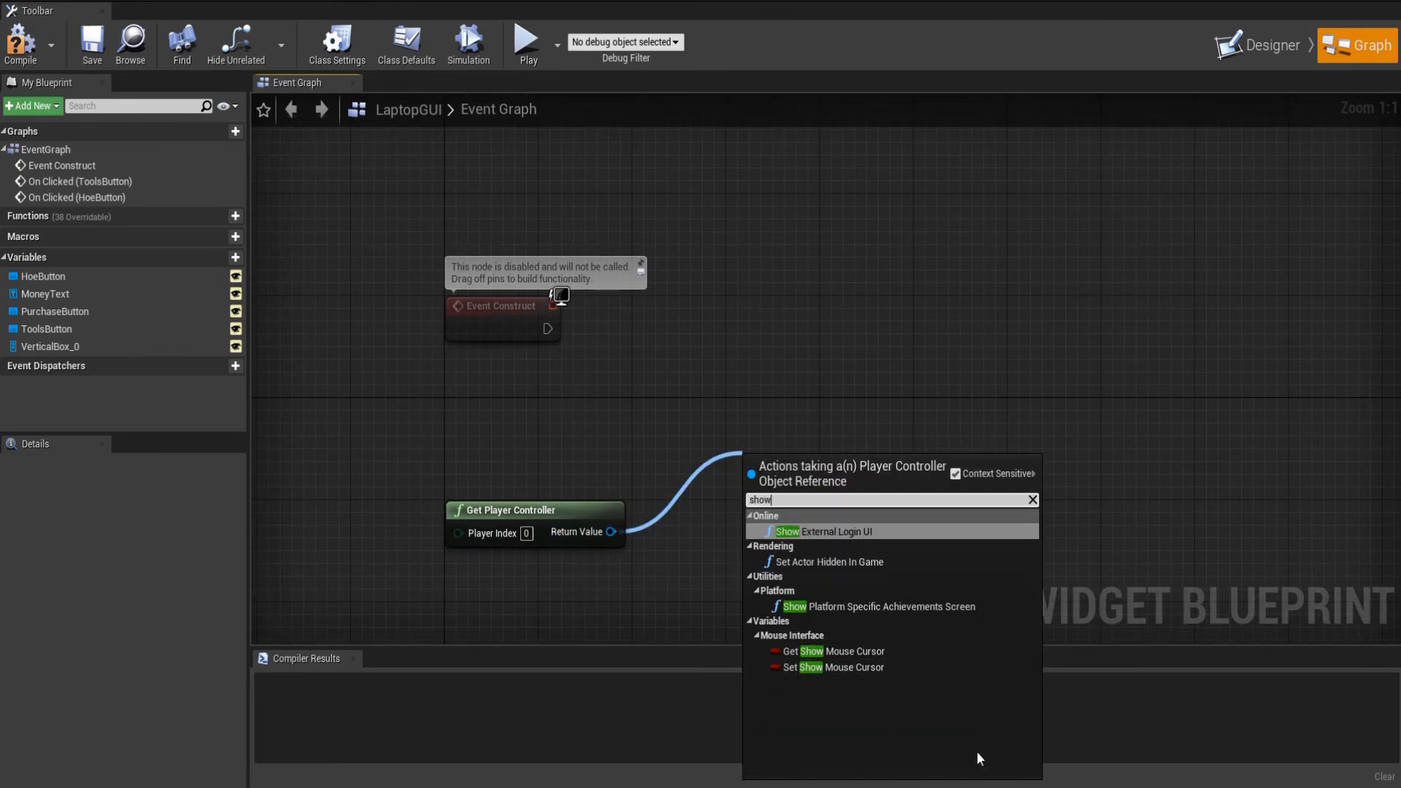
pyautogui.click(860, 668)
pyautogui.moveTo(813, 470); pyautogui.dragTo(729, 314)
pyautogui.moveTo(549, 330); pyautogui.dragTo(549, 330)
pyautogui.moveTo(790, 308); pyautogui.dragTo(790, 321)
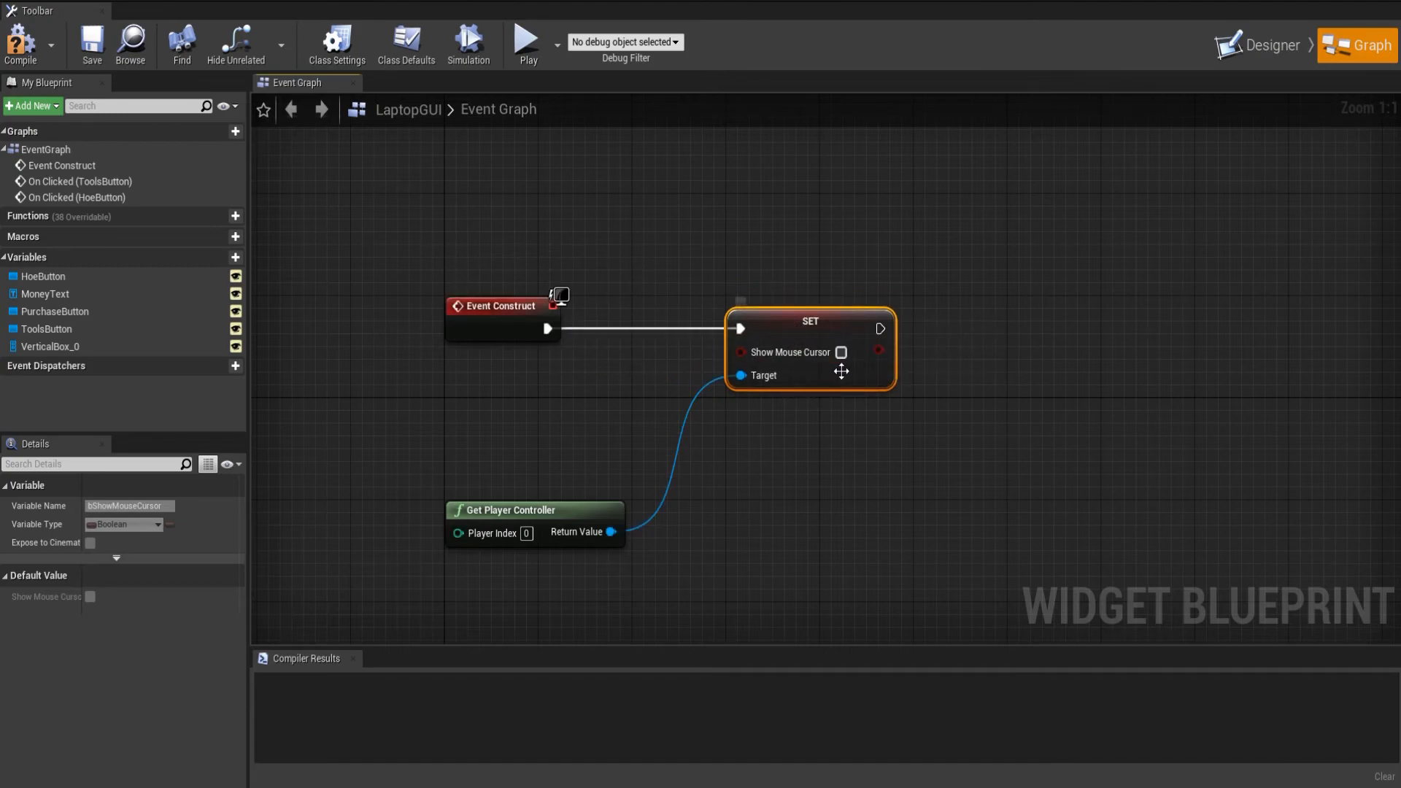
pyautogui.click(840, 354)
pyautogui.click(848, 484)
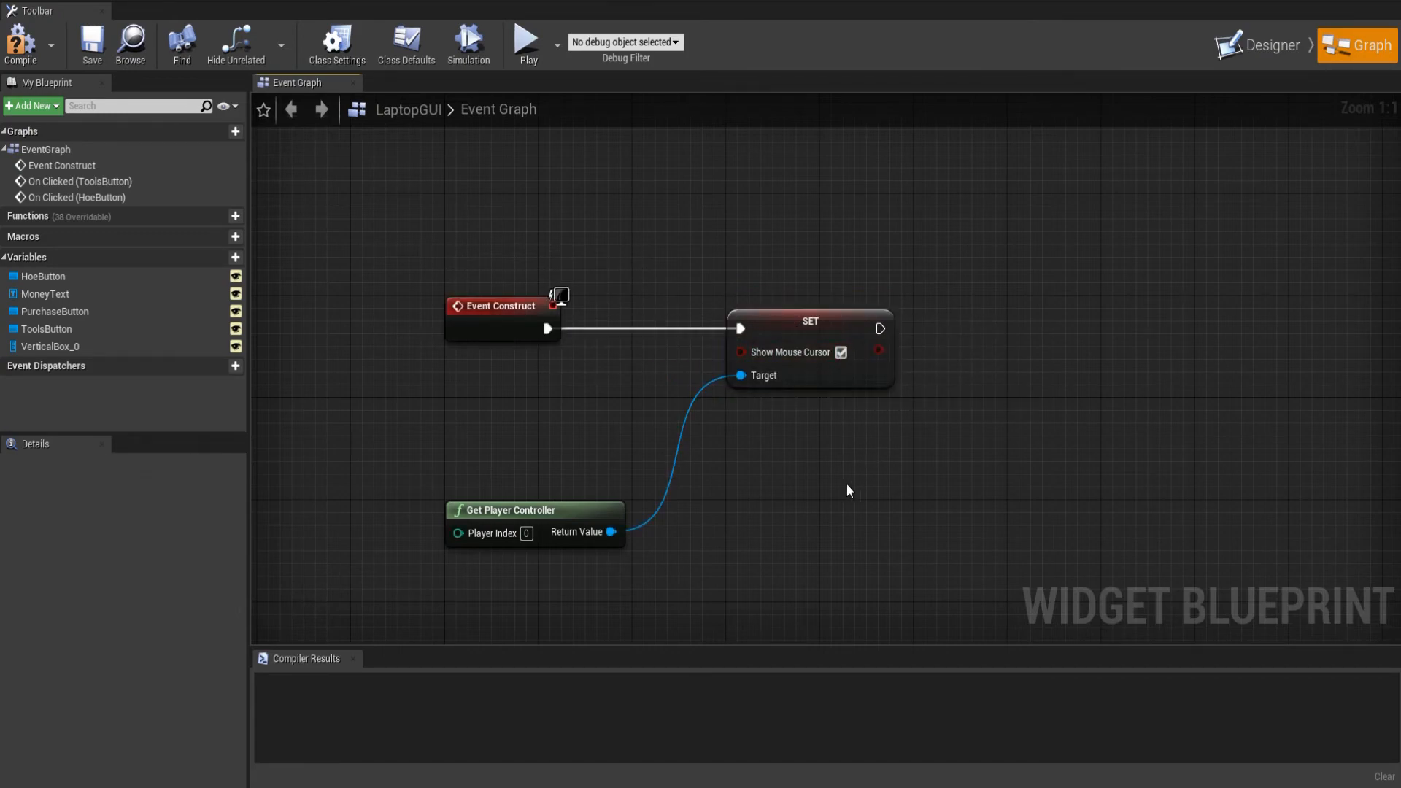
# Add a Set Input Mode UI Only node from the player controller, chain it after Set Show Mouse Cursor, and compile LaptopGUI.
pyautogui.moveTo(846, 485); pyautogui.dragTo(683, 491, button='right')
pyautogui.moveTo(452, 538); pyautogui.dragTo(791, 467)
pyautogui.write('set input')
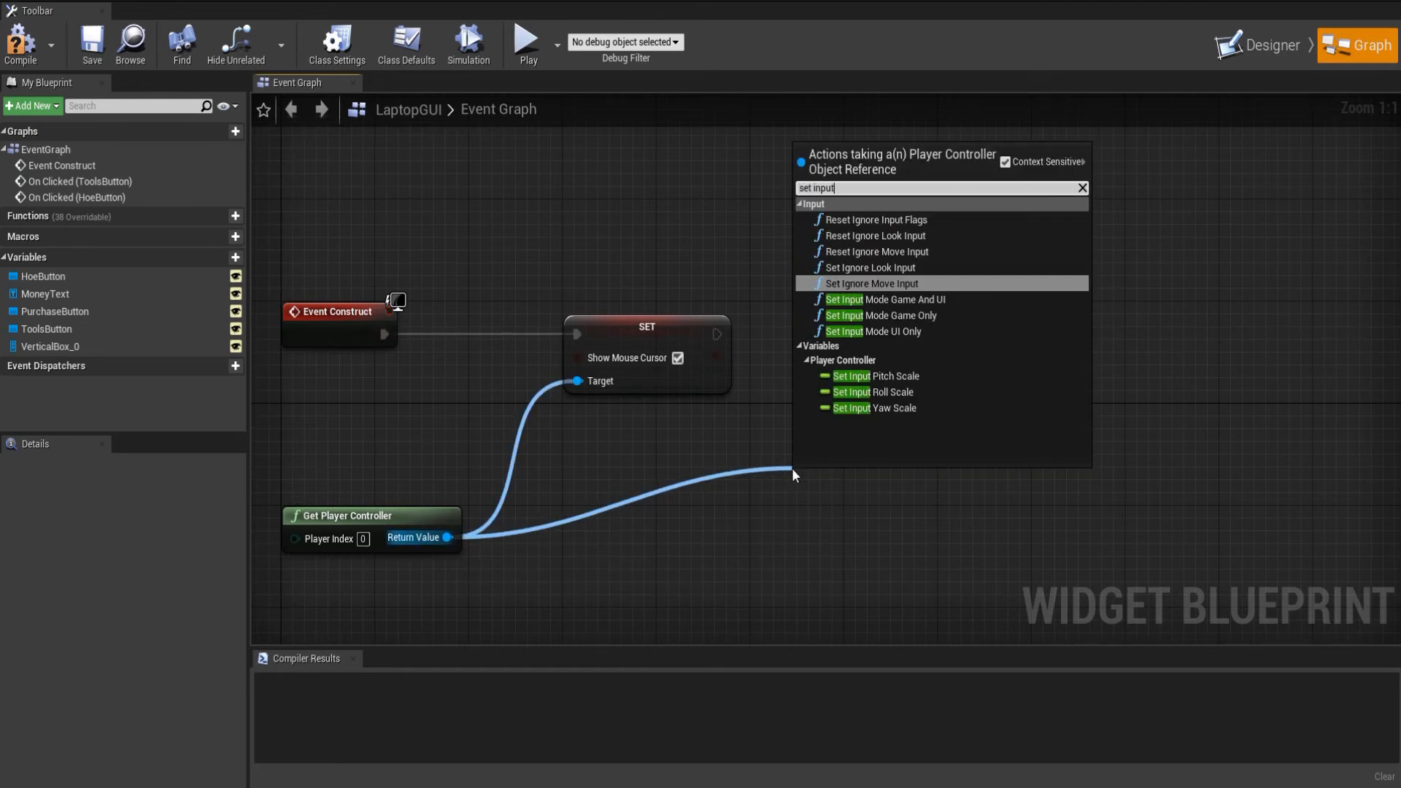
pyautogui.moveTo(813, 478); pyautogui.dragTo(714, 343)
pyautogui.click(809, 280)
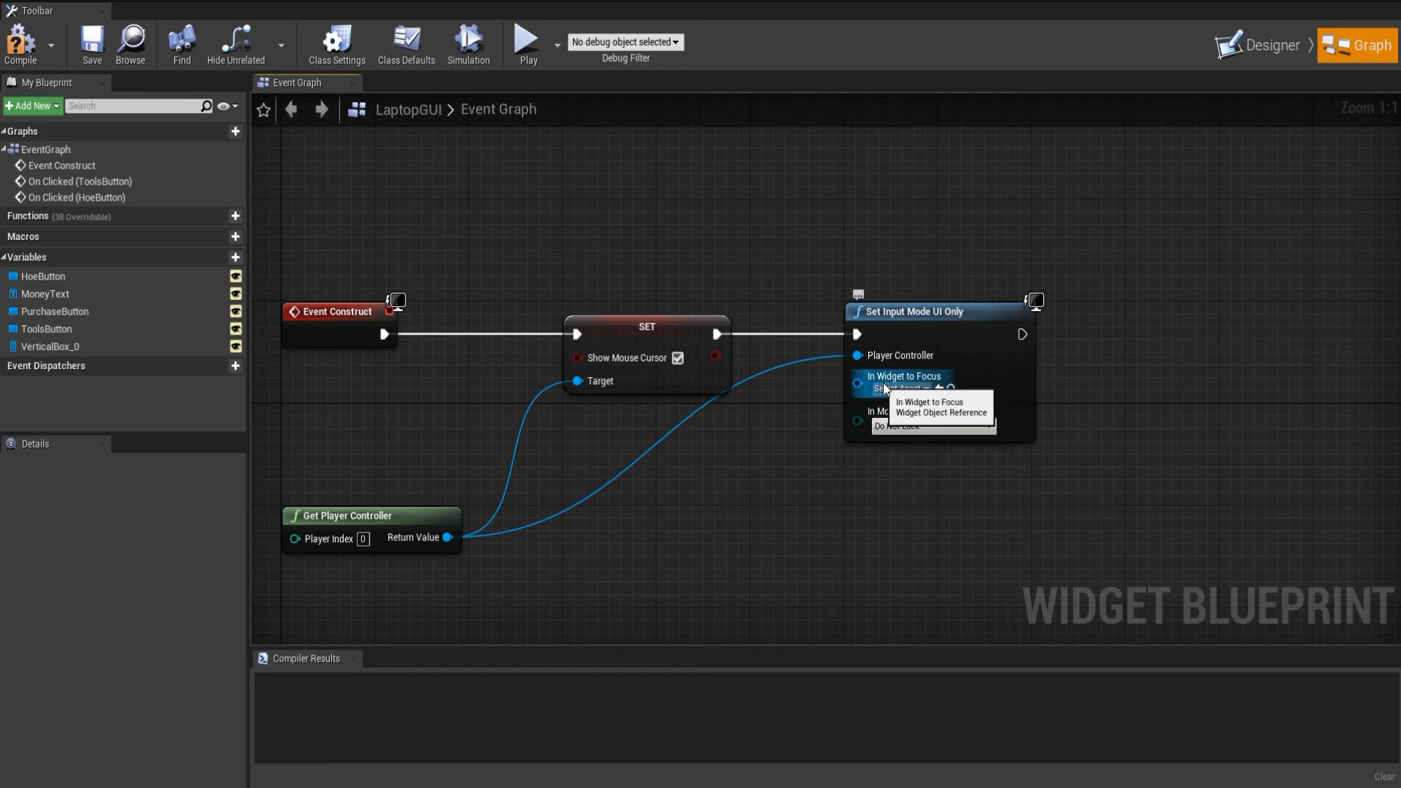
pyautogui.press('F7')
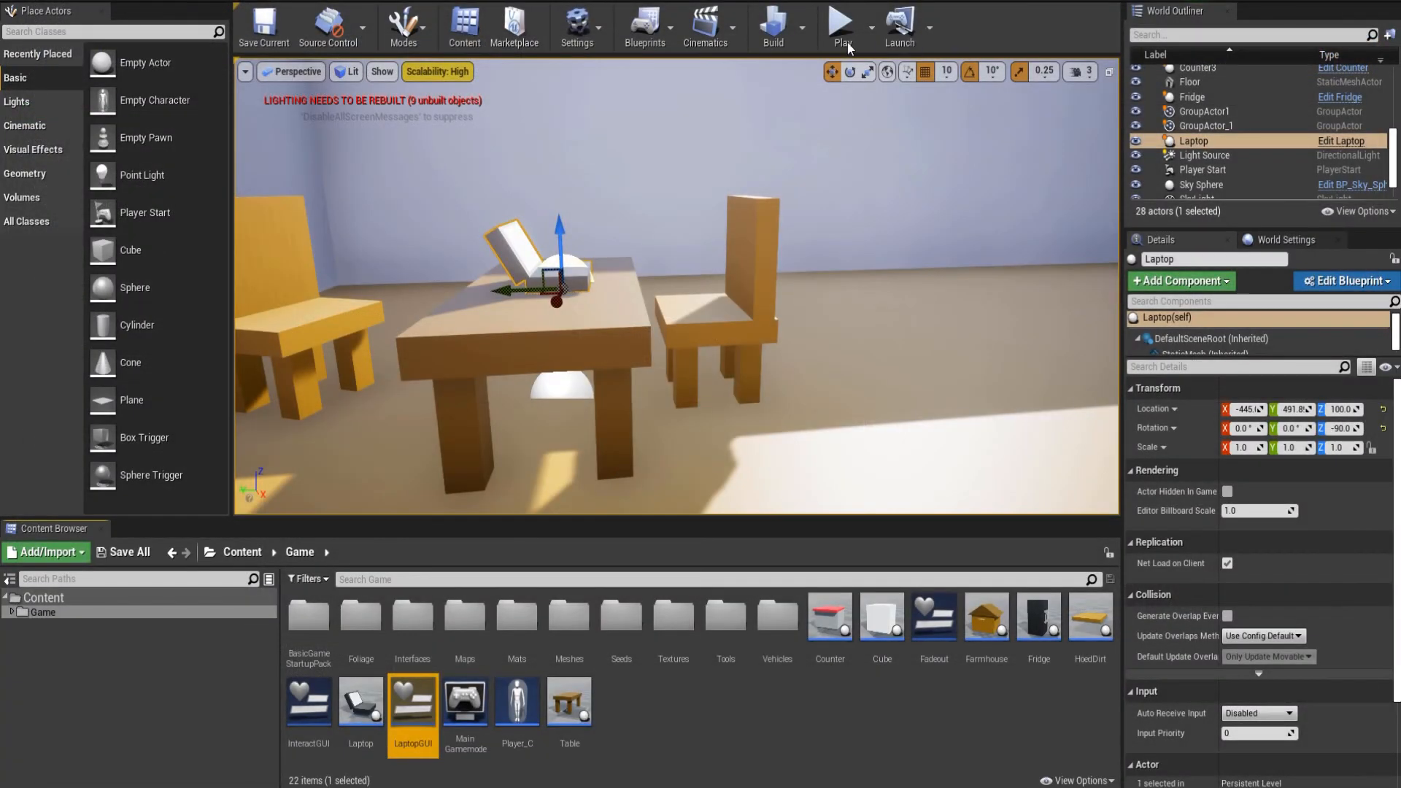
# Play-test the laptop shop, choosing Tools and then Hoe with the mouse cursor.
pyautogui.click(846, 44)
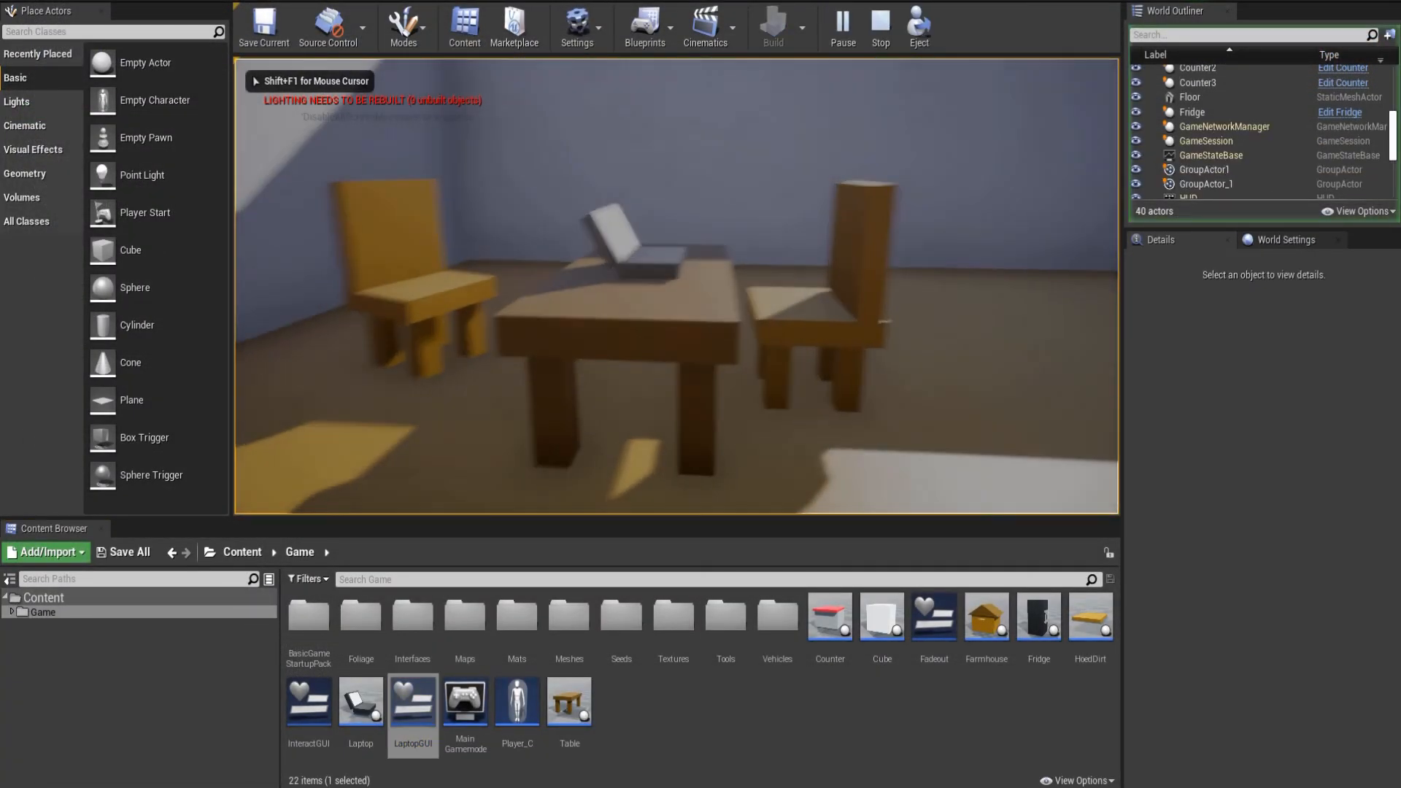
pyautogui.press('e')
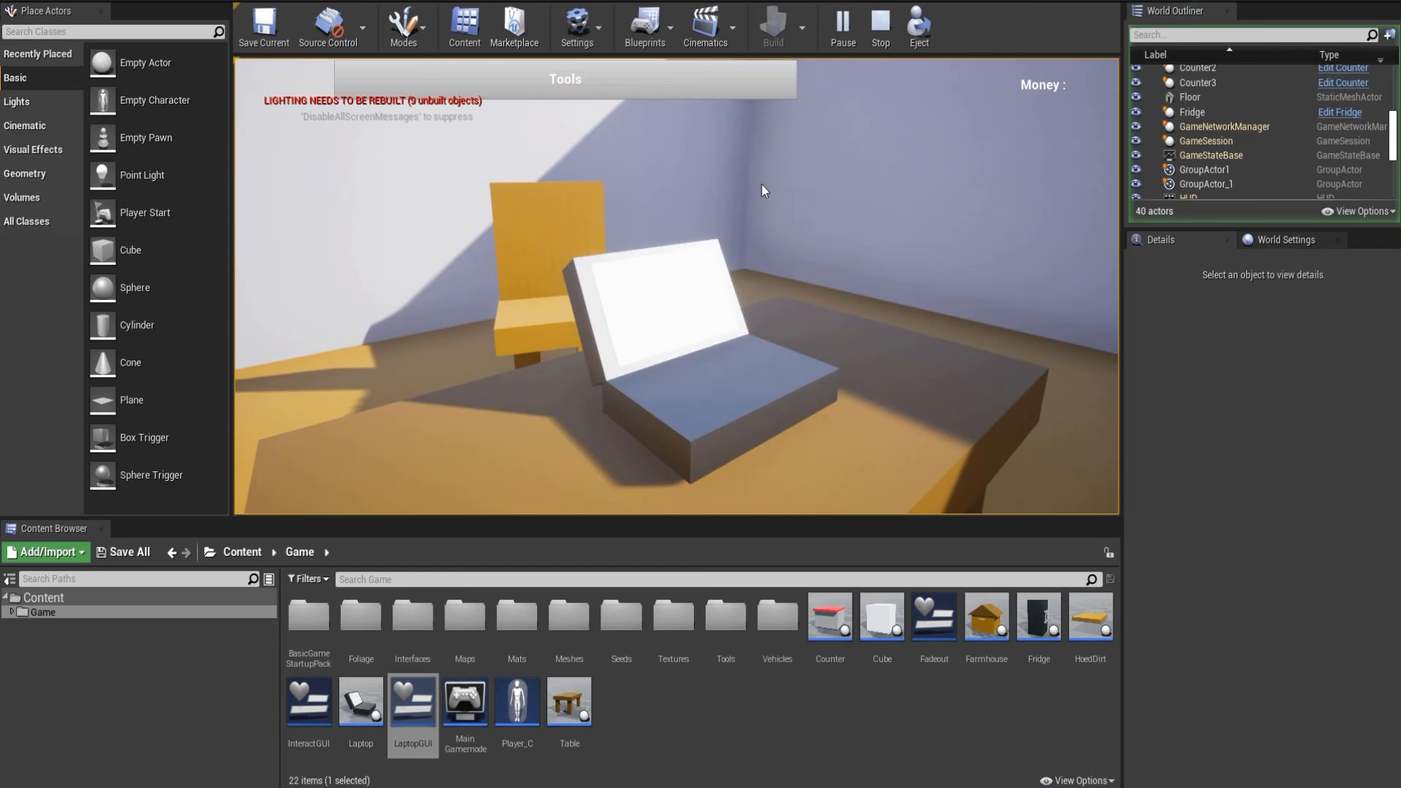
pyautogui.click(633, 91)
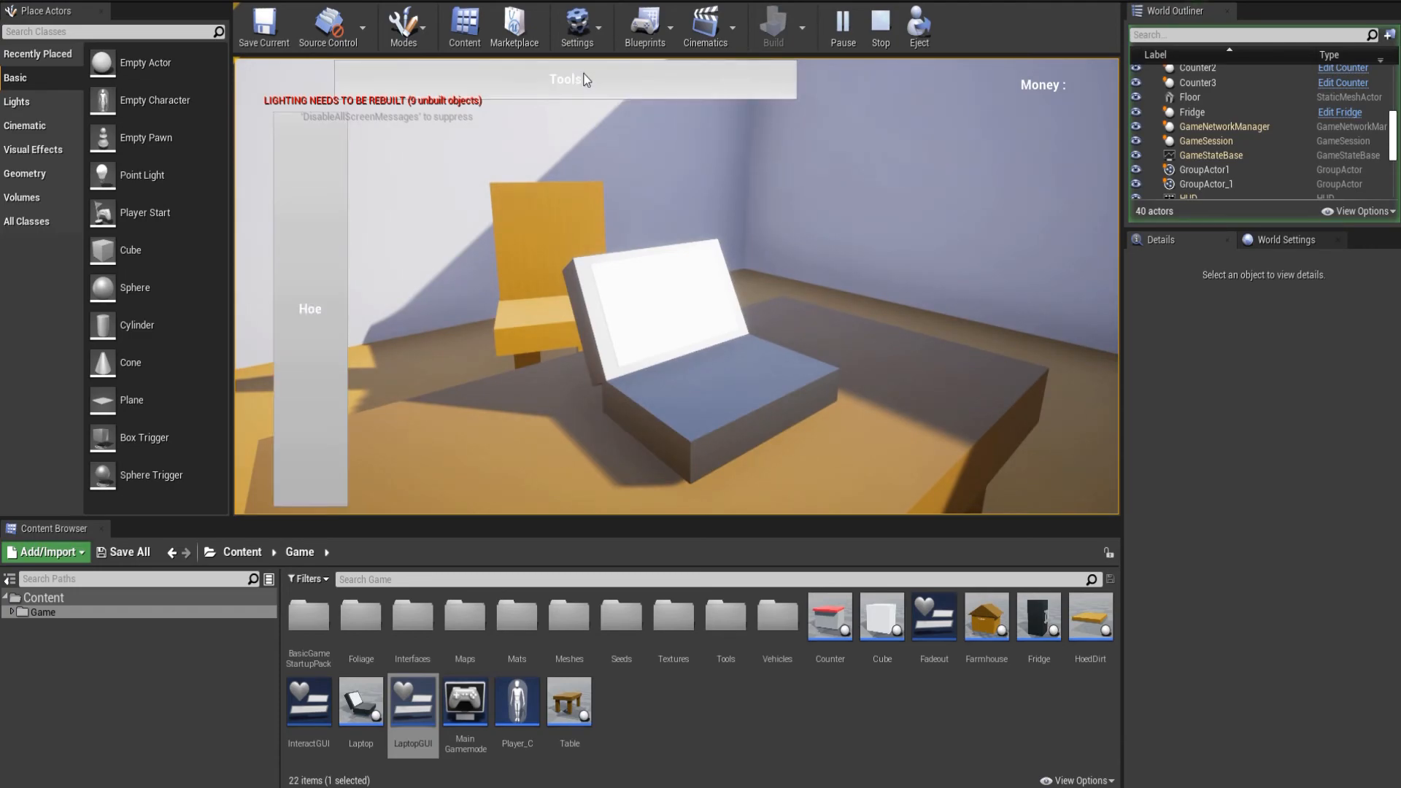
pyautogui.click(307, 230)
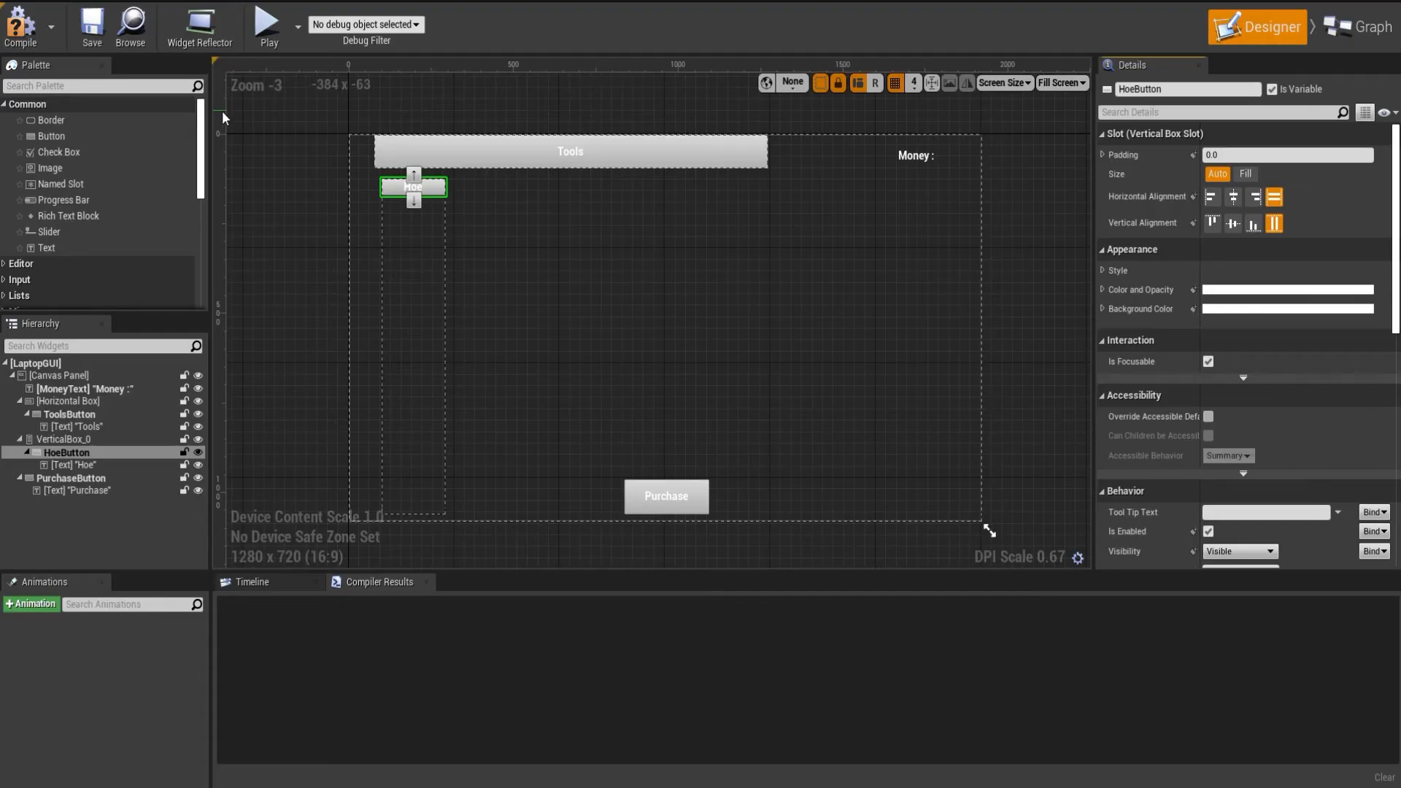
# Set HoeButton's slot size to Auto in the vertical box and compile LaptopGUI.
pyautogui.click(46, 45)
pyautogui.click(36, 37)
pyautogui.click(33, 38)
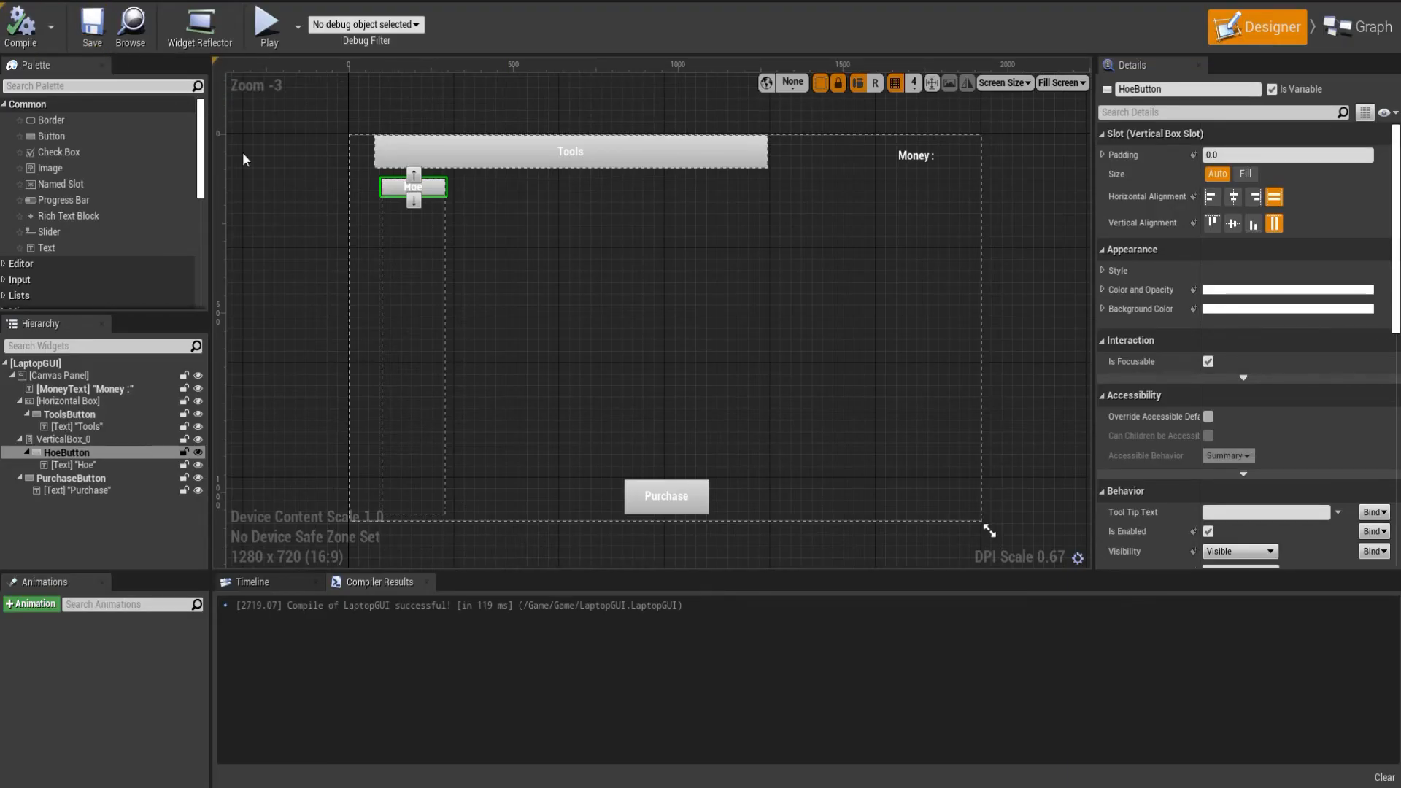
pyautogui.click(970, 269)
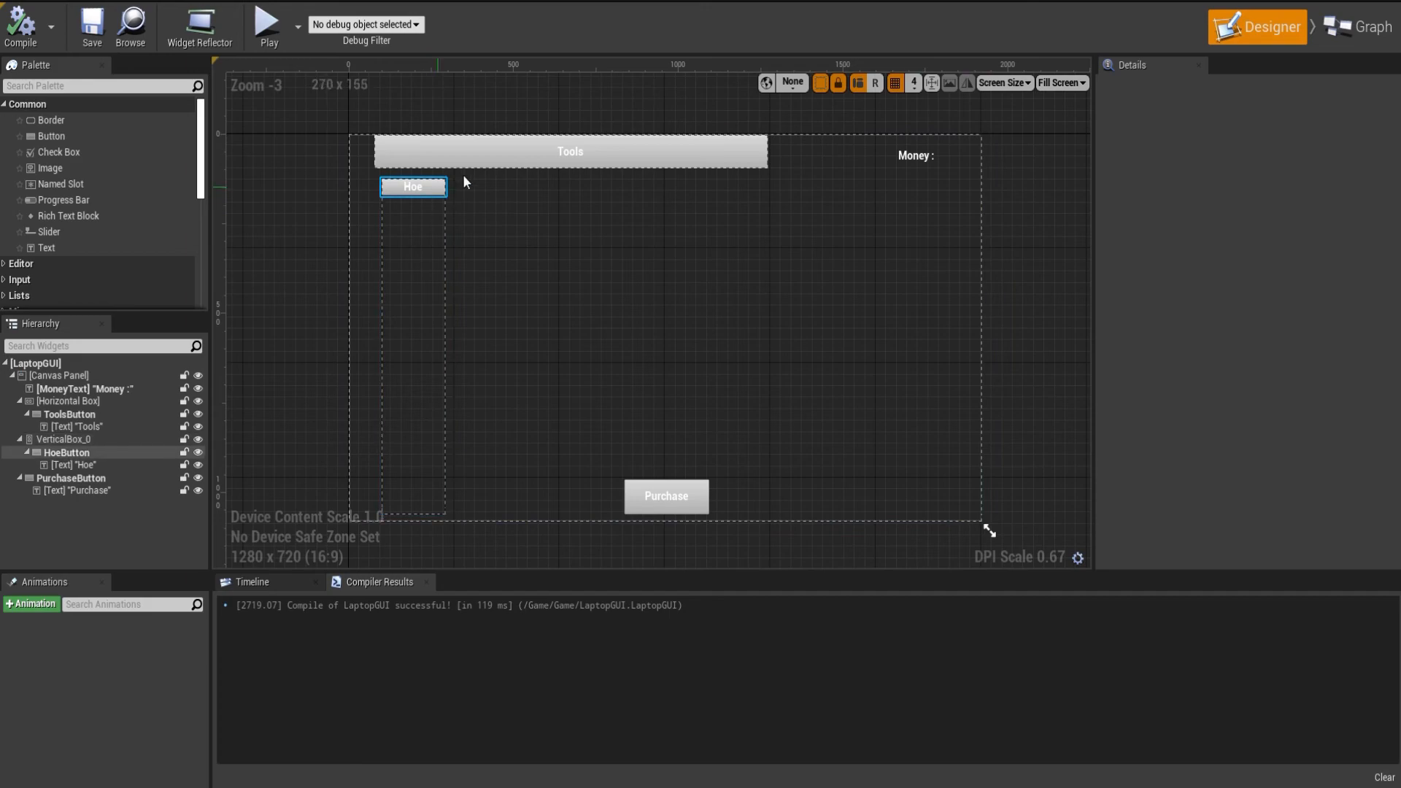
# Add a Vehicles button beside Tools in the horizontal box and set its slot size to Fill.
pyautogui.click(502, 170)
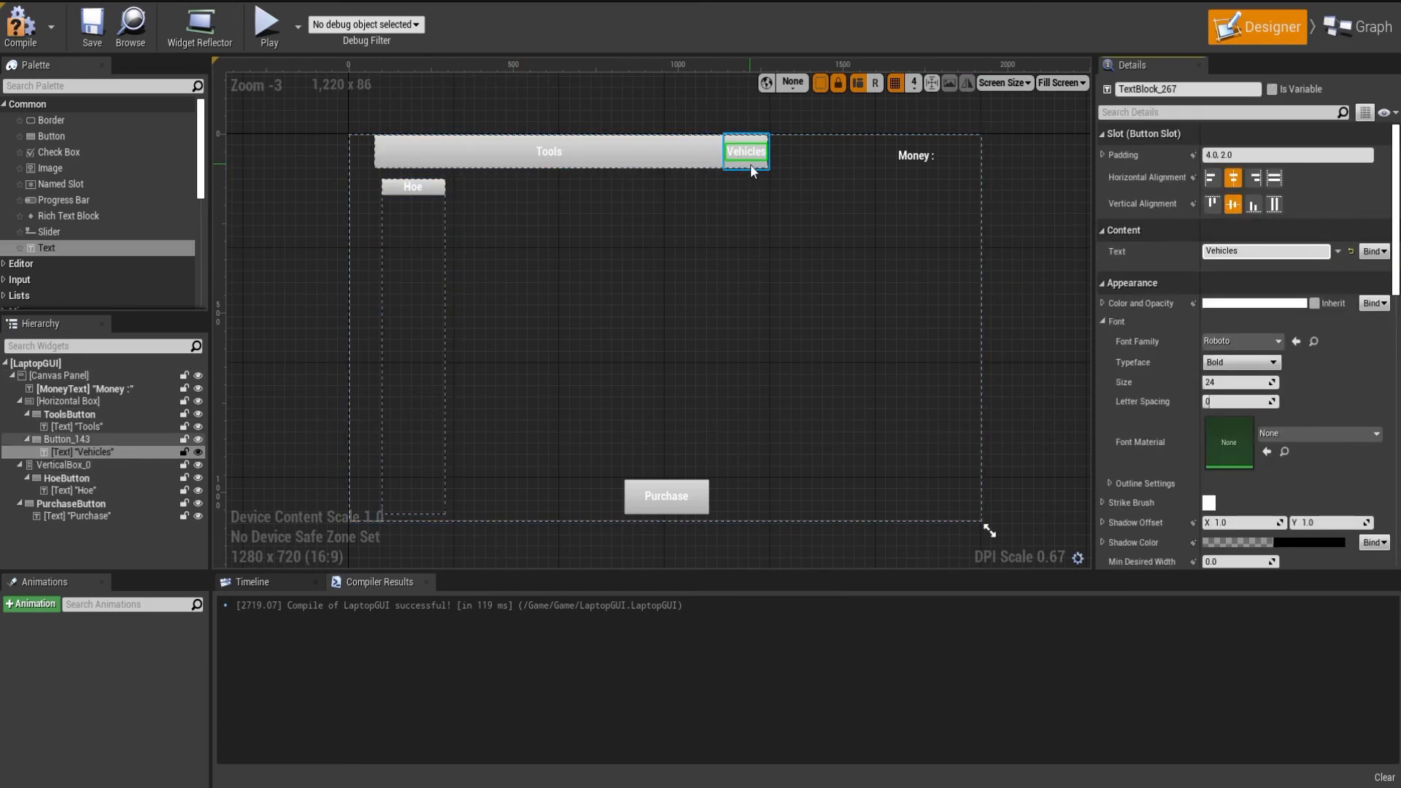
pyautogui.click(759, 164)
pyautogui.click(1246, 174)
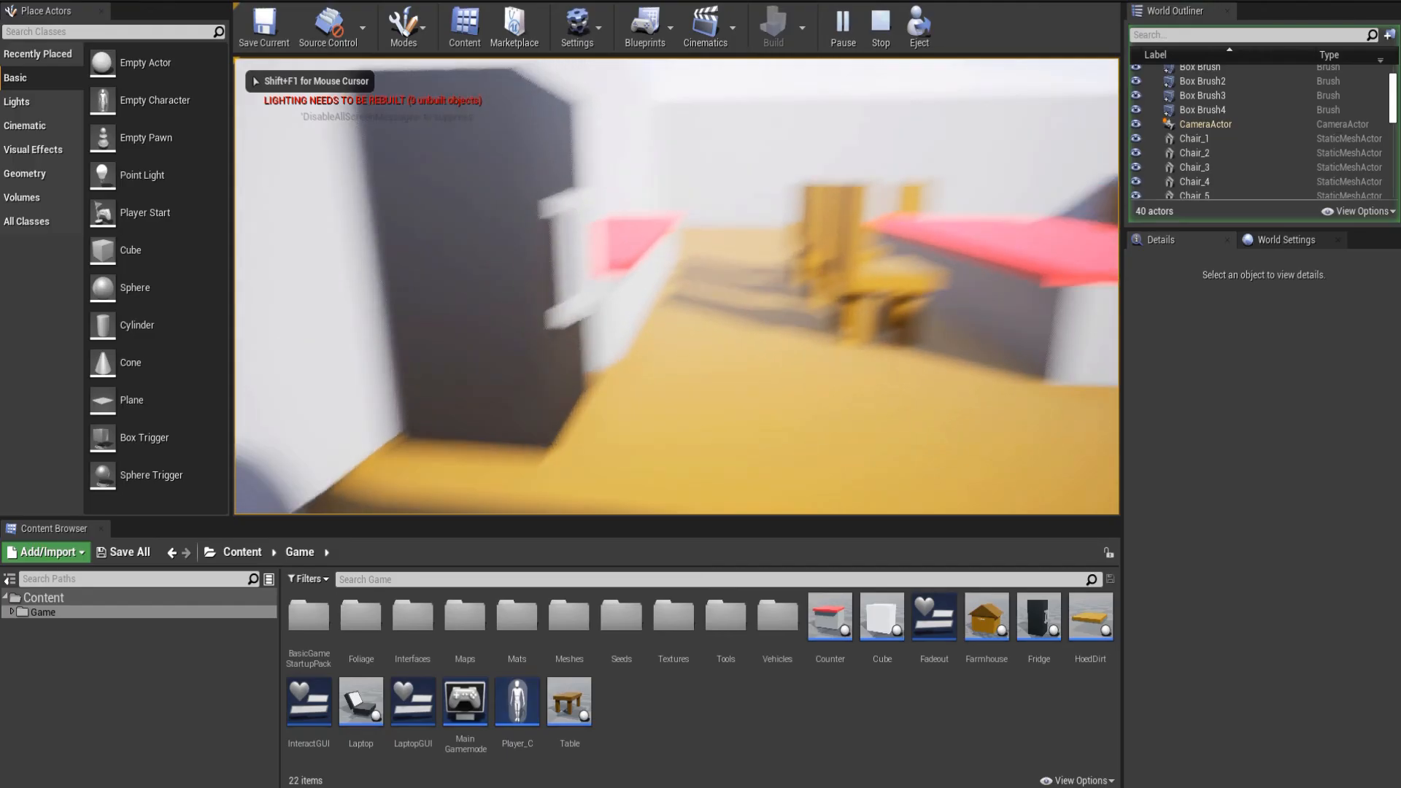
# Play-test the updated laptop shop, revealing the Hoe and Purchase buttons, and end the play session.
pyautogui.press('w')
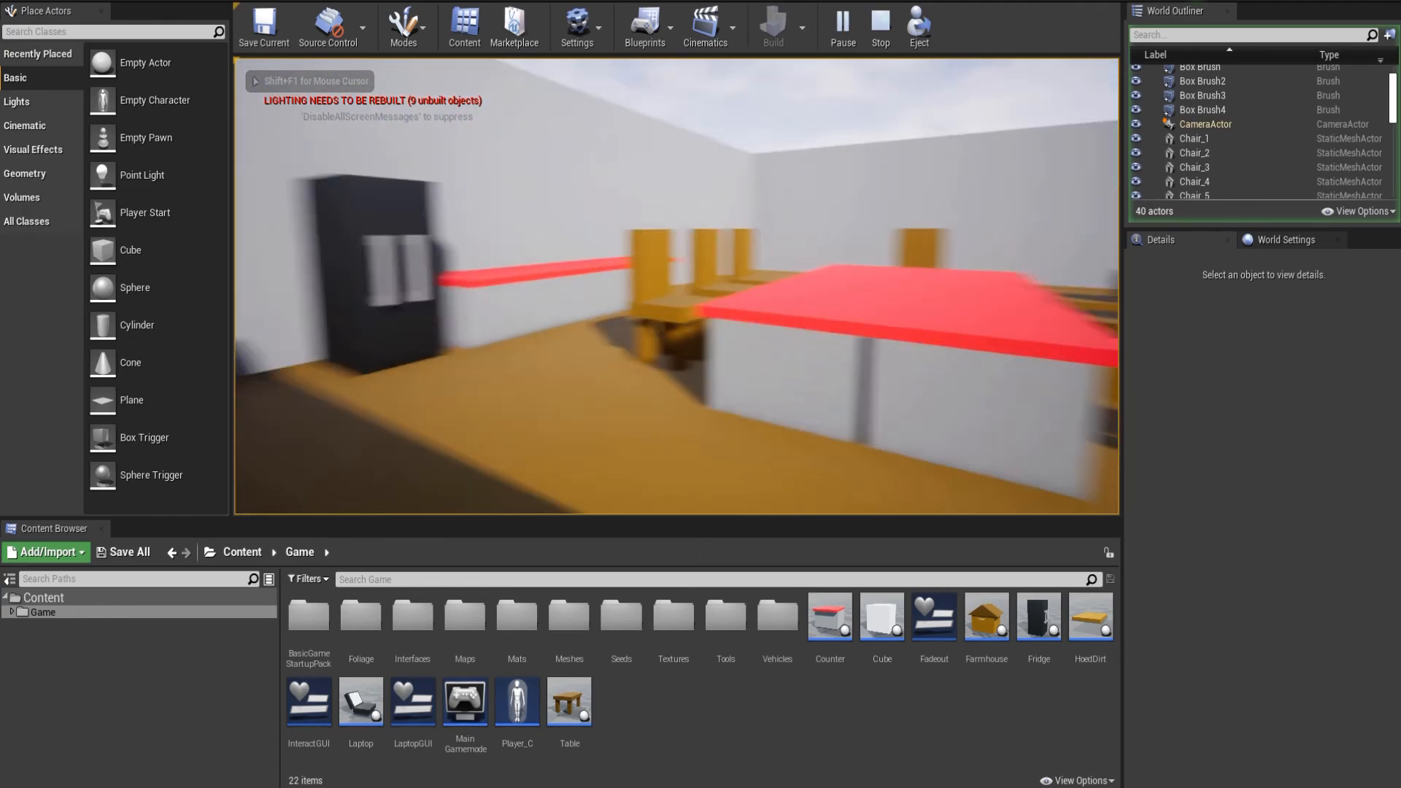
pyautogui.press('w')
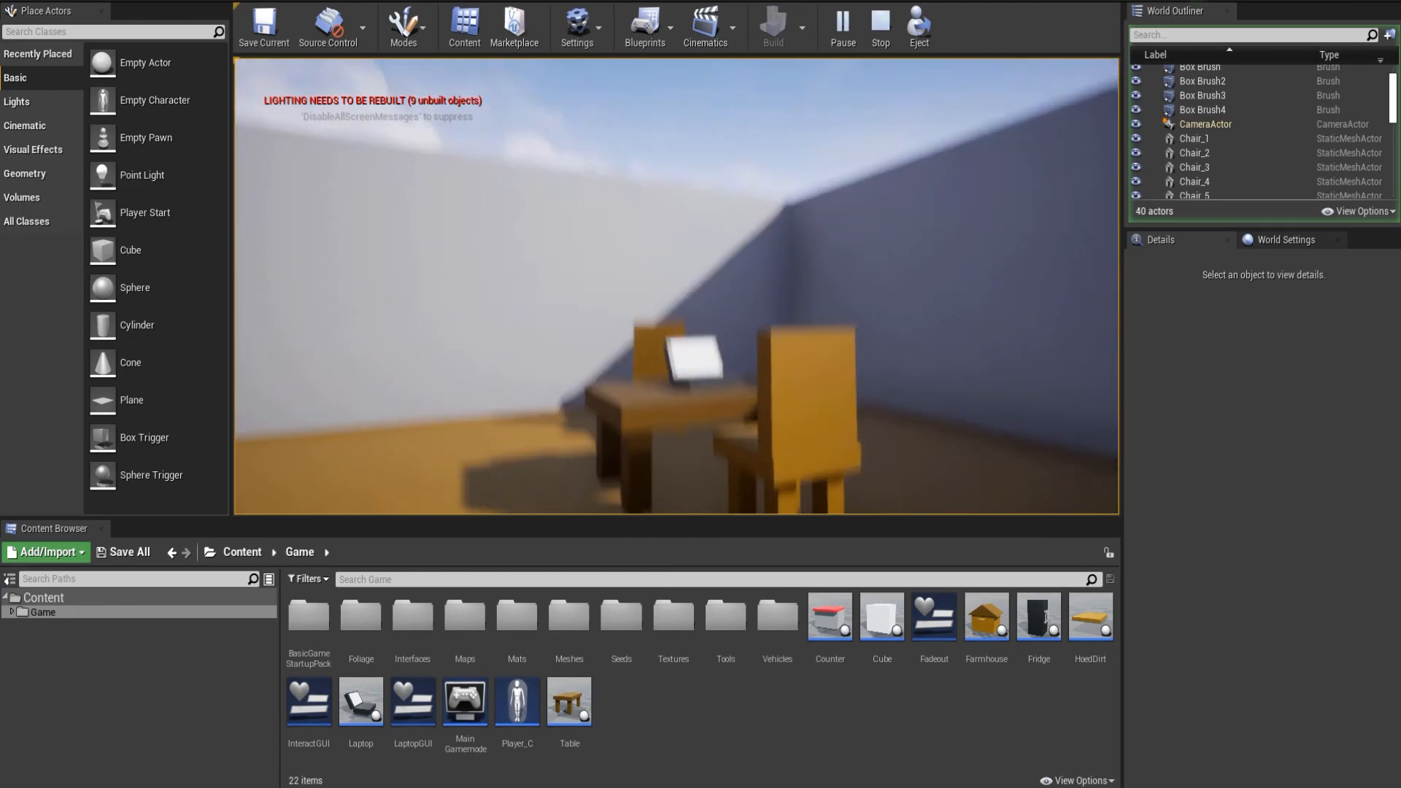
pyautogui.press('e')
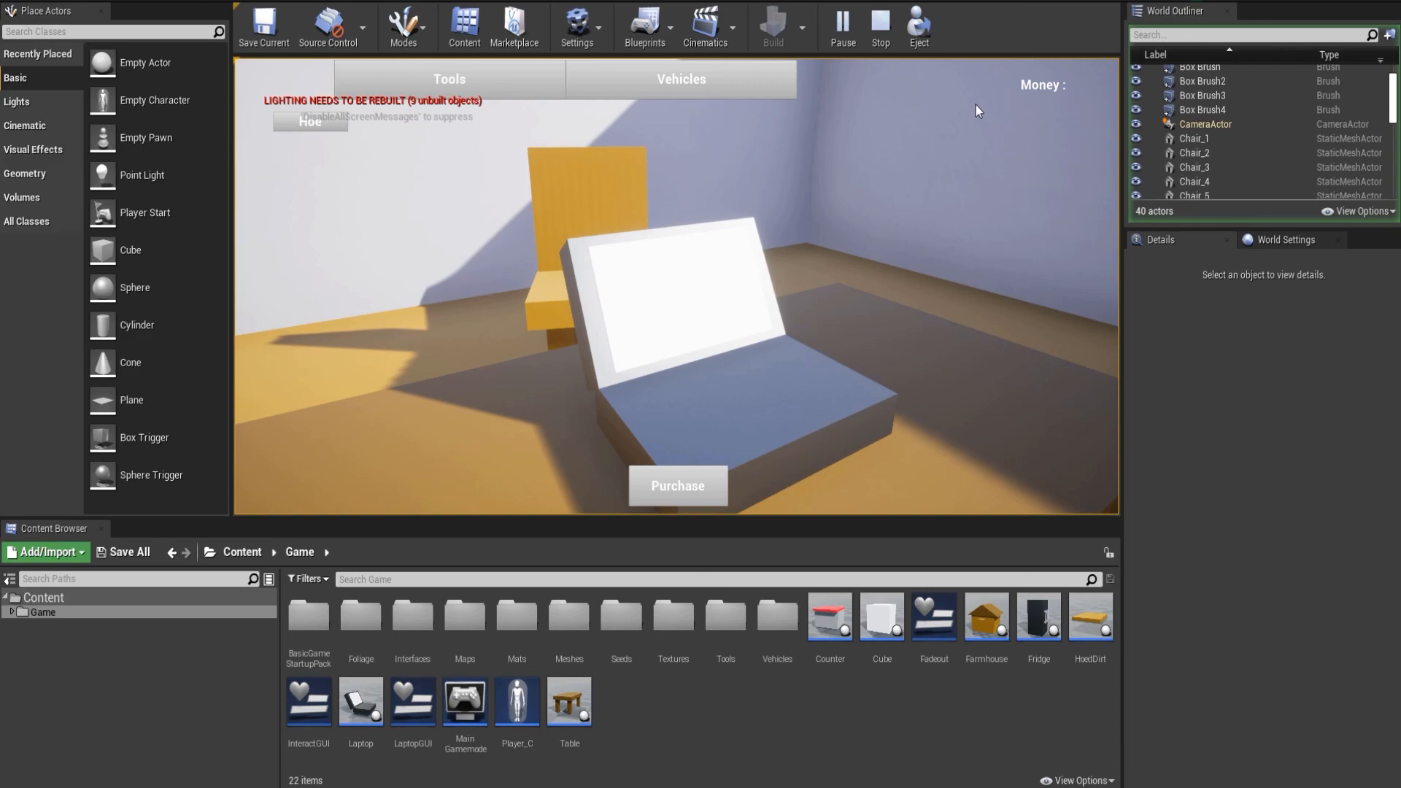
pyautogui.press('Escape')
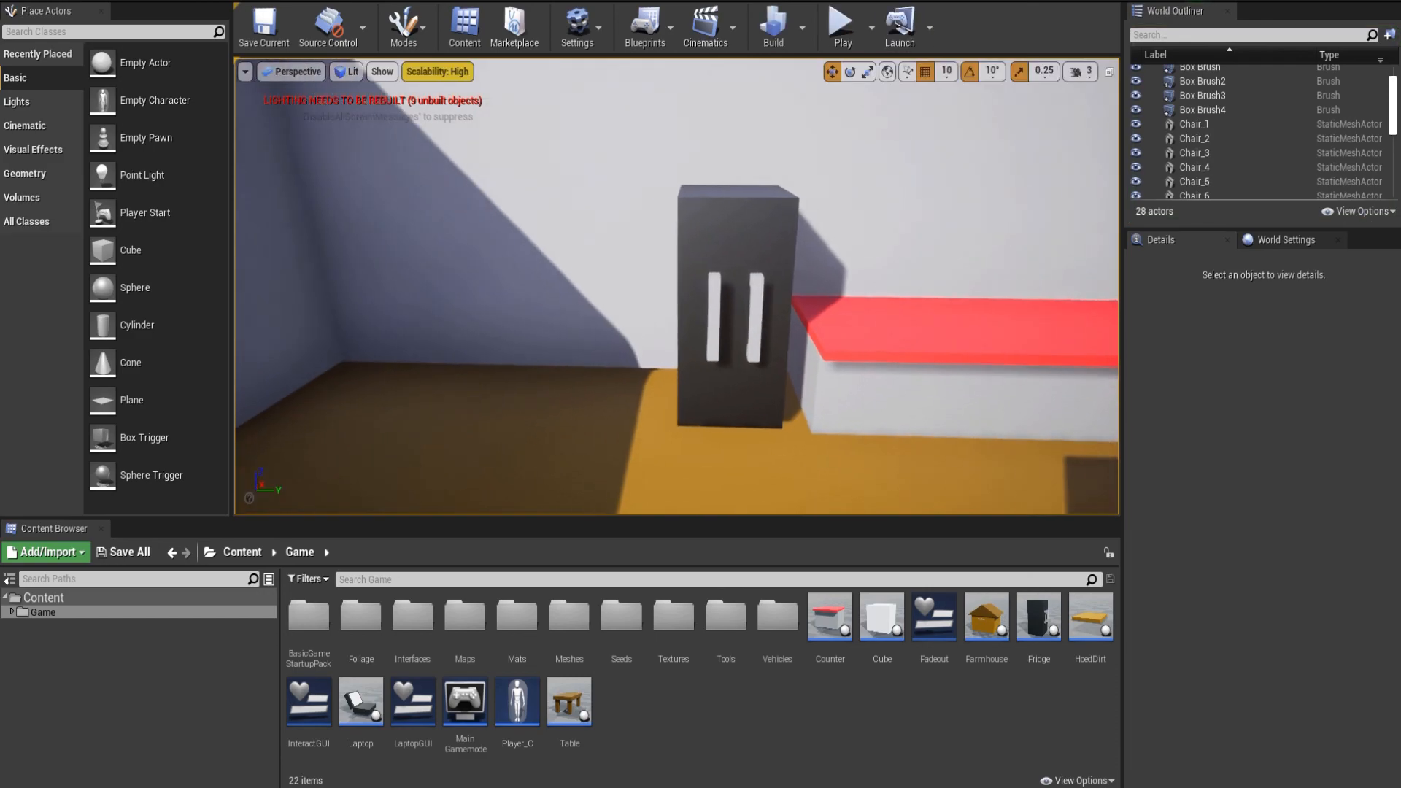
pyautogui.press('w')
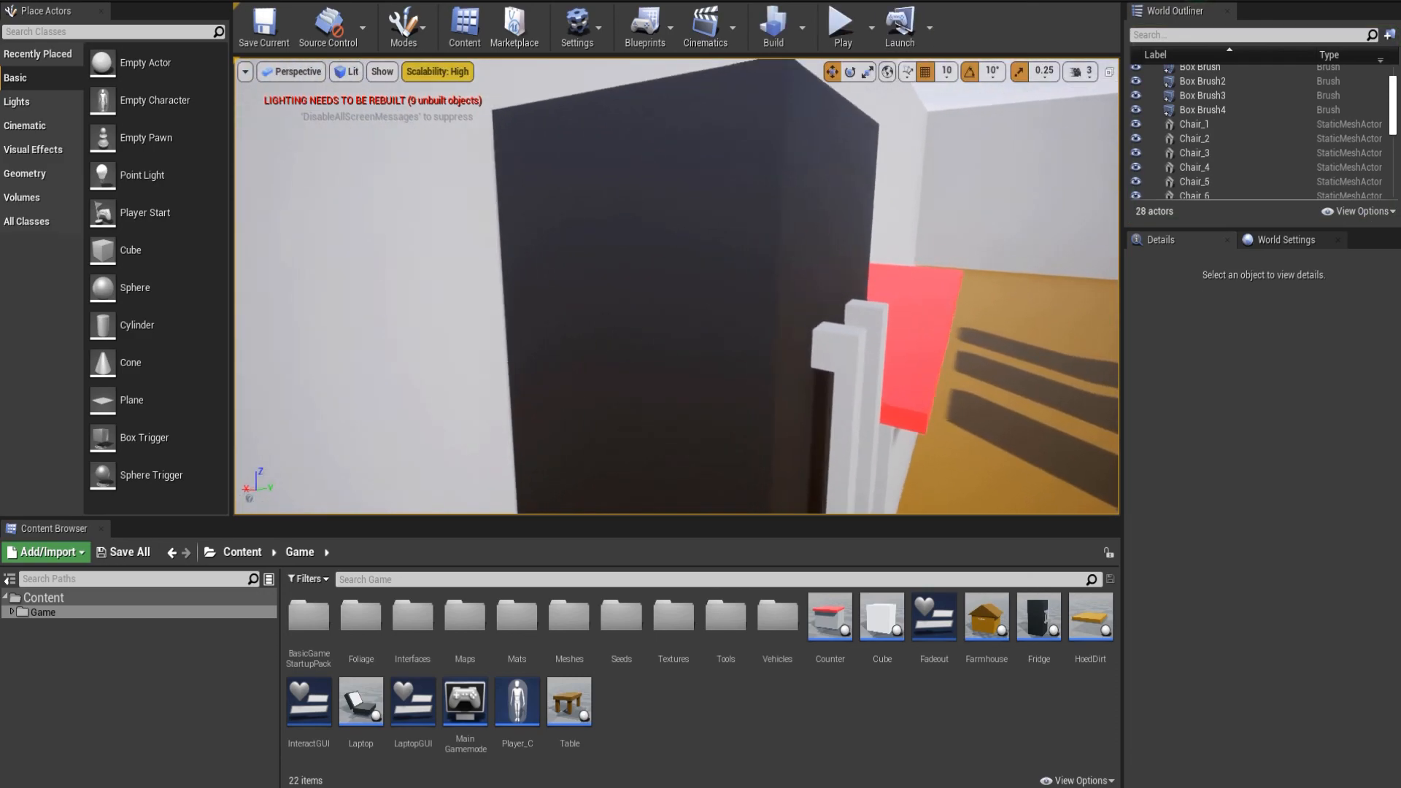
pyautogui.press('a')
pyautogui.press('s')
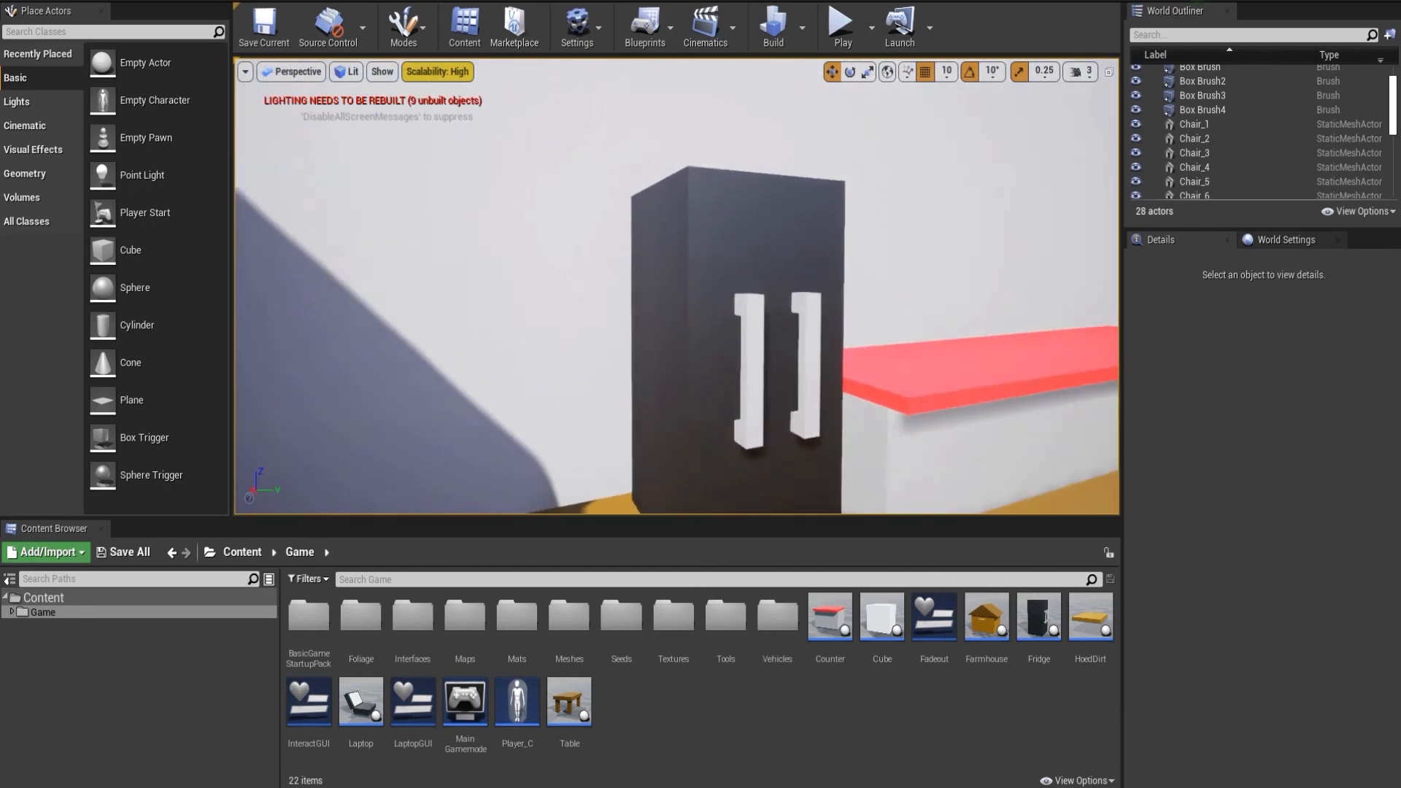
pyautogui.press('w')
pyautogui.press('s')
pyautogui.press('w')
pyautogui.press('s')
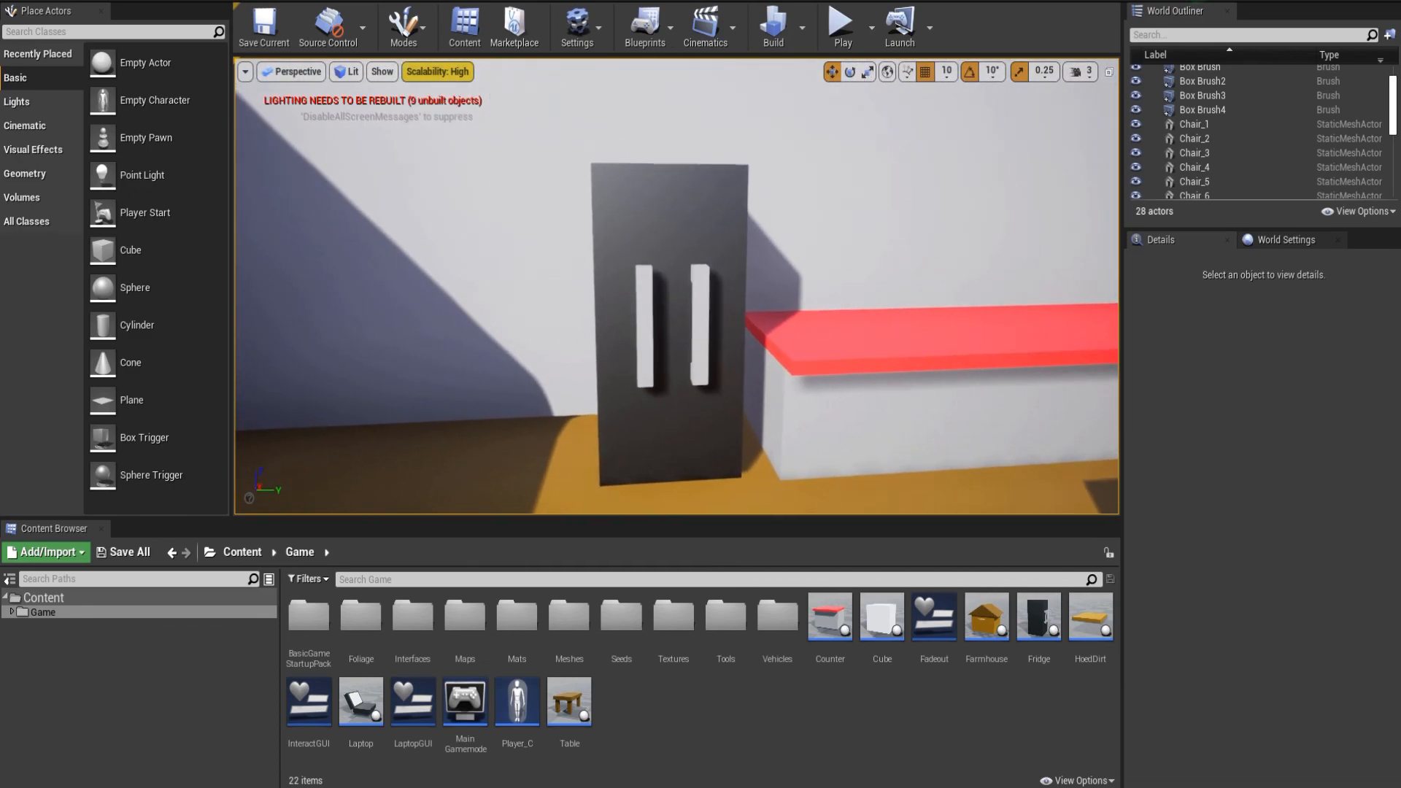